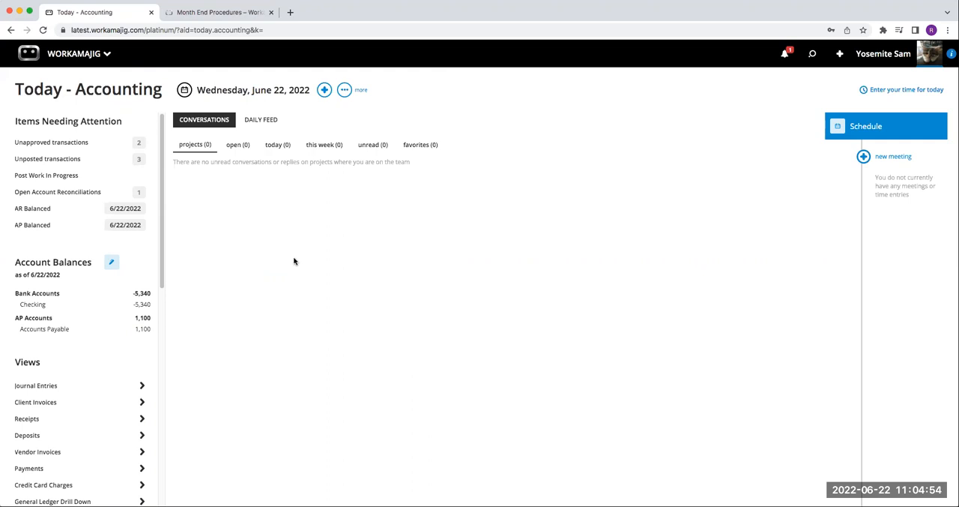
Step: Open the GL Accounts list in System Setup's GL Settings and review the chart of accounts from assets through operating expenses
left_click(87, 62)
left_click(667, 96)
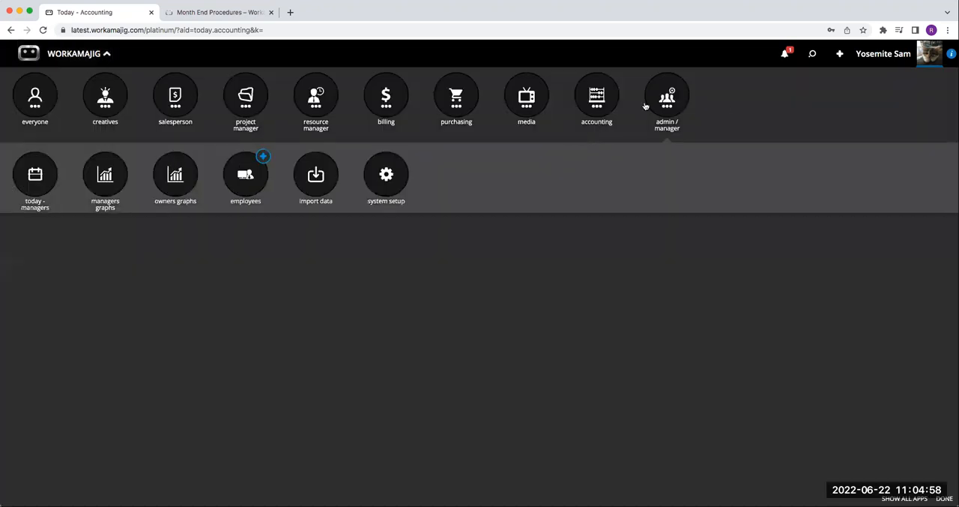
left_click(388, 184)
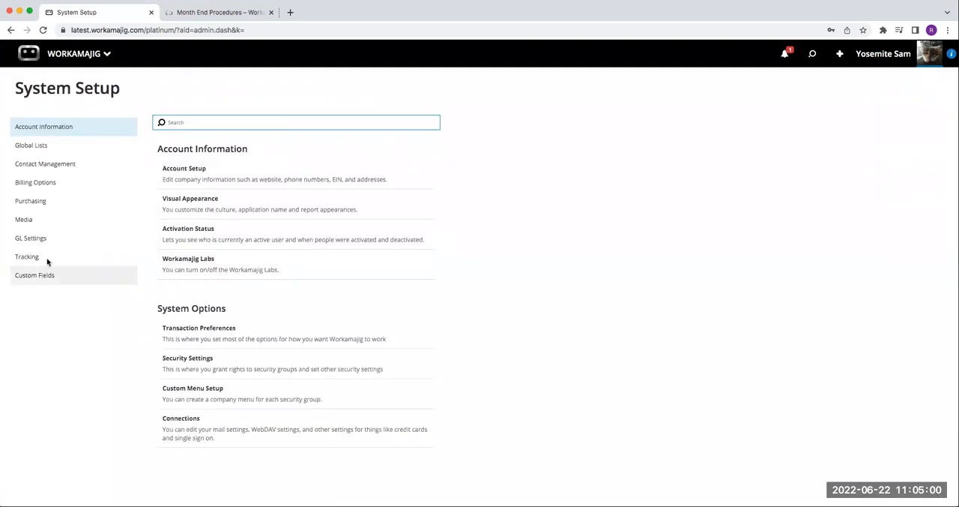
left_click(31, 240)
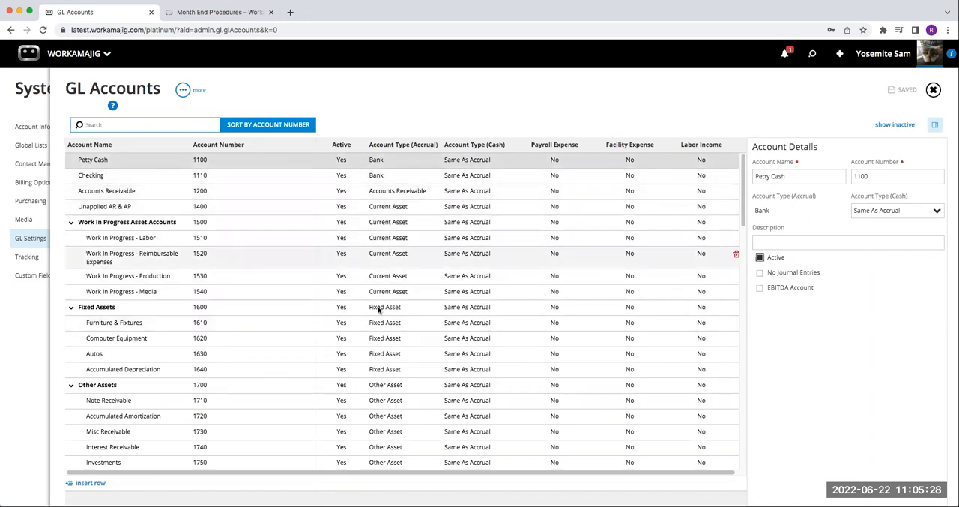
scroll(379, 316, "down", 1)
scroll(379, 315, "down", 10)
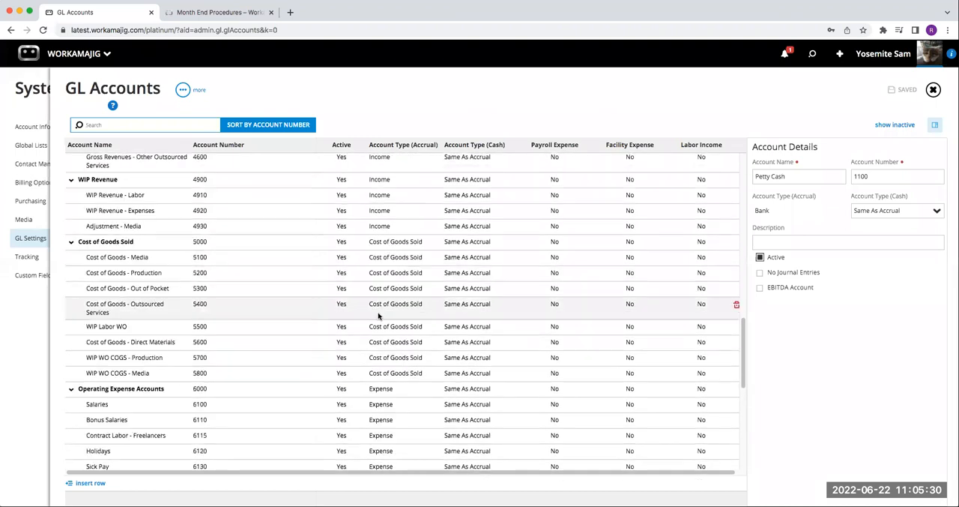
scroll(379, 316, "up", 10)
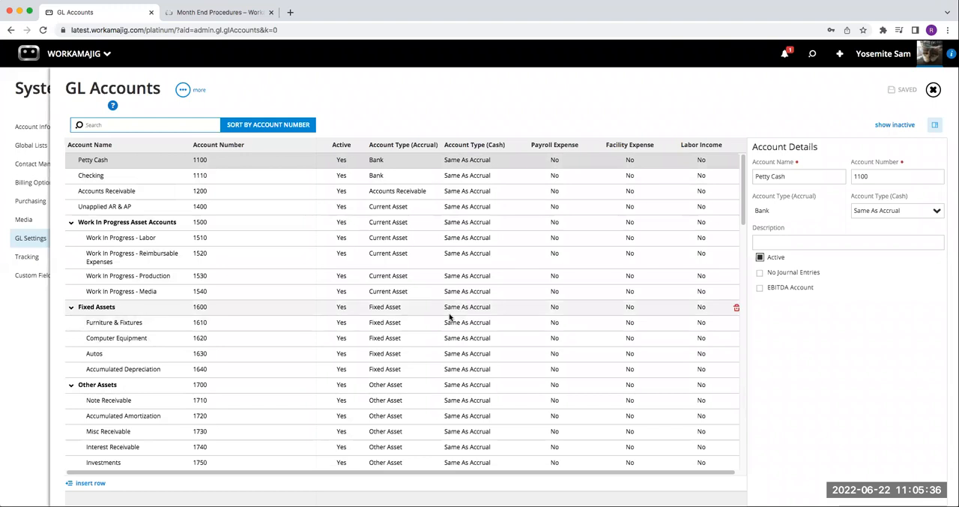
left_click(934, 90)
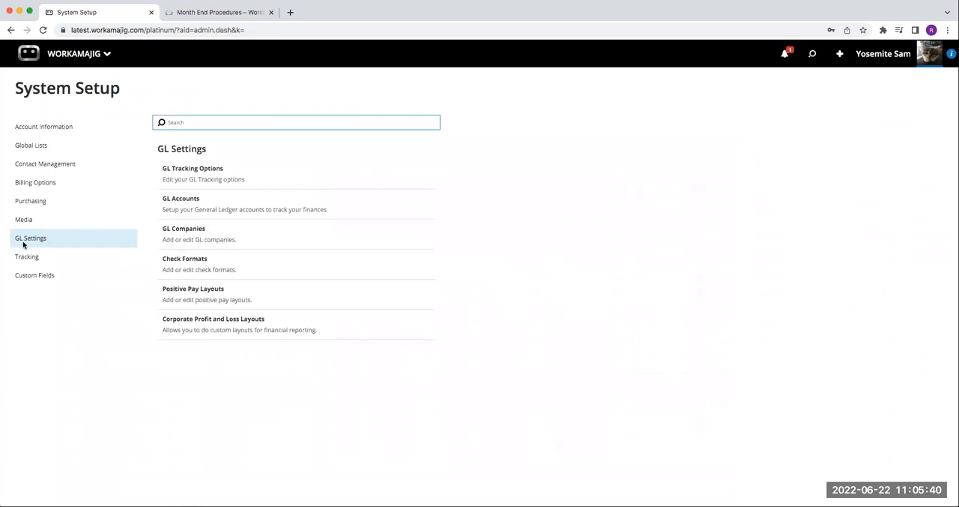
Step: Review the GL Tracking Options, including Default GL Accounts, Work In Progress Tracking, and Prebilled Purchase Orders and Media
left_click(193, 176)
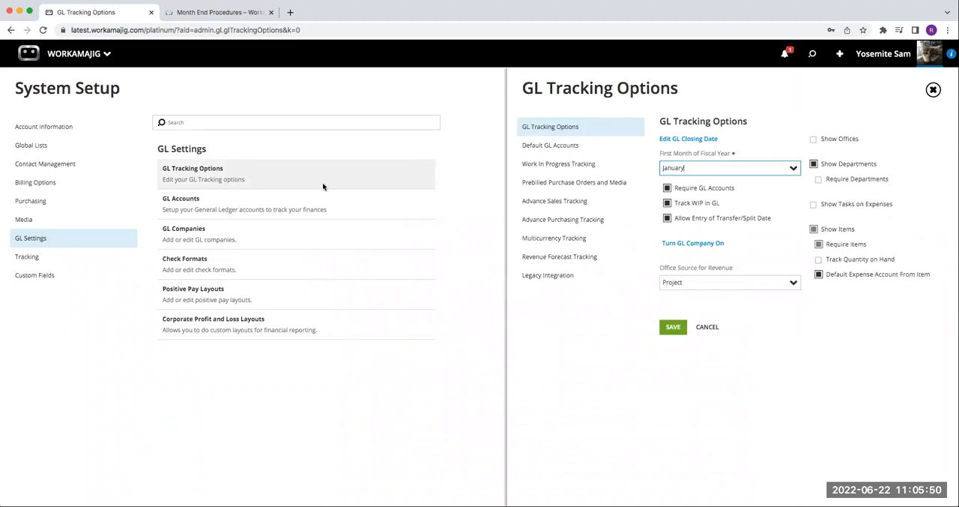
left_click(560, 150)
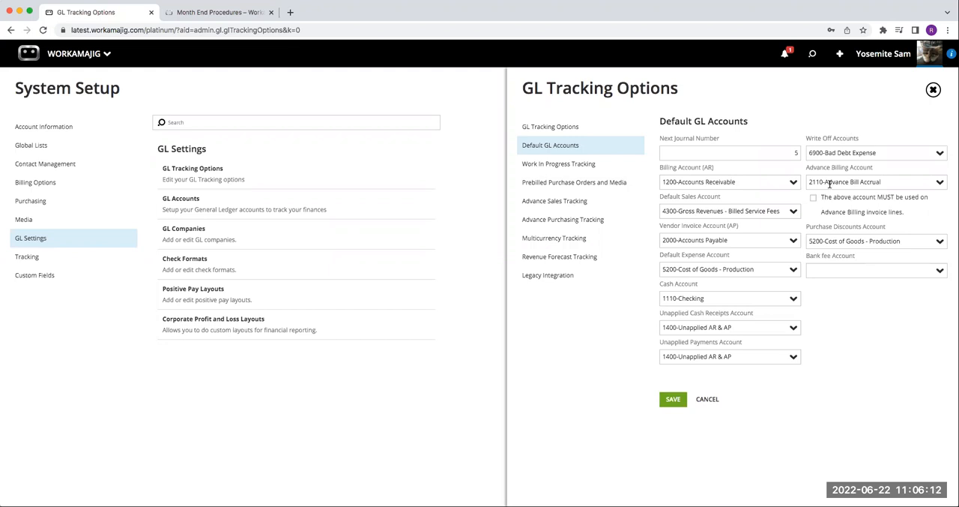
left_click(556, 167)
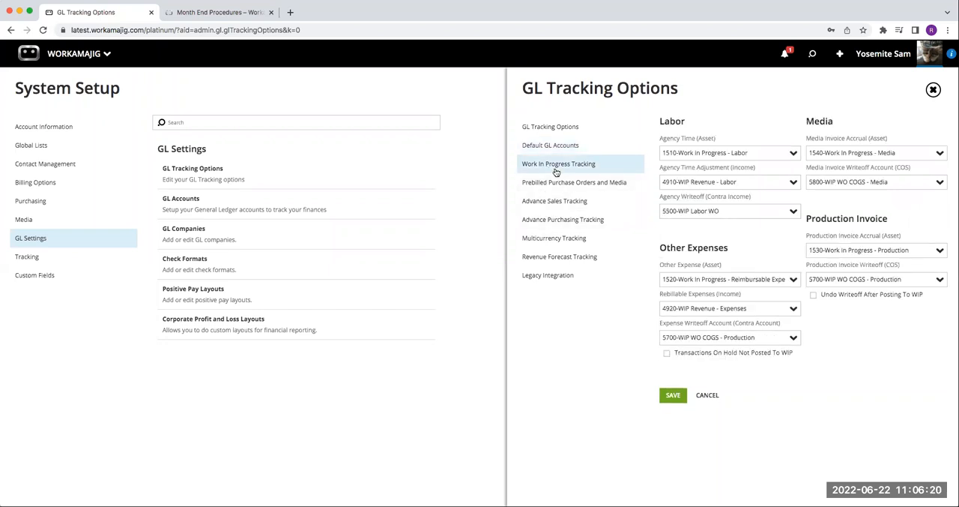
left_click(564, 187)
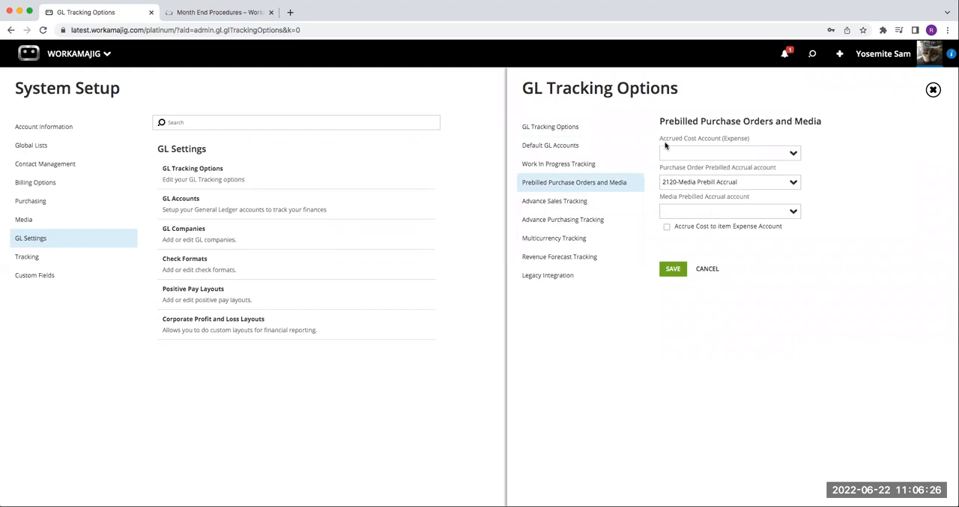
left_click(575, 150)
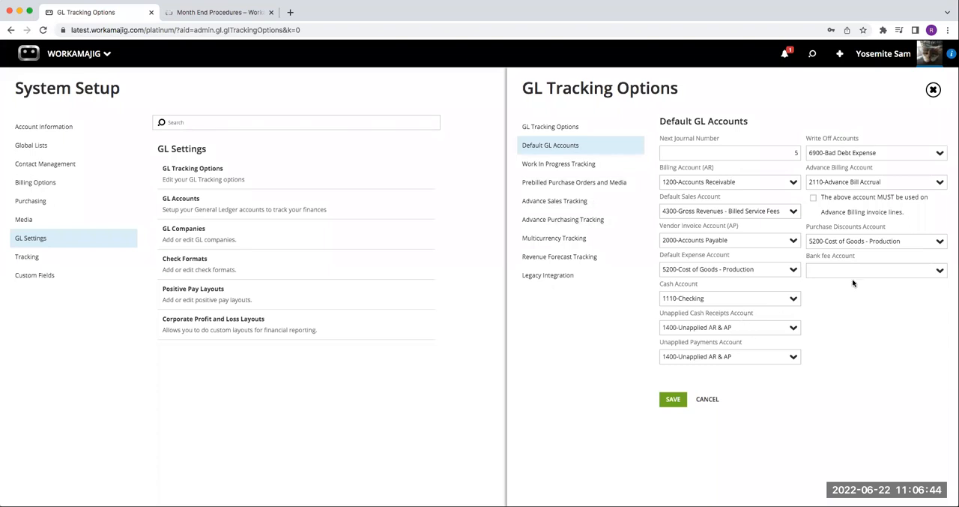
left_click(933, 90)
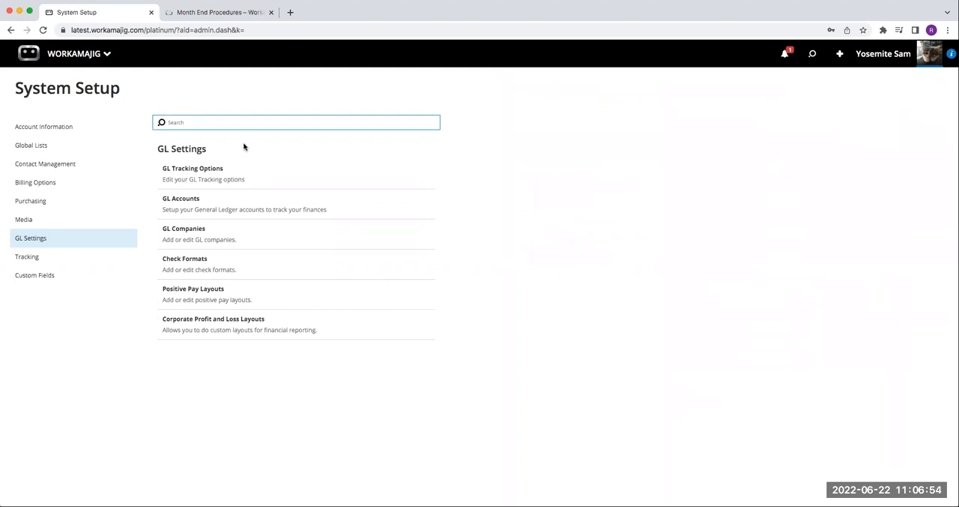
Step: Review the sales accounts assigned to the Services under Billing Options
left_click(44, 186)
scroll(161, 364, "down", 2)
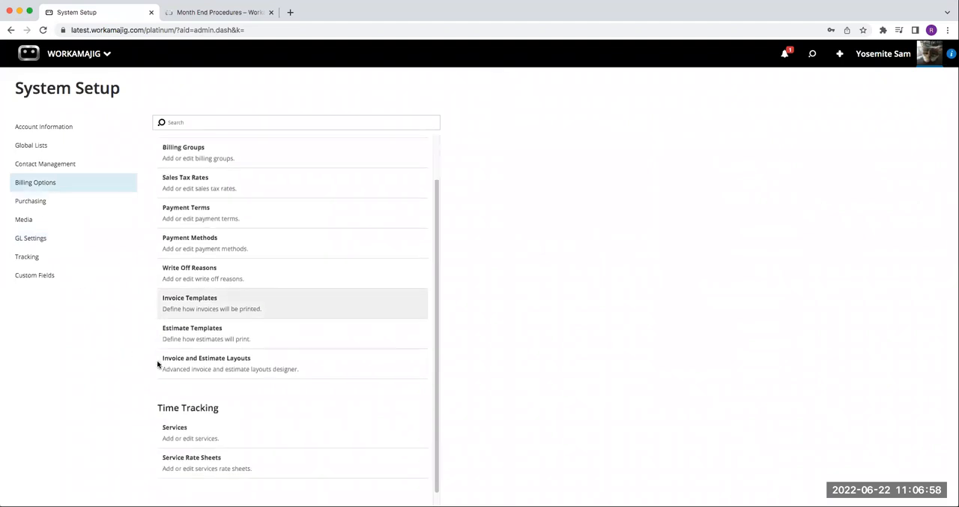
left_click(187, 416)
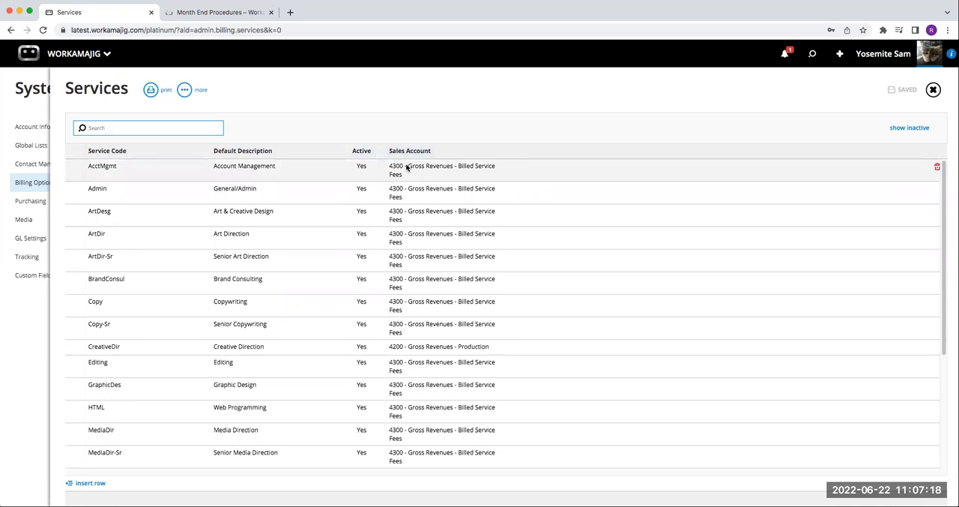
scroll(402, 284, "down", 1)
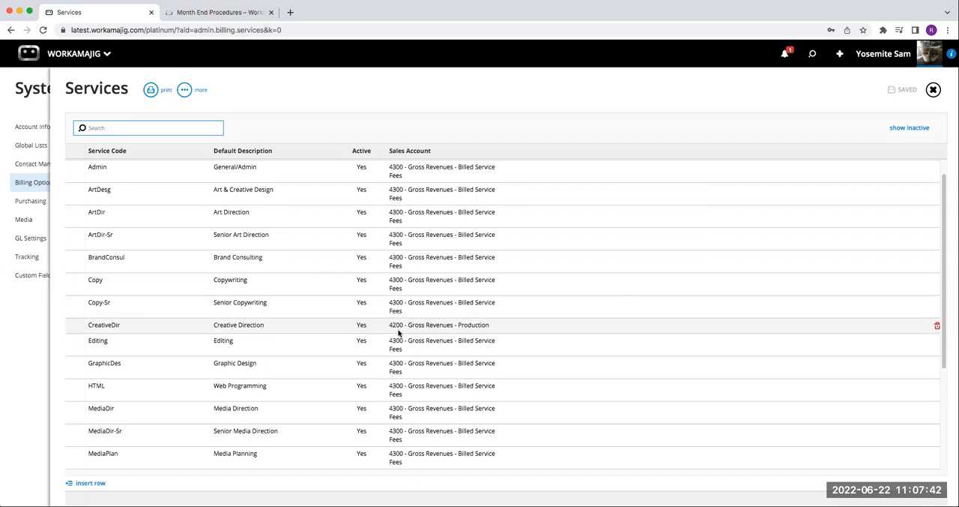
left_click(933, 90)
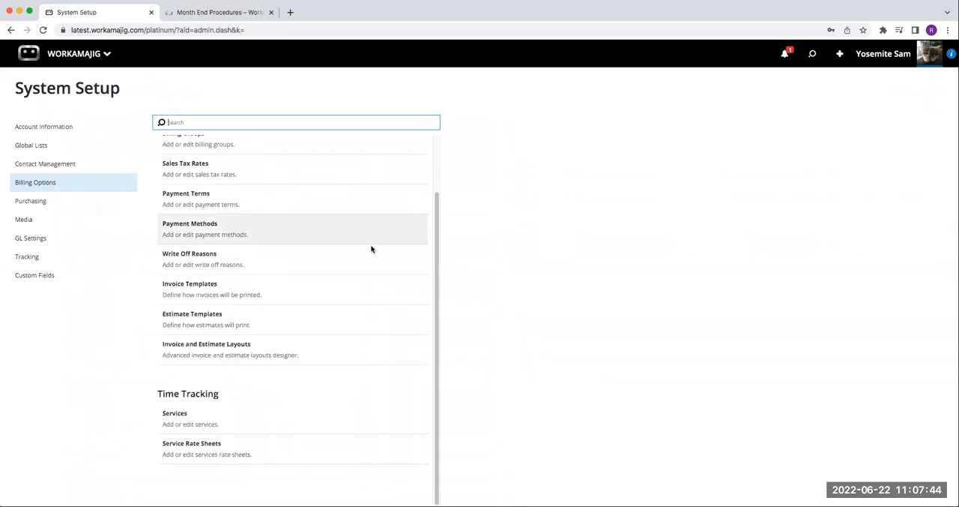
Step: Review the expense and sales accounts assigned to the Purchase Items in the Purchasing setup
left_click(28, 201)
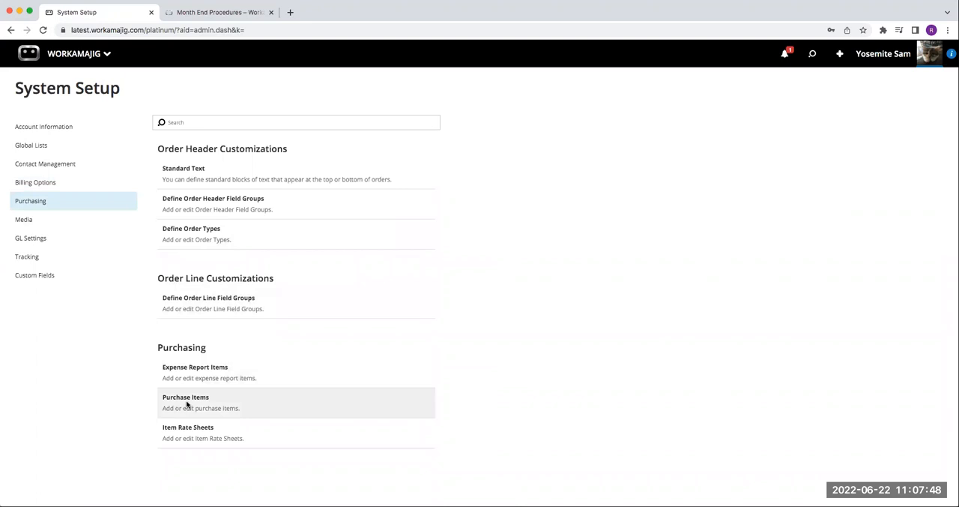
left_click(217, 407)
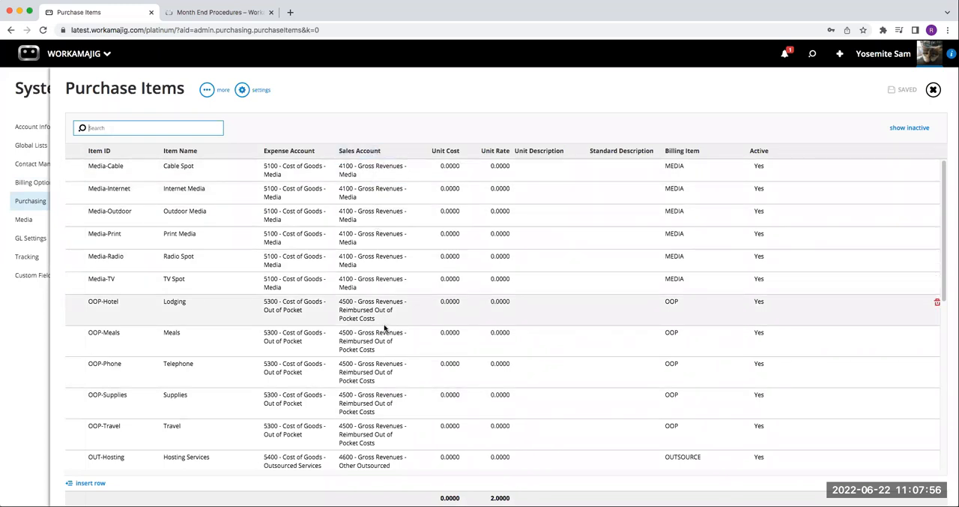
scroll(382, 324, "down", 5)
scroll(384, 327, "down", 1)
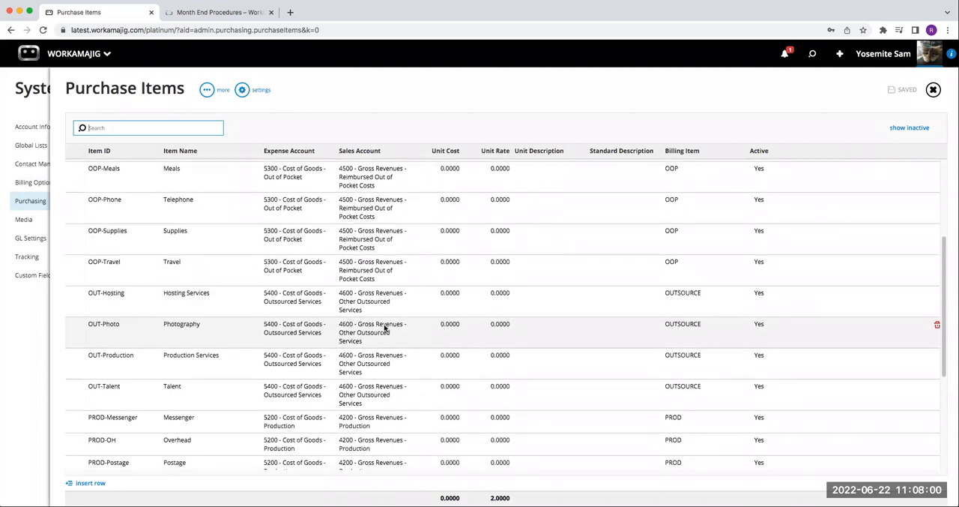
scroll(378, 435, "down", 3)
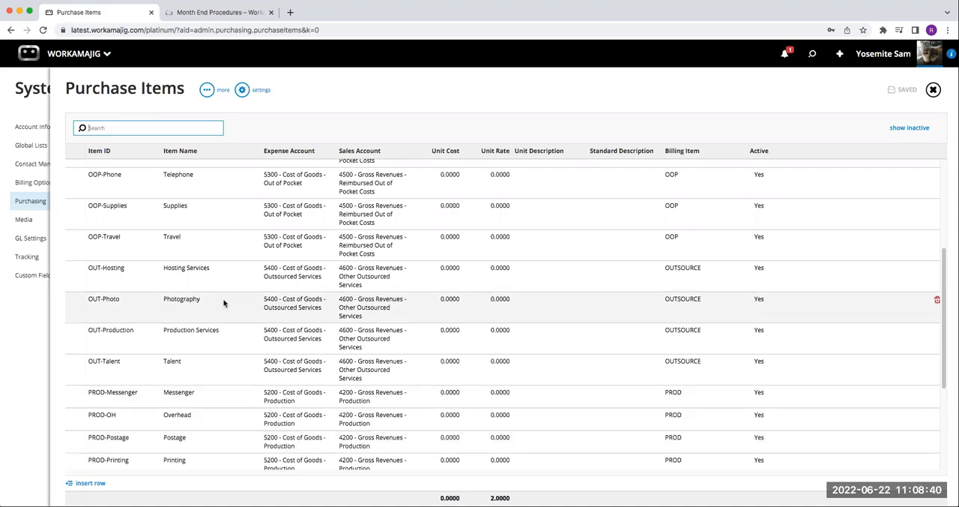
left_click(933, 90)
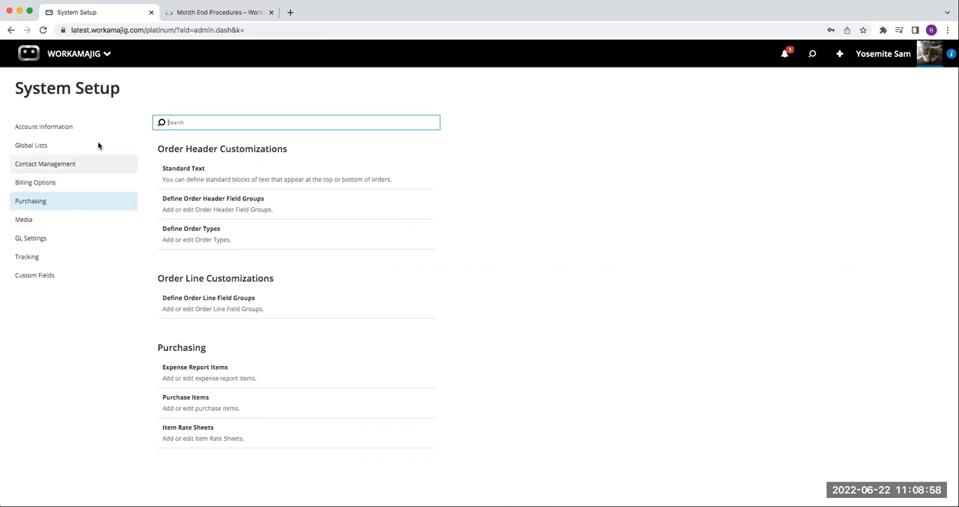
Step: Return to the Today - Accounting page and review the full list of entries it can create, from Journal Entry to Start a Timer
left_click(78, 53)
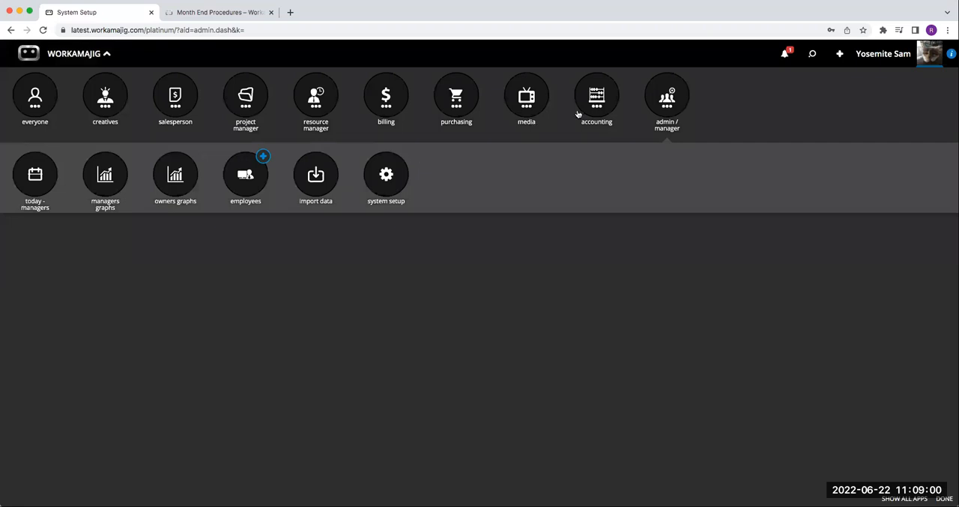
left_click(35, 174)
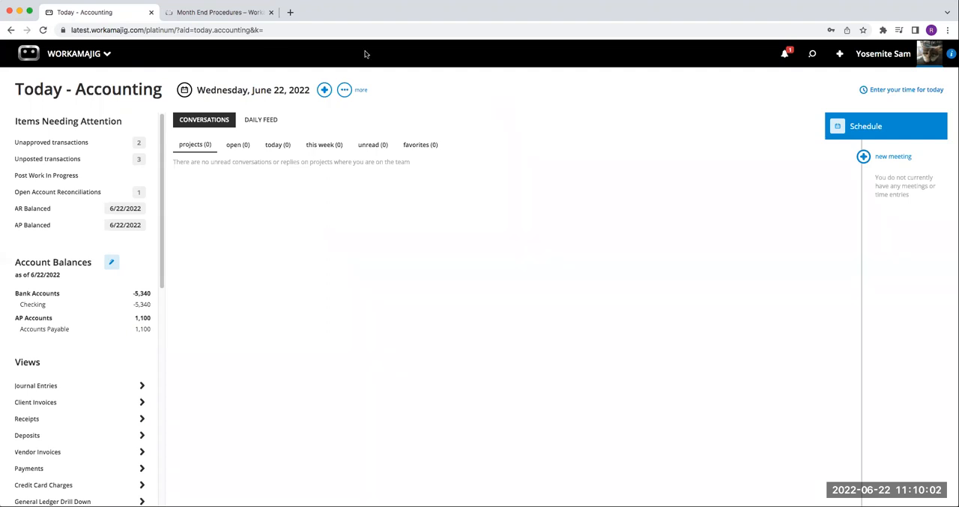
left_click(324, 90)
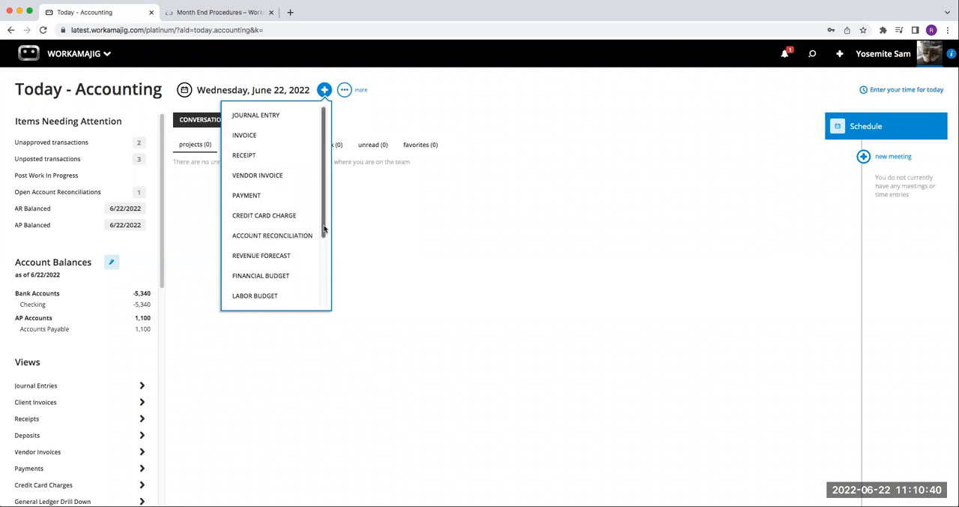
scroll(324, 261, "down", 2)
scroll(323, 260, "down", 2)
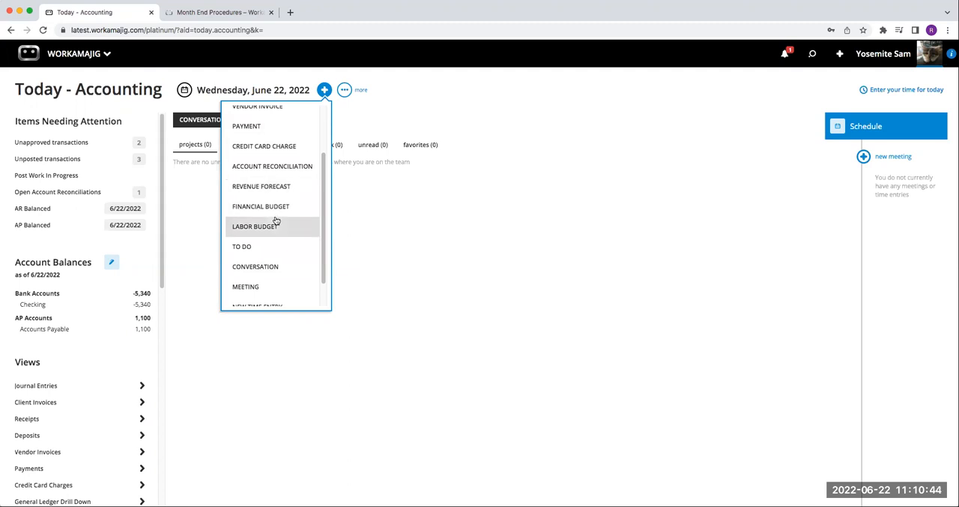
scroll(253, 266, "down", 2)
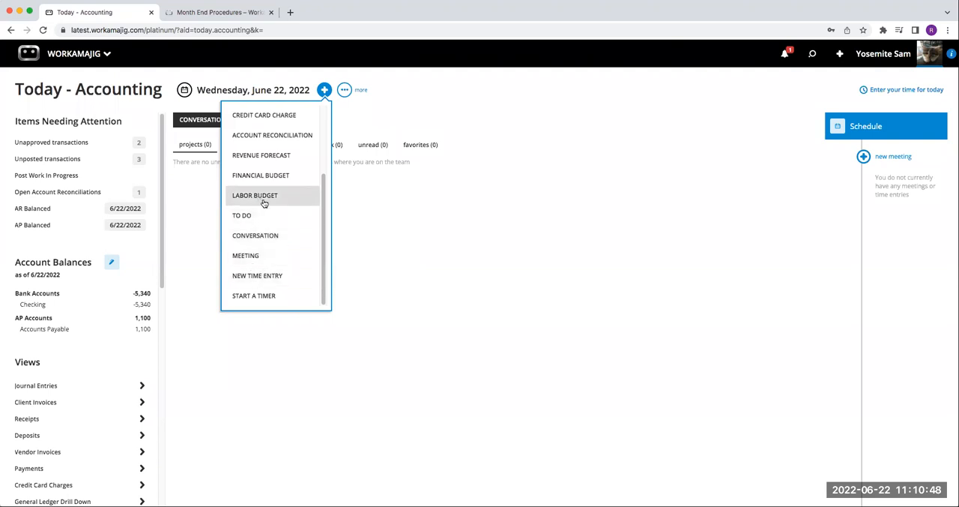
scroll(262, 193, "up", 1)
scroll(260, 193, "up", 3)
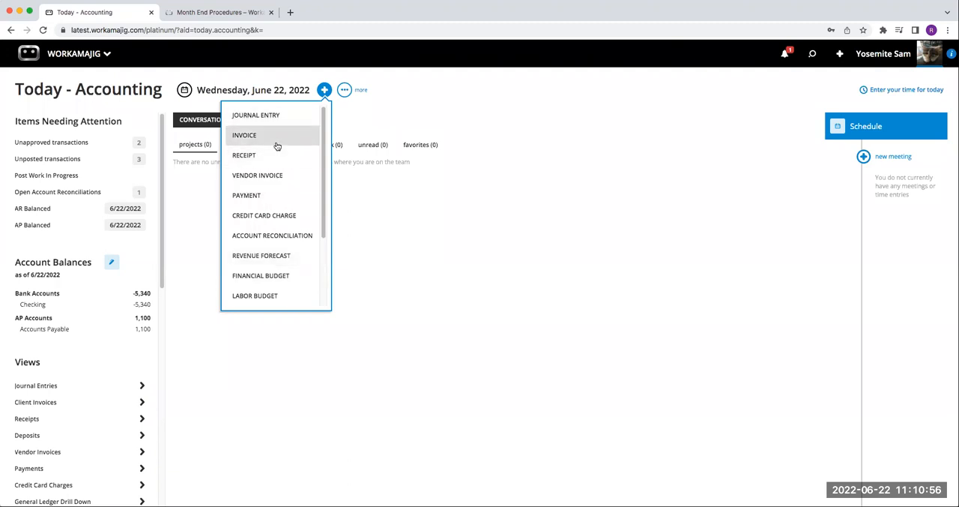
left_click(488, 161)
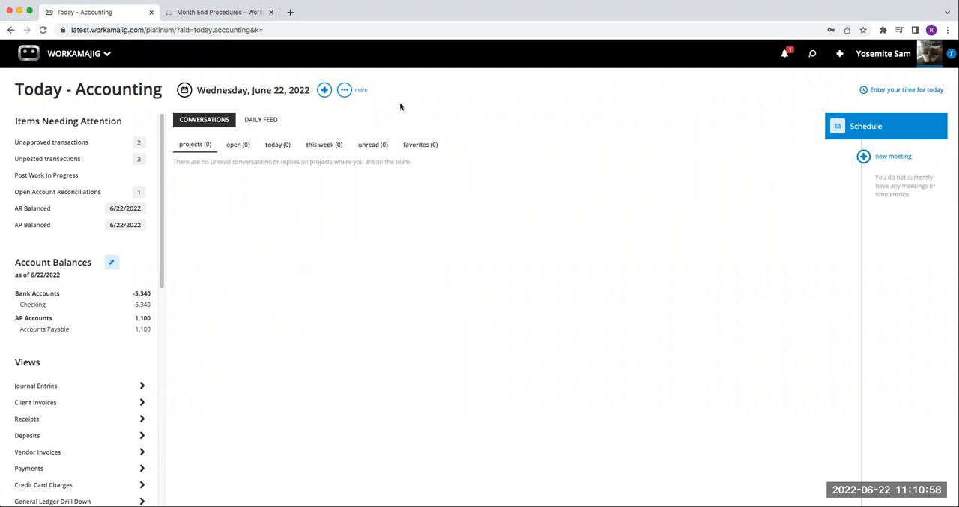
Step: Review the Company Defaults in the Today page's System Settings, from Items Needing Attention through Account Balances
left_click(346, 91)
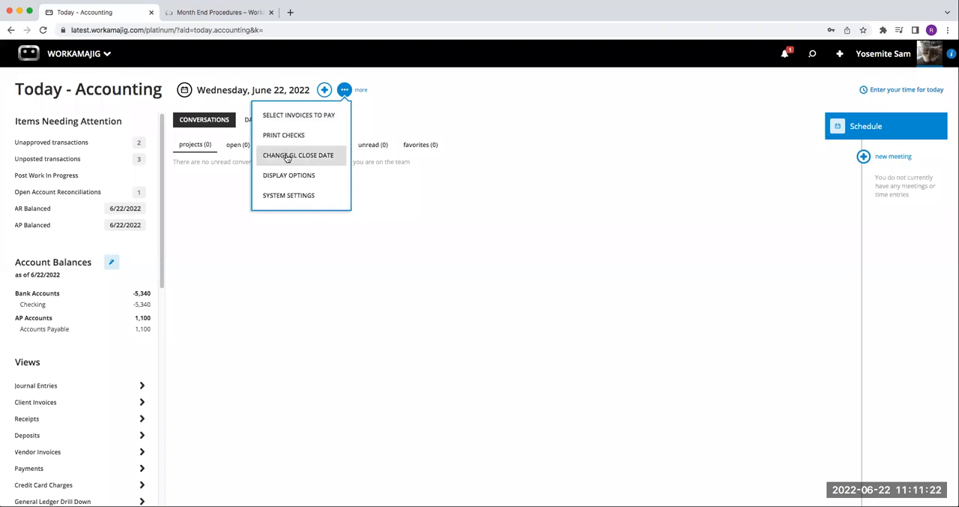
left_click(286, 199)
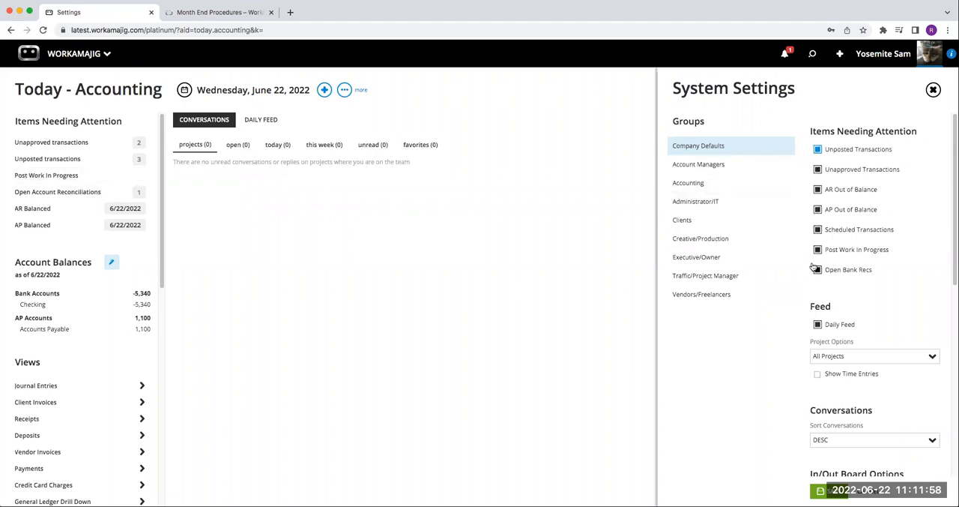
scroll(813, 267, "down", 5)
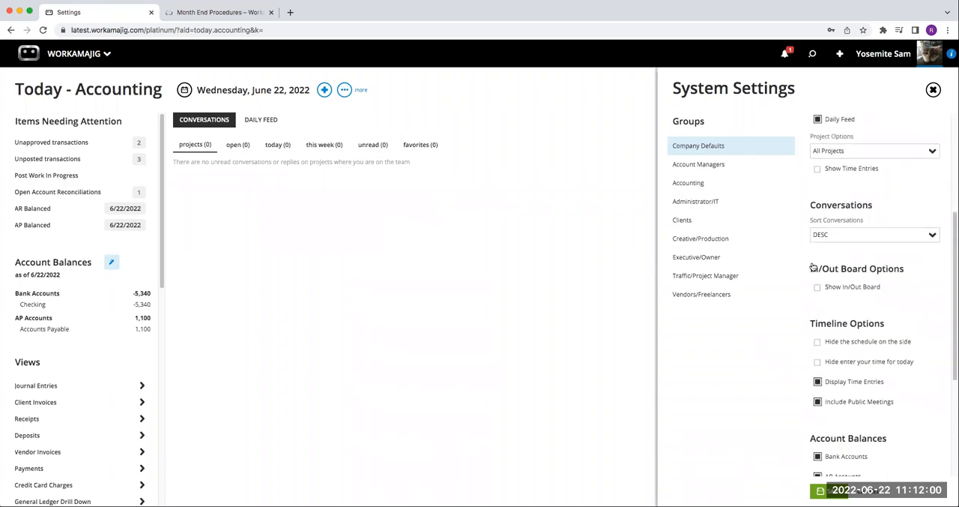
scroll(813, 267, "down", 3)
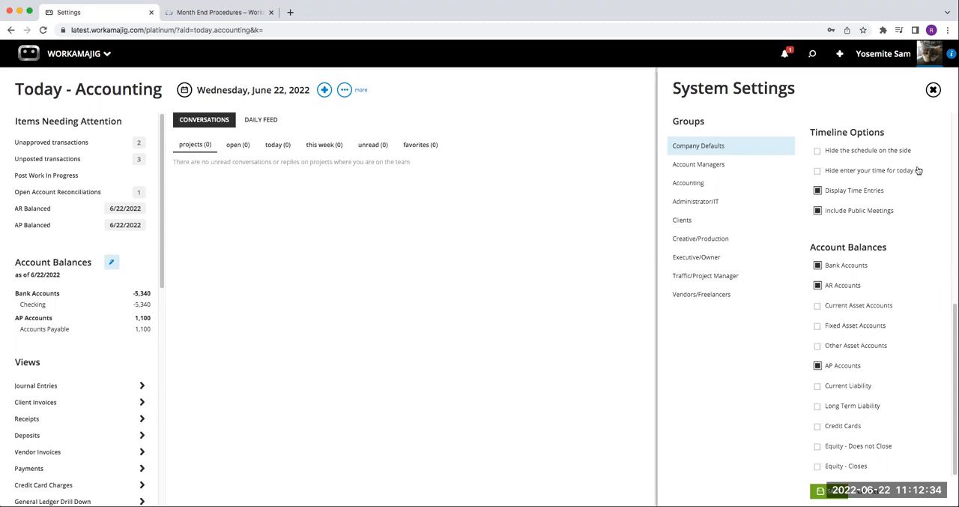
scroll(906, 206, "up", 4)
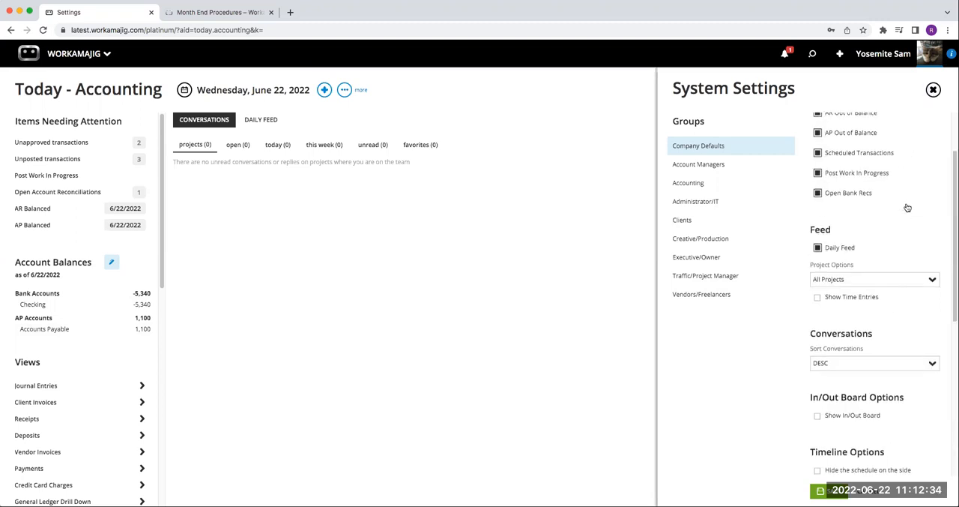
left_click(933, 89)
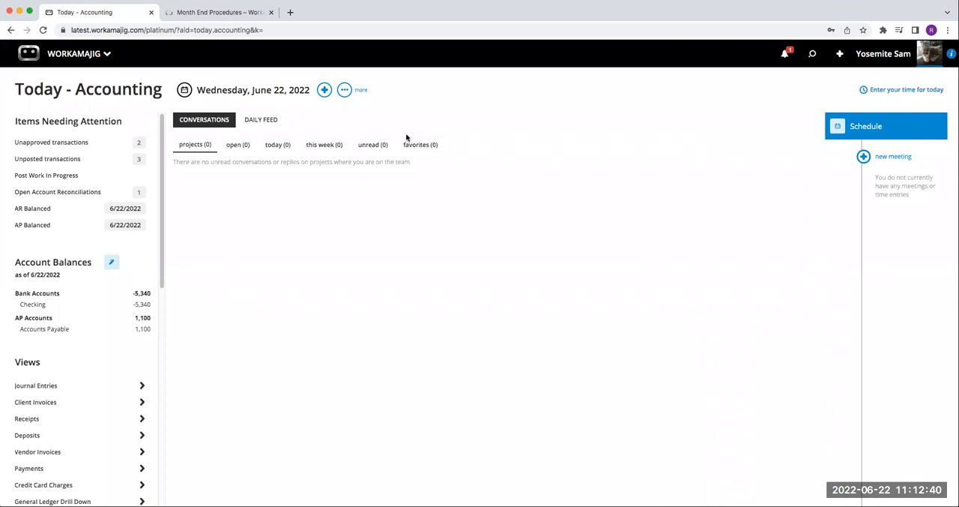
Step: Start a new receipt for BCE-Best Client Ever with a check amount of 1000
left_click(325, 91)
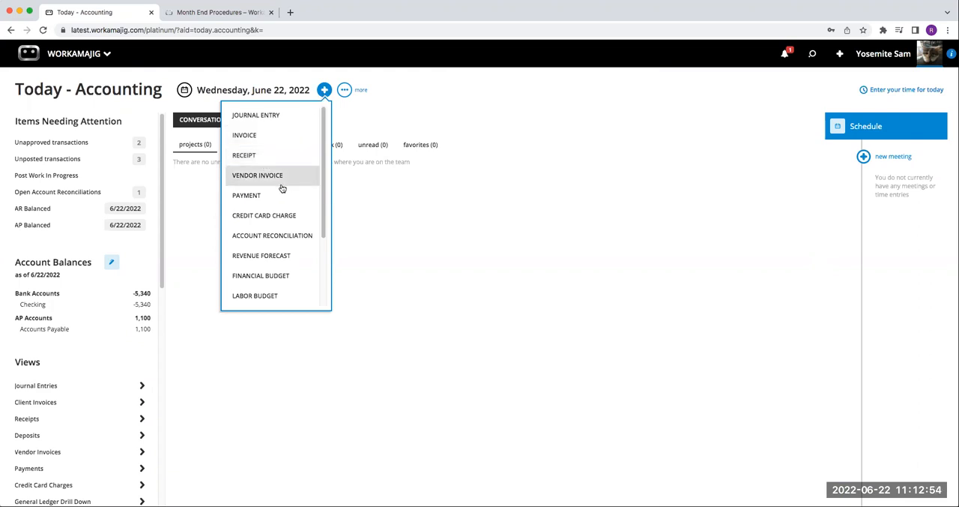
left_click(259, 155)
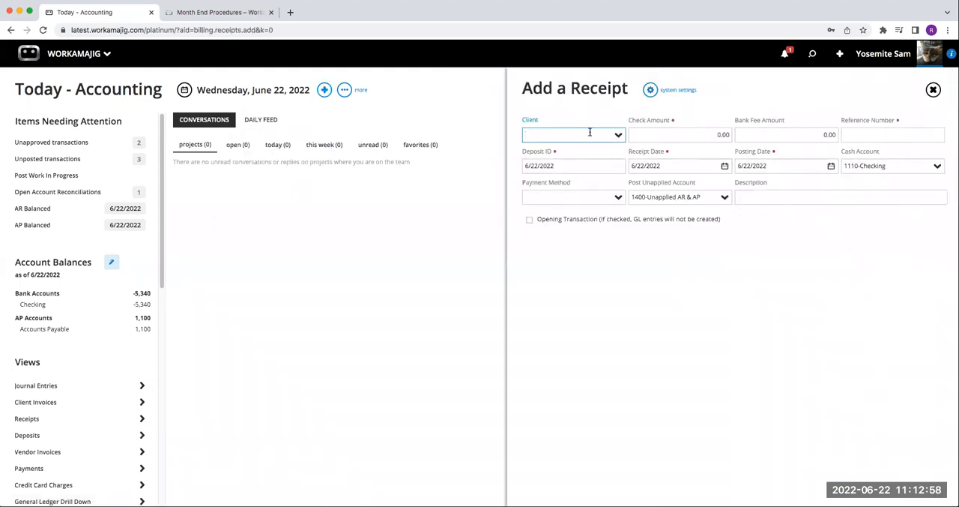
left_click(620, 135)
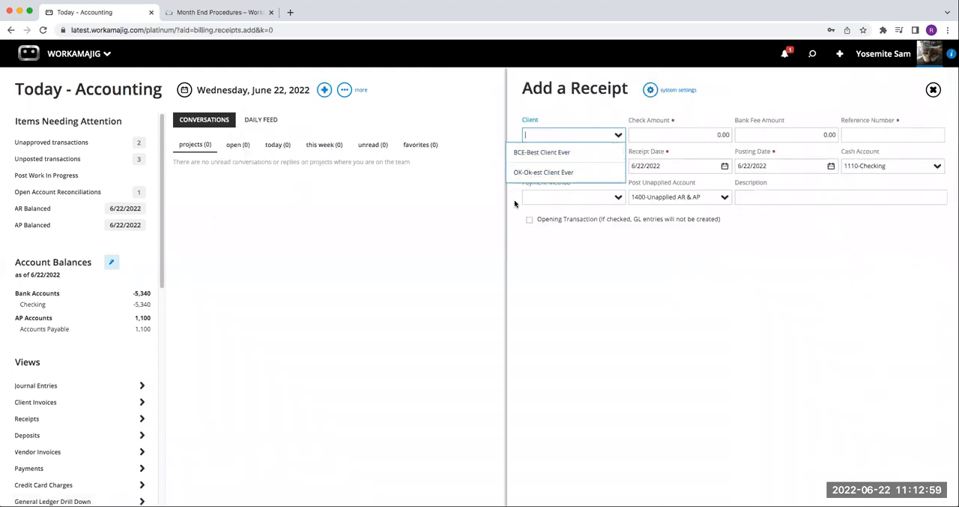
left_click(549, 152)
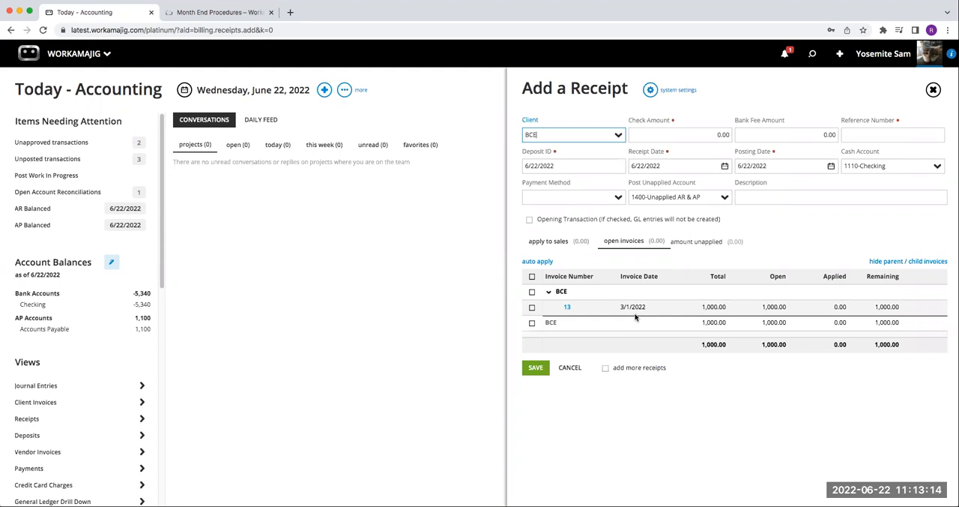
left_click(721, 134)
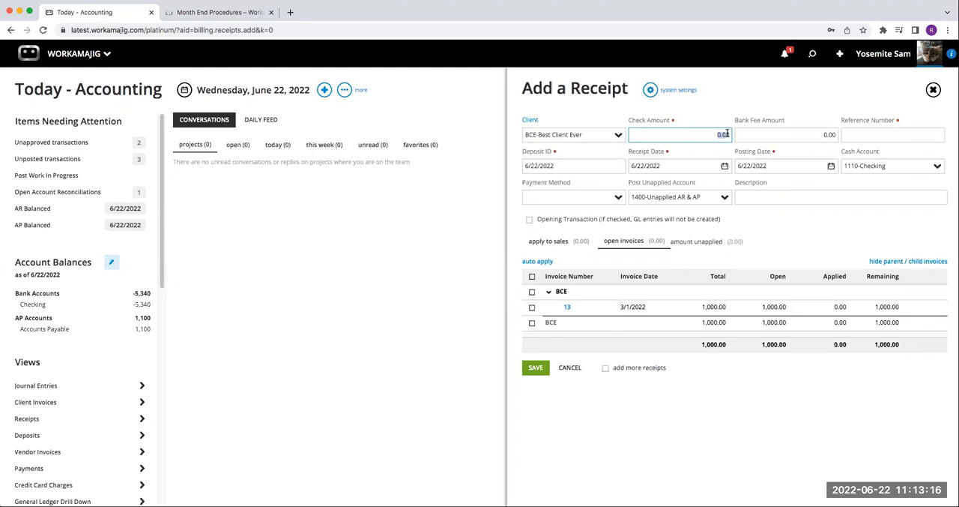
type("1000")
Step: Set the receipt's reference number to 1234543, leaving the bank fee amount as it is
left_click(822, 136)
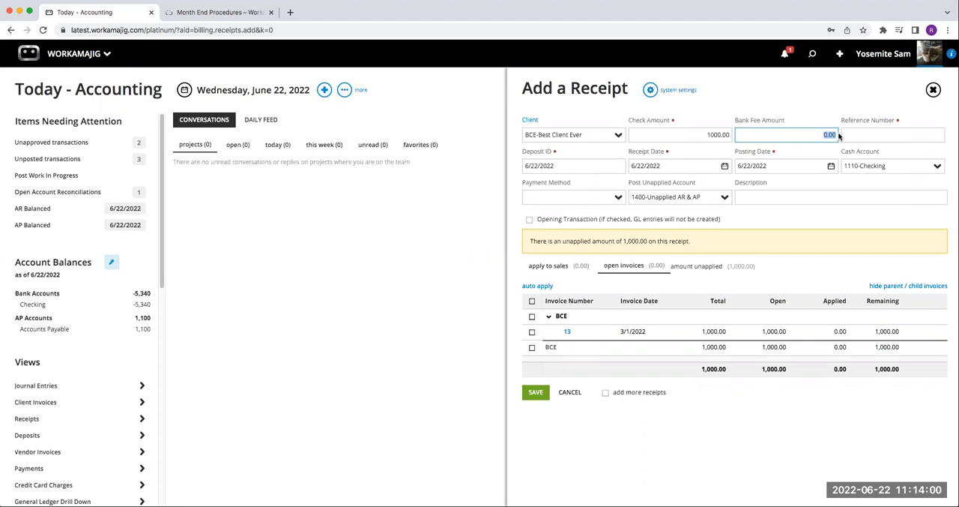
left_click(890, 136)
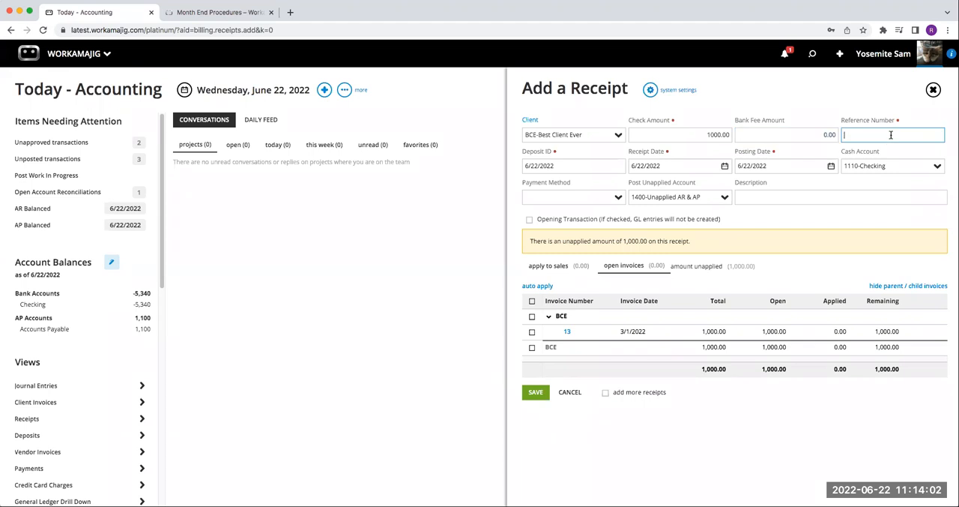
type("1234543")
Step: Review the receipt's Deposit ID, Receipt Date, Posting Date and Cash Account fields
left_click(568, 169)
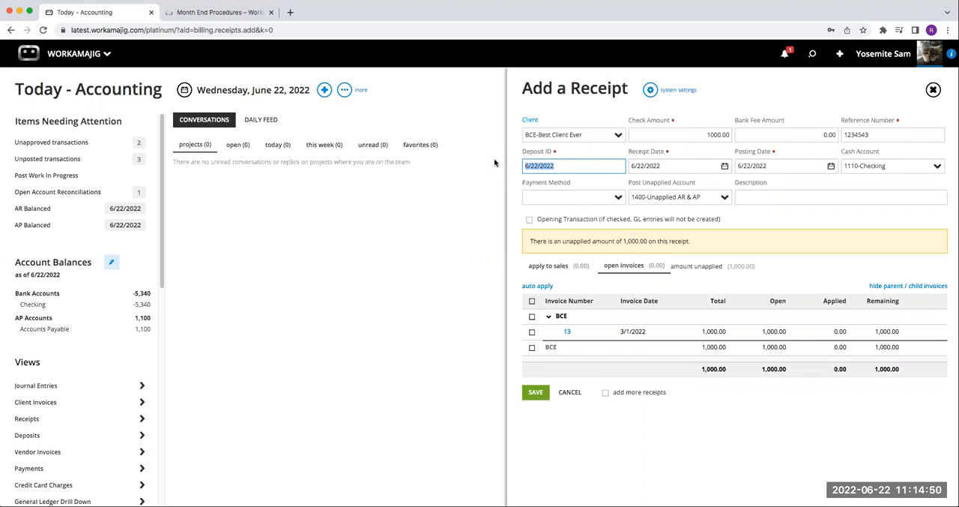
left_click(555, 165)
left_click(678, 165)
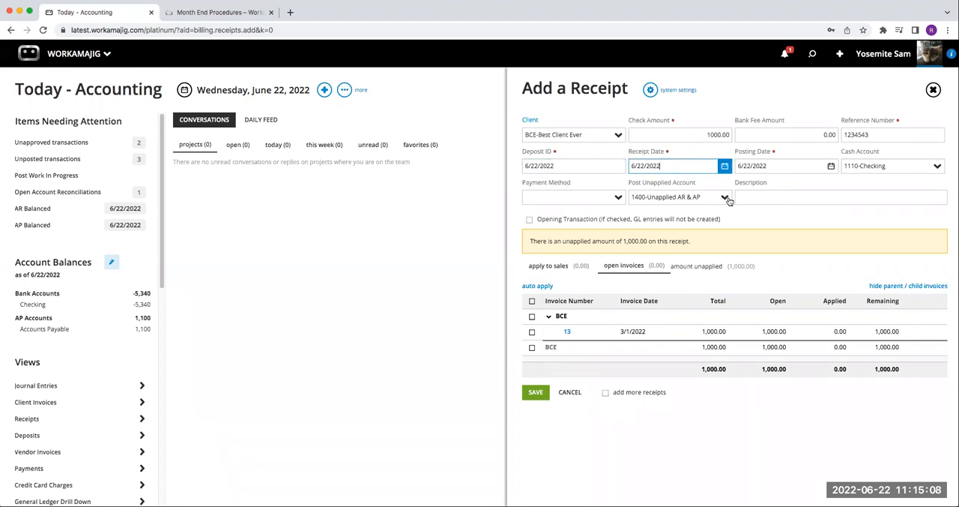
left_click(775, 166)
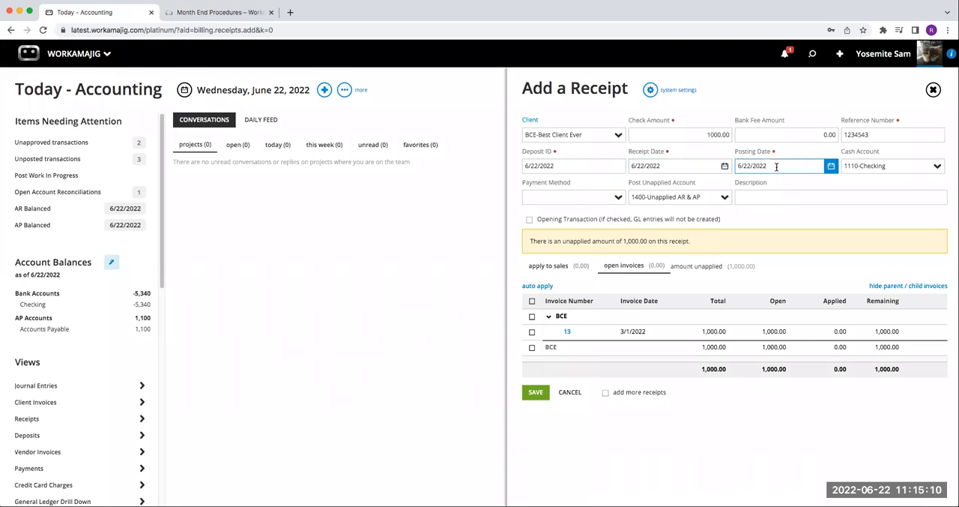
left_click(892, 166)
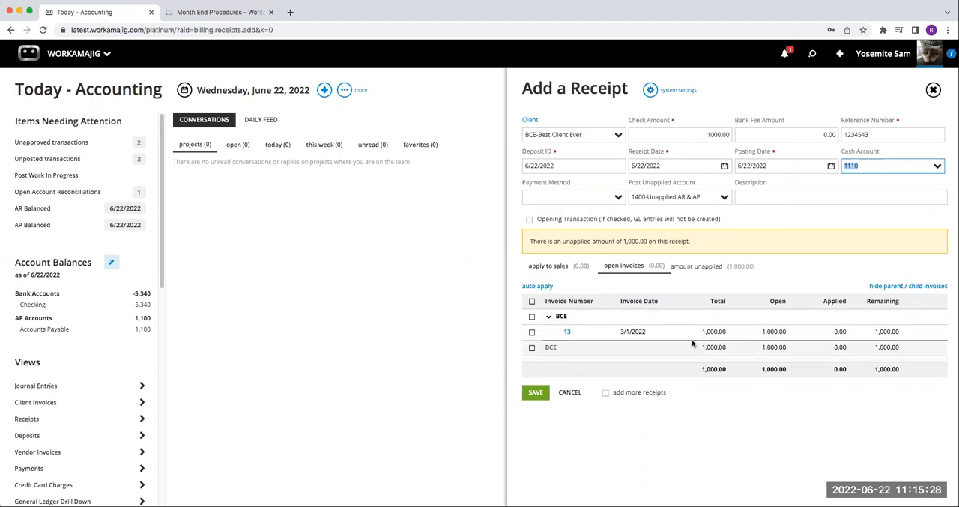
Step: Apply the receipt to open invoice 13, save it, and return to the Today - Accounting page
left_click(533, 334)
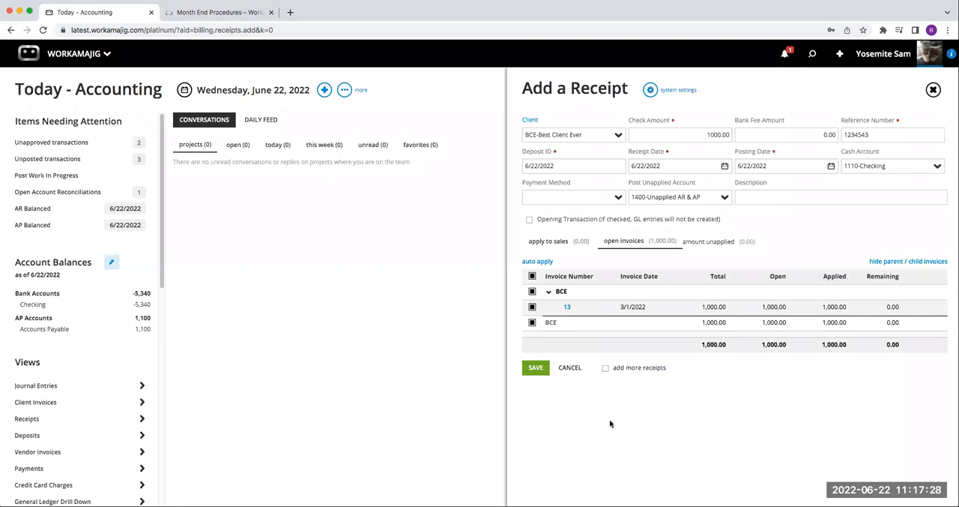
left_click(534, 369)
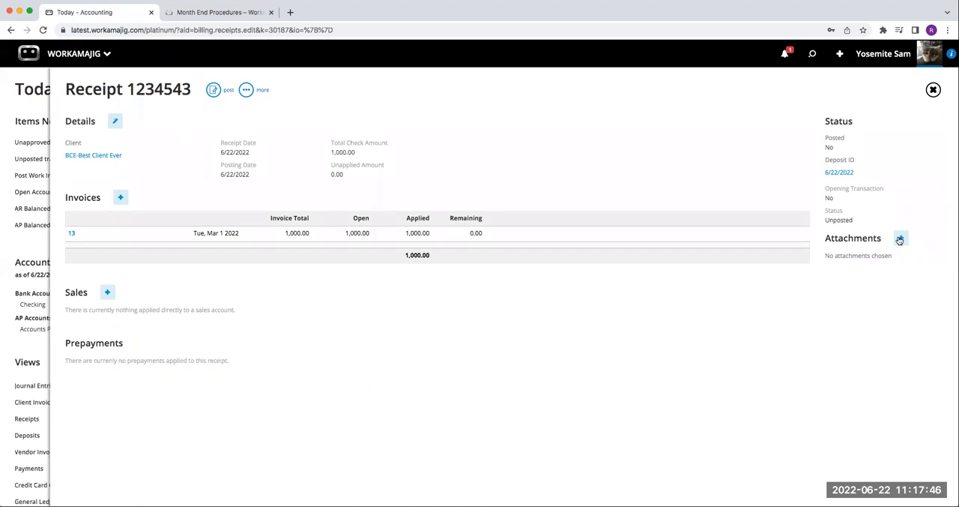
left_click(933, 90)
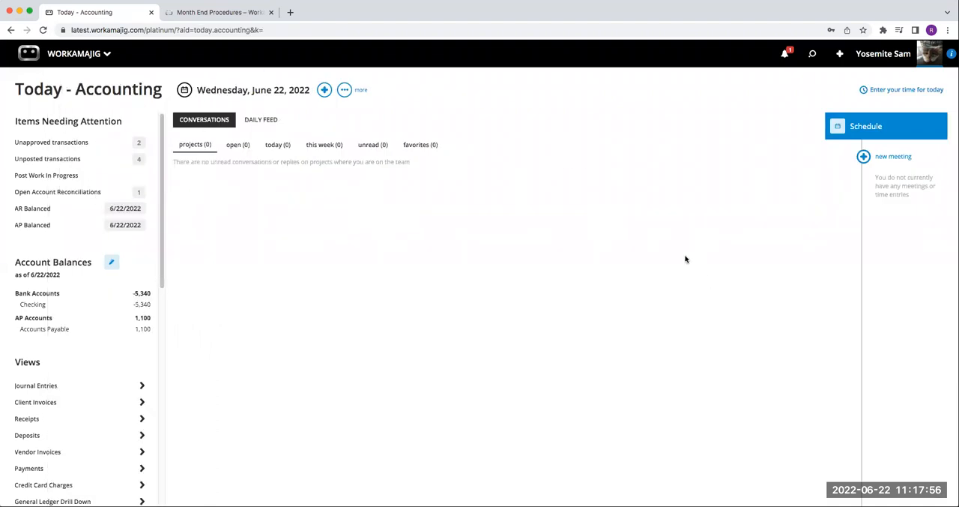
Step: Review the Today page's System Settings for the Accounting group and the Company Defaults, including the Account Balances options
left_click(344, 89)
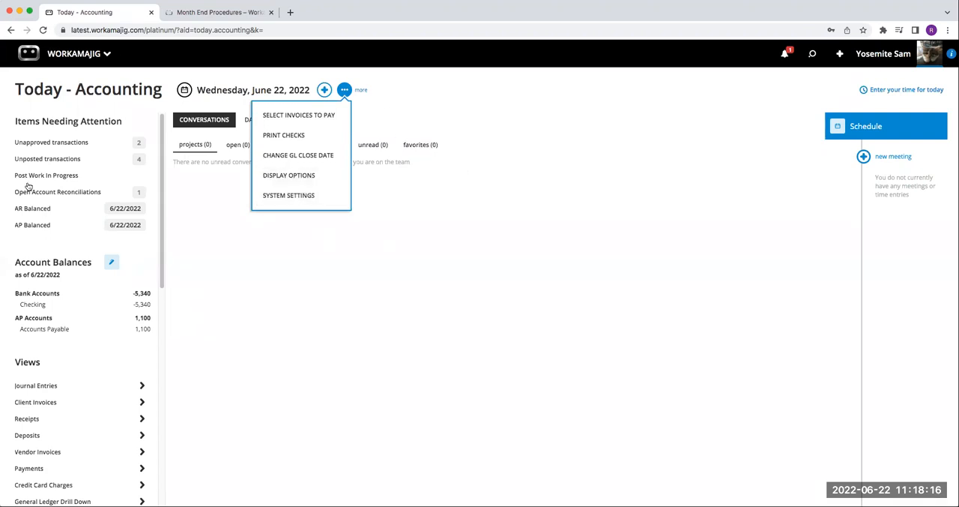
left_click(306, 204)
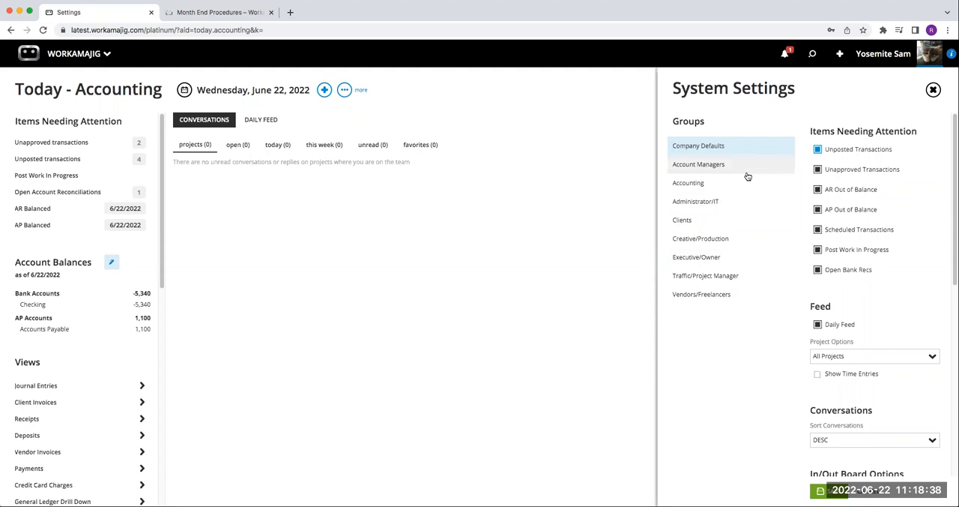
left_click(695, 192)
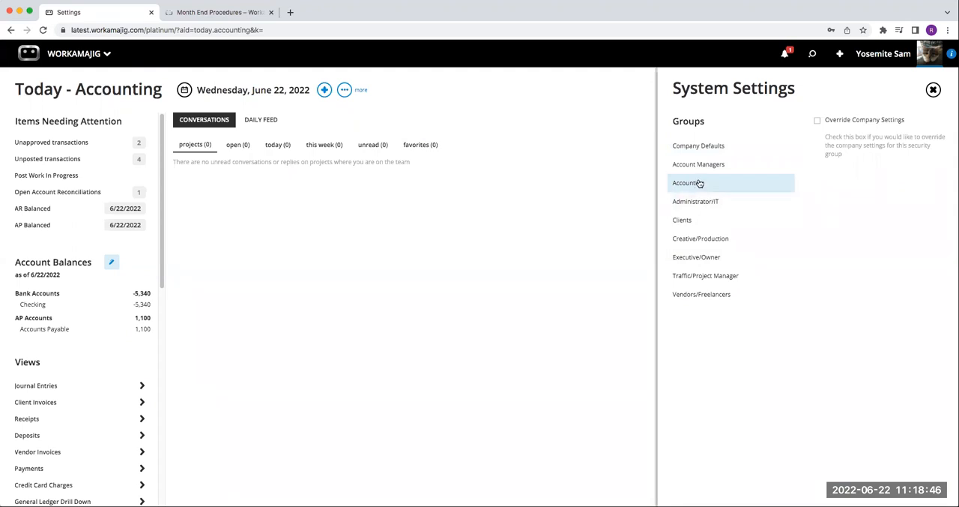
left_click(698, 147)
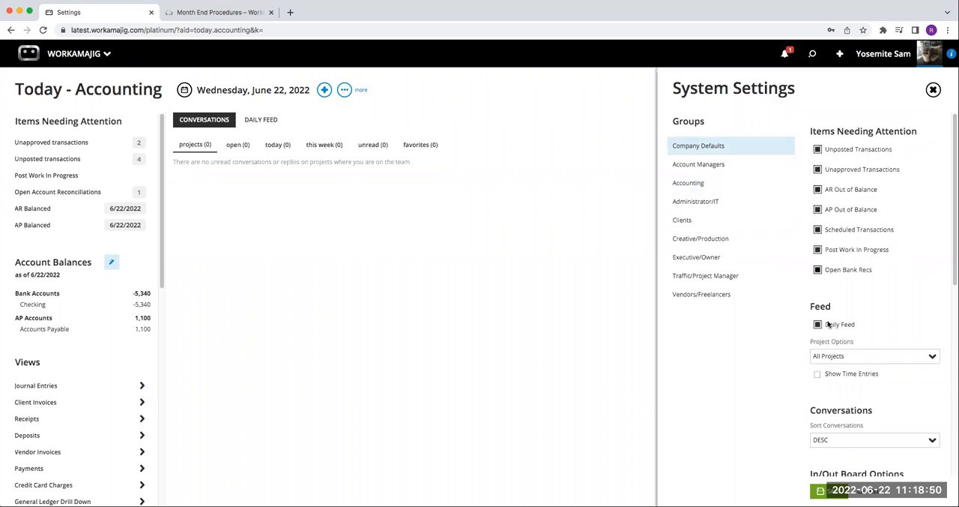
scroll(829, 324, "down", 1)
scroll(828, 326, "down", 10)
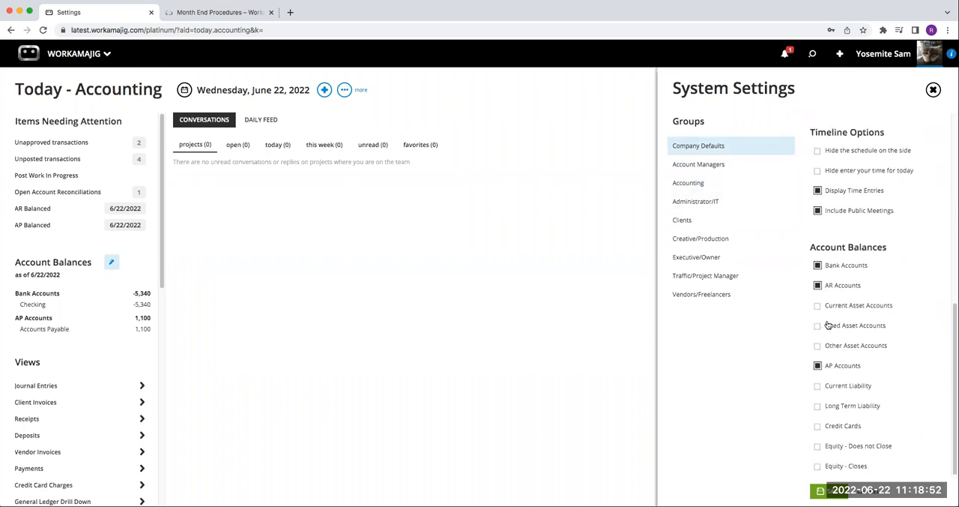
scroll(828, 334, "up", 10)
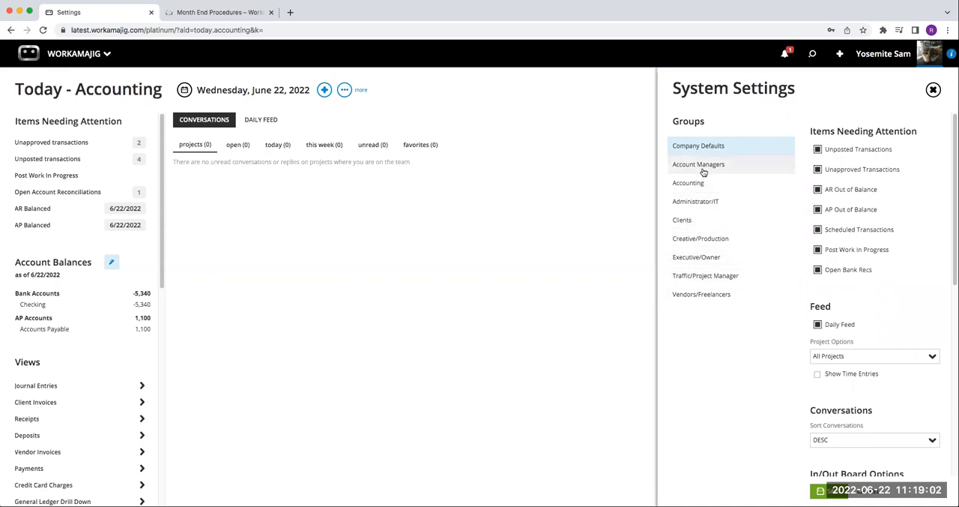
Step: Override the company settings for the Account Managers group and exclude Bank Accounts, AR Accounts and AP Accounts from its Account Balances
left_click(703, 172)
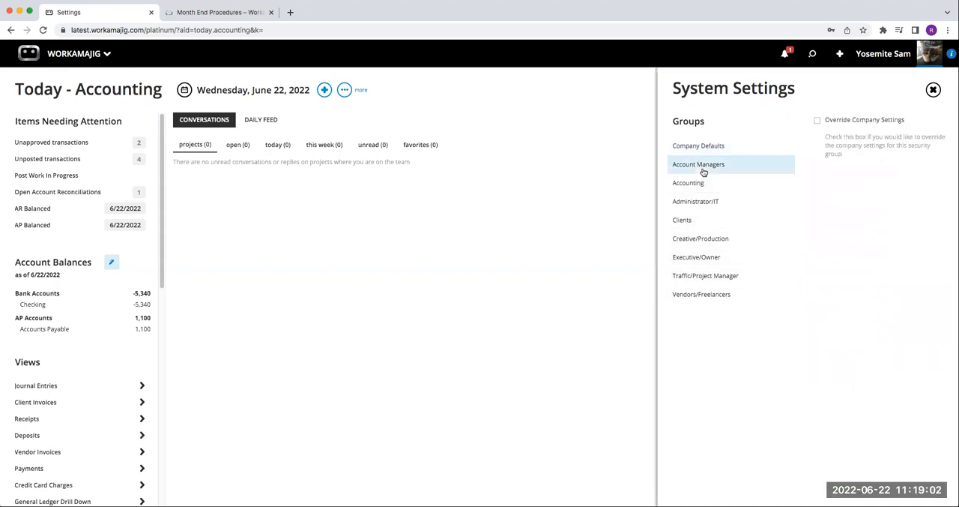
left_click(818, 120)
scroll(840, 428, "down", 4)
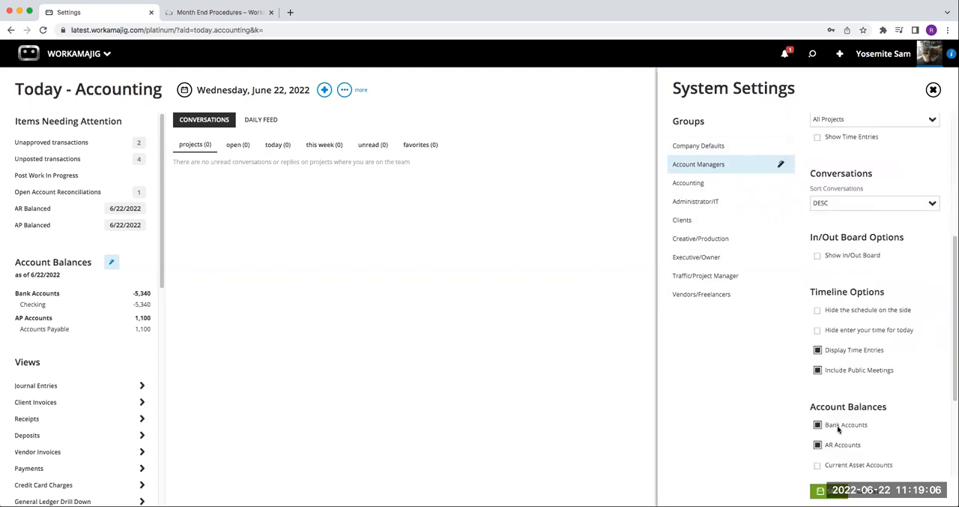
scroll(827, 397, "down", 1)
left_click(818, 377)
left_click(818, 398)
scroll(845, 417, "down", 1)
left_click(818, 405)
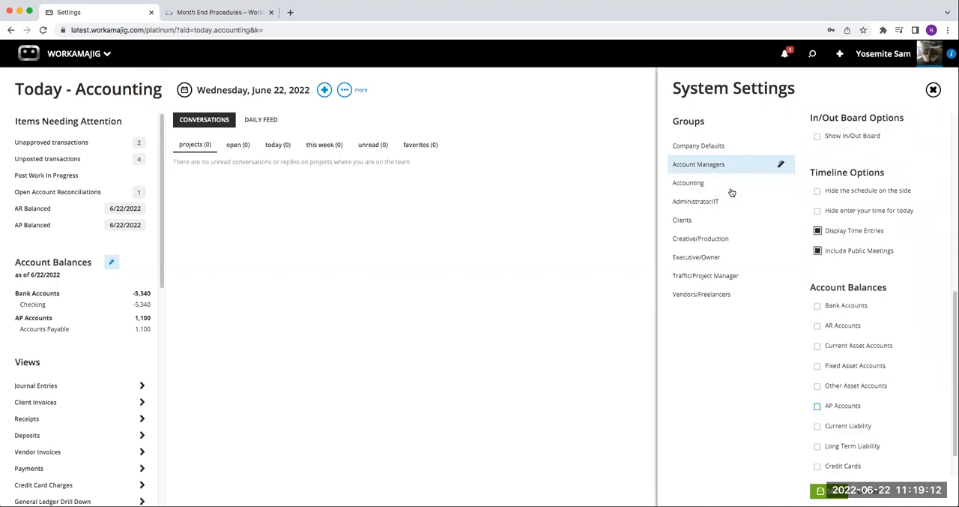
Step: Save the Account Managers settings while leaving users' personal display options unchanged, and close the System Settings
scroll(811, 310, "up", 10)
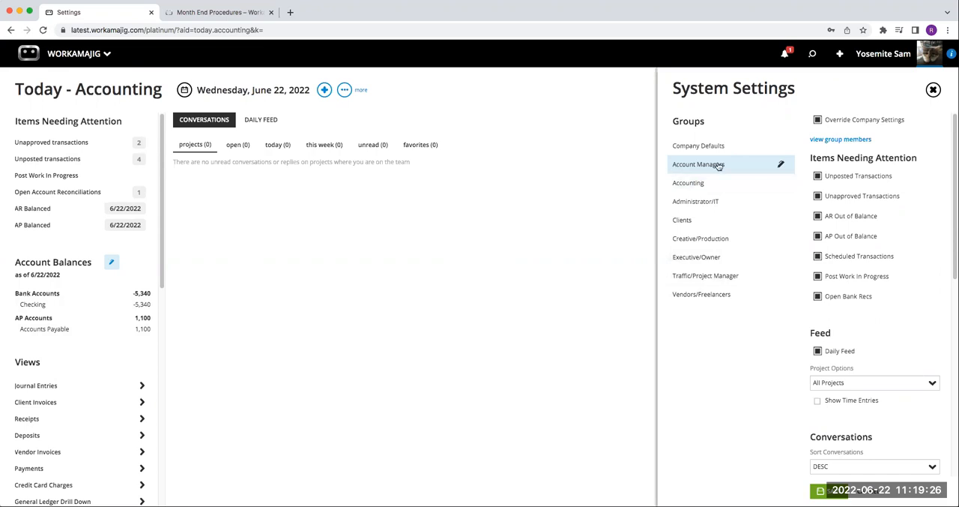
left_click(820, 492)
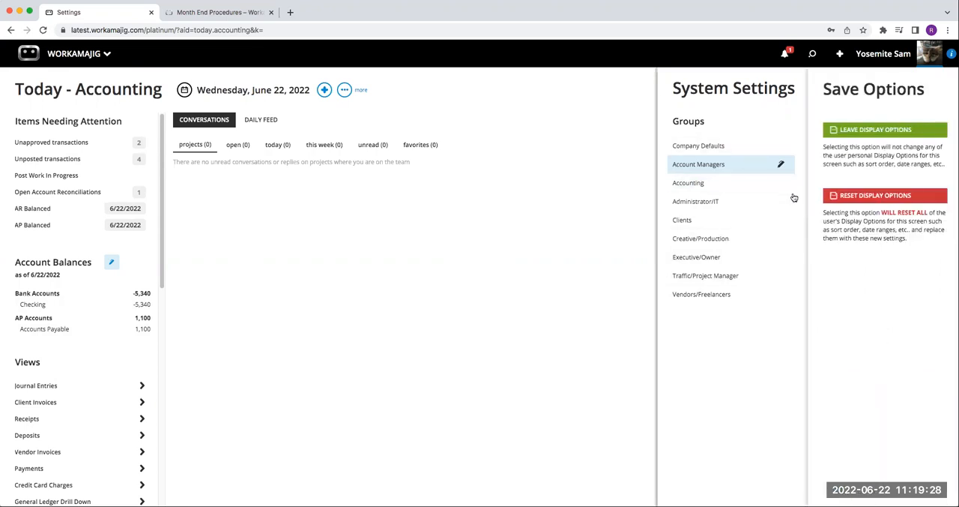
left_click(852, 133)
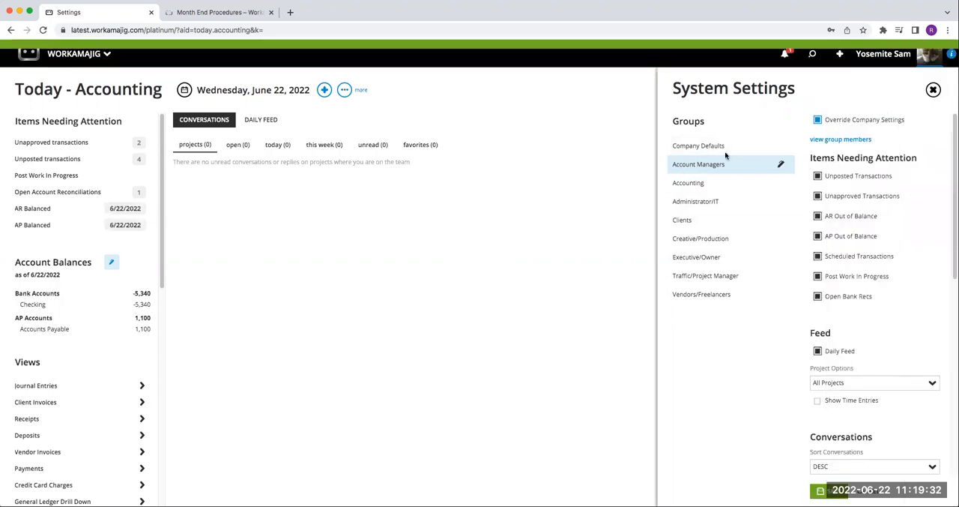
left_click(933, 89)
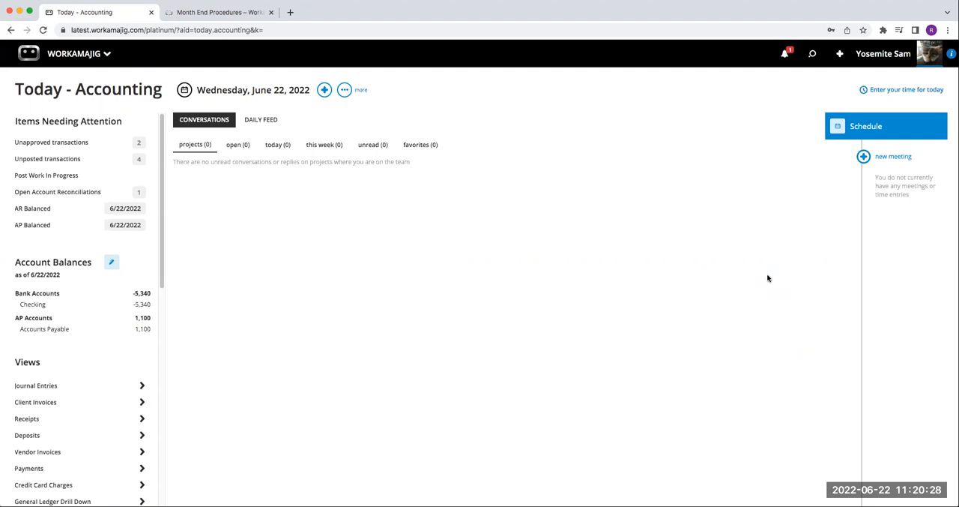
Step: Open Select Invoices to Pay from the Today - Accounting page and select all four listed vendor invoices
left_click(325, 90)
left_click(344, 90)
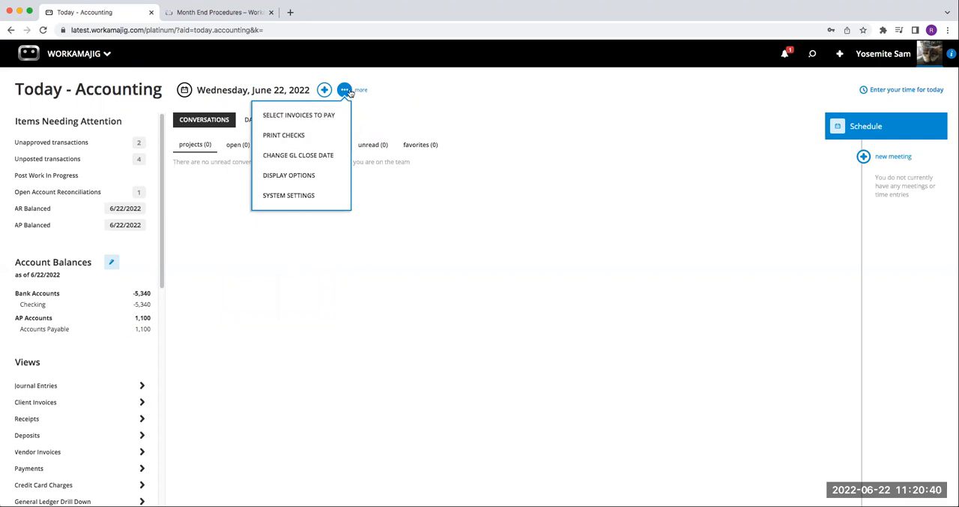
left_click(317, 118)
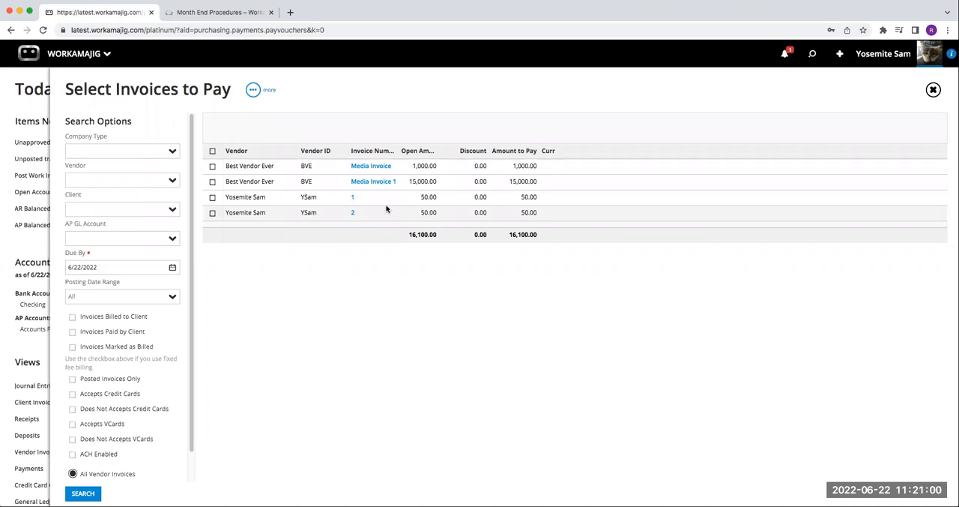
left_click(213, 167)
left_click(213, 182)
left_click(213, 197)
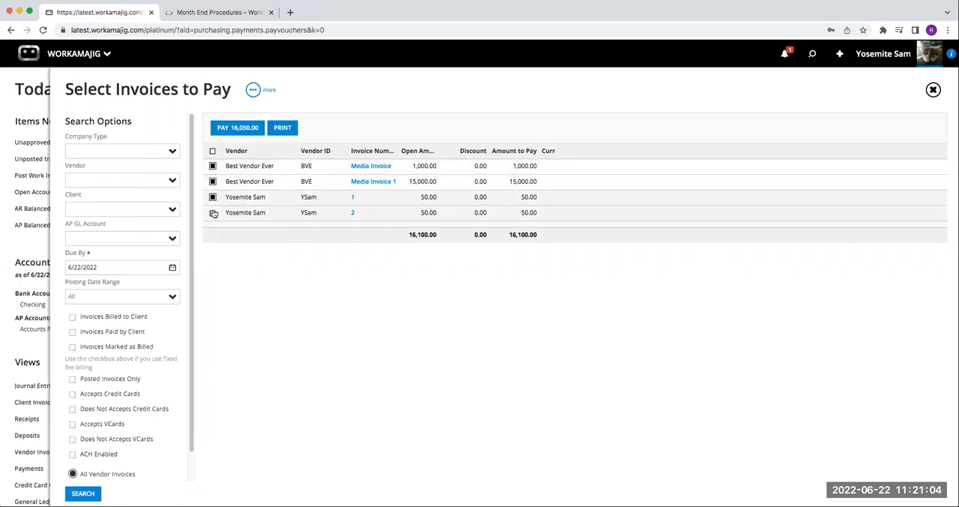
left_click(213, 213)
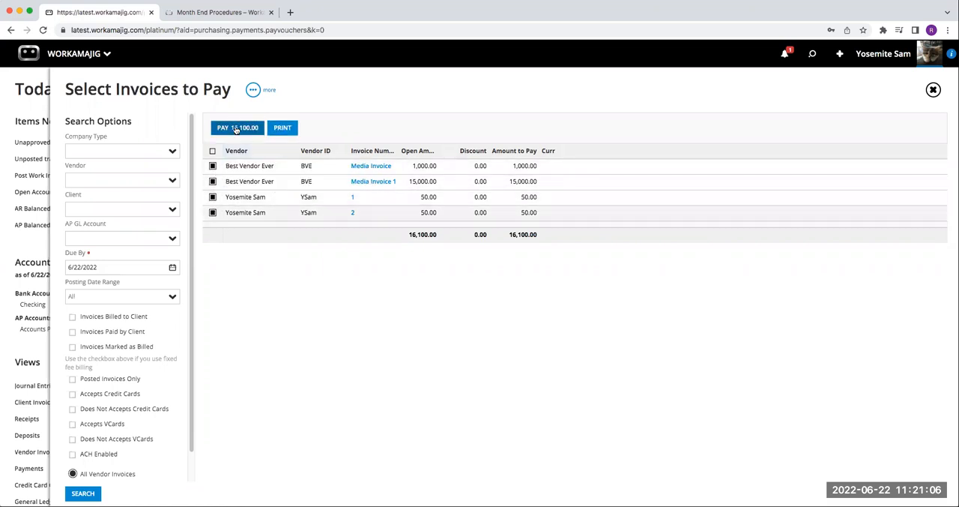
Step: Narrow the payment selection to Media Invoice and invoice 1, and look over the available search options
left_click(213, 213)
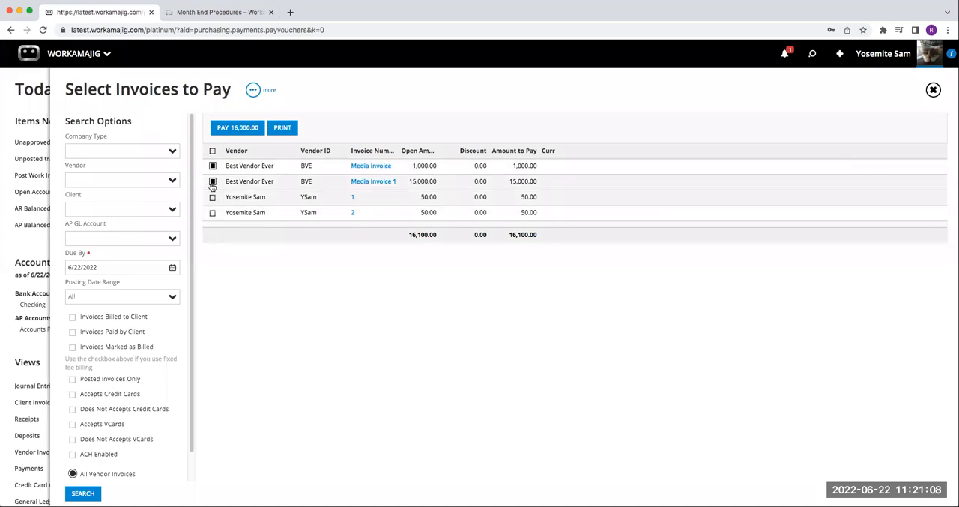
left_click(213, 181)
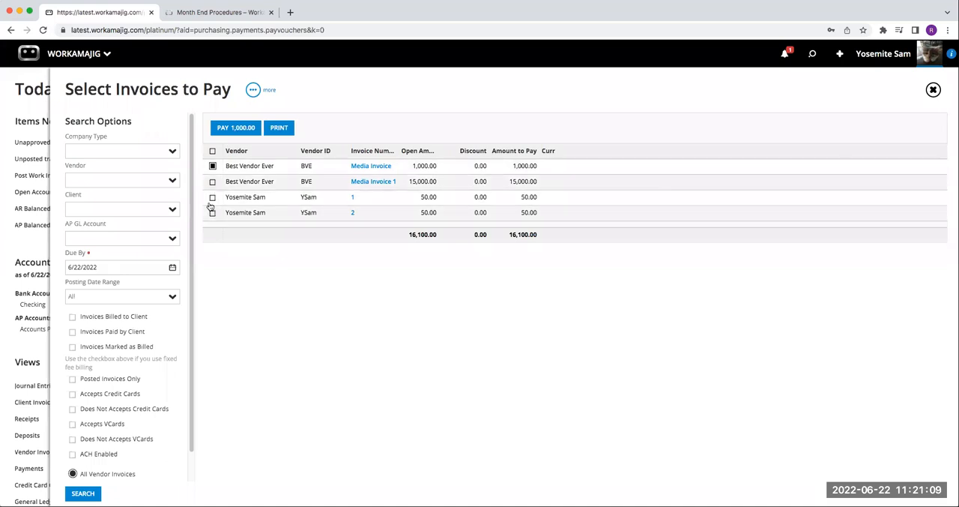
left_click(243, 129)
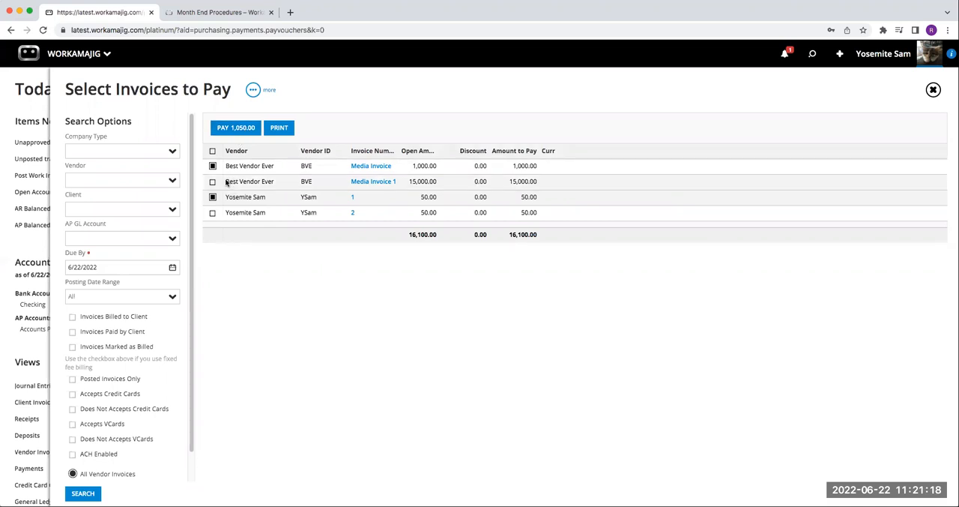
scroll(133, 201, "down", 2)
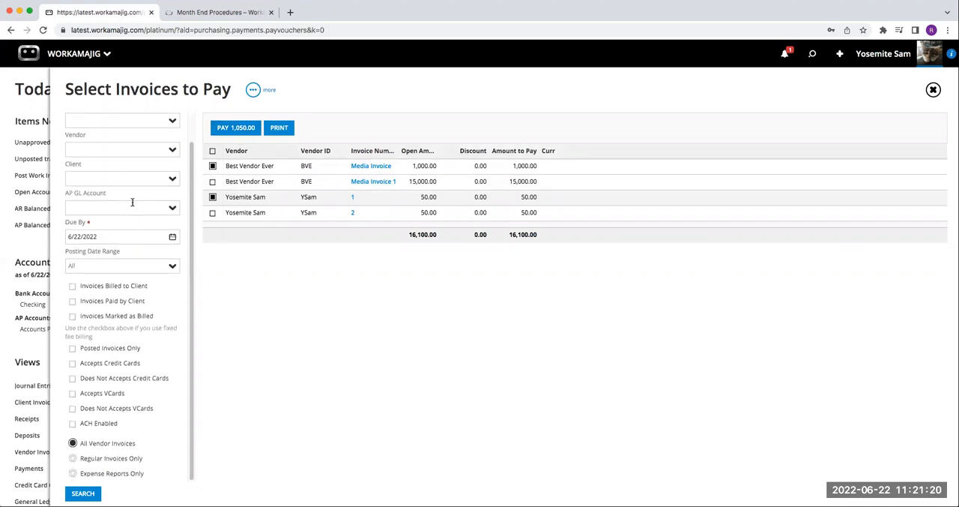
Step: Search for vendor invoices due by 6/30/2022 and select Media Invoice and invoice 1 for payment
scroll(134, 393, "up", 2)
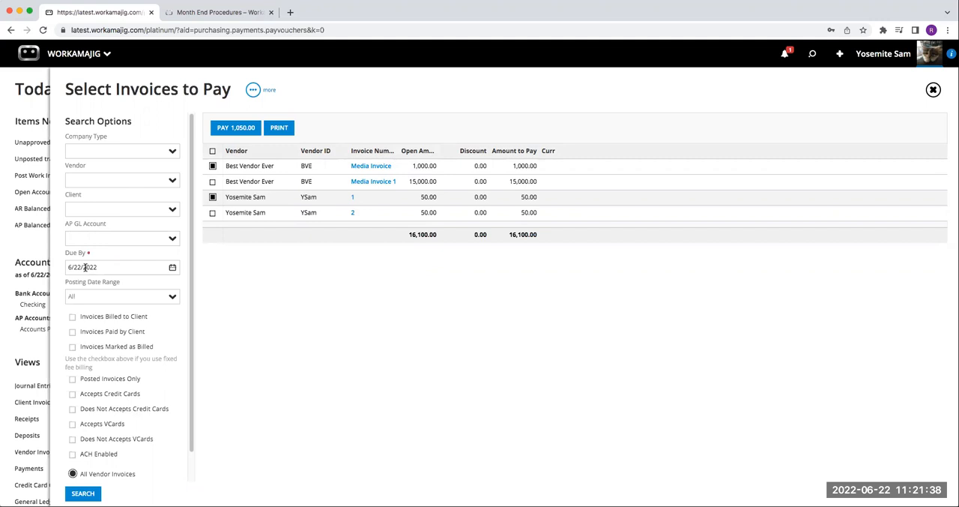
left_click(173, 267)
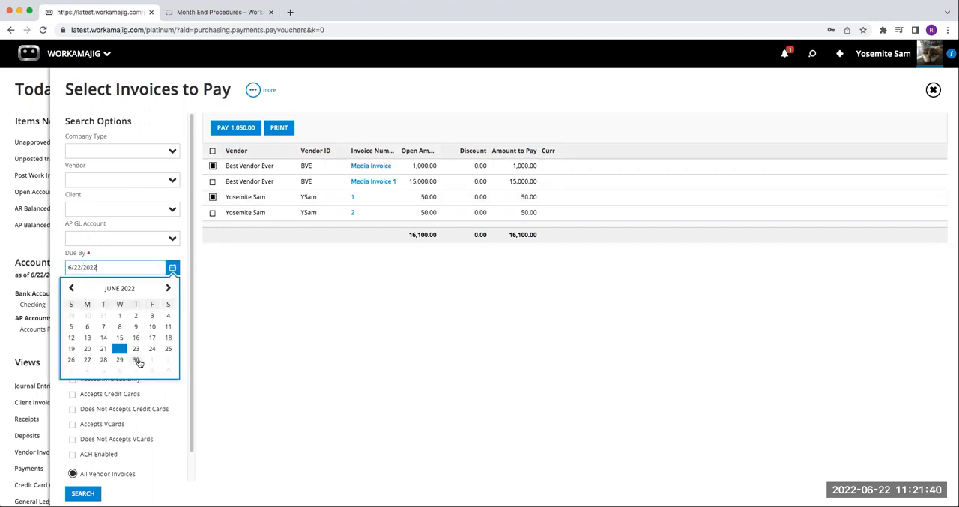
left_click(137, 361)
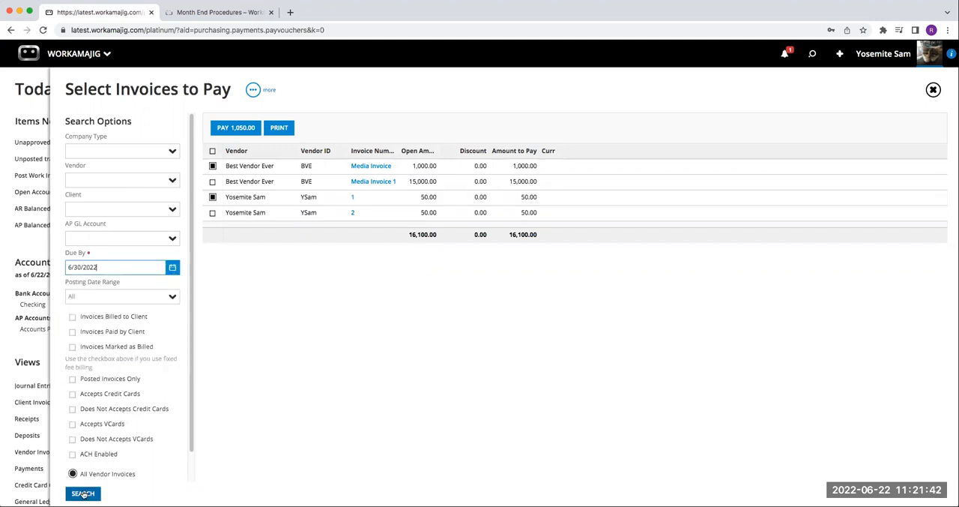
left_click(83, 493)
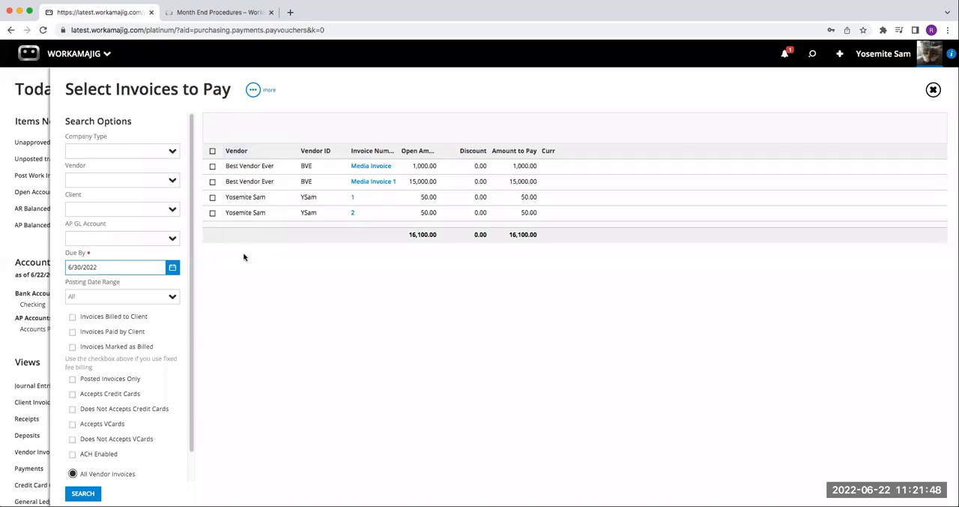
left_click(247, 166)
left_click(332, 198)
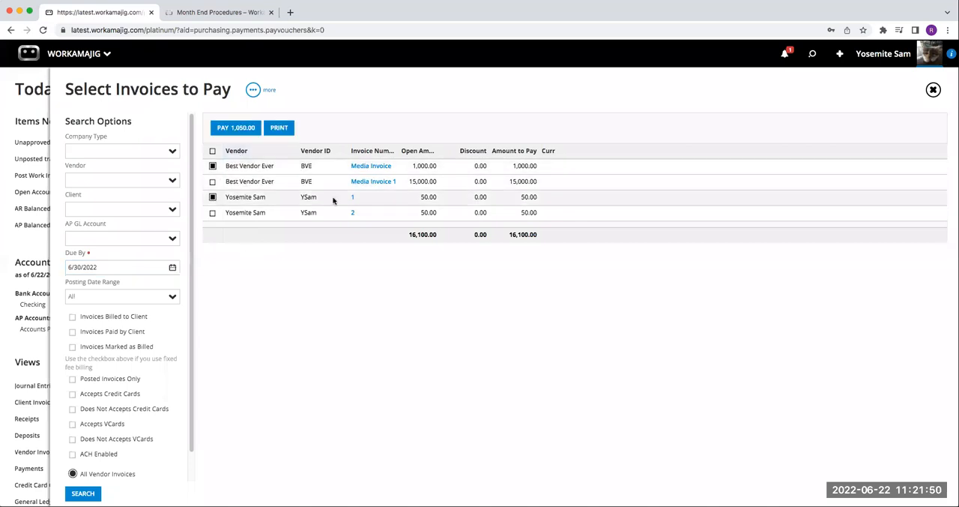
Step: Generate cash payments for the selected invoices from 1110-Checking with payment date 6/22/2022, and close Select Invoices to Pay
left_click(236, 128)
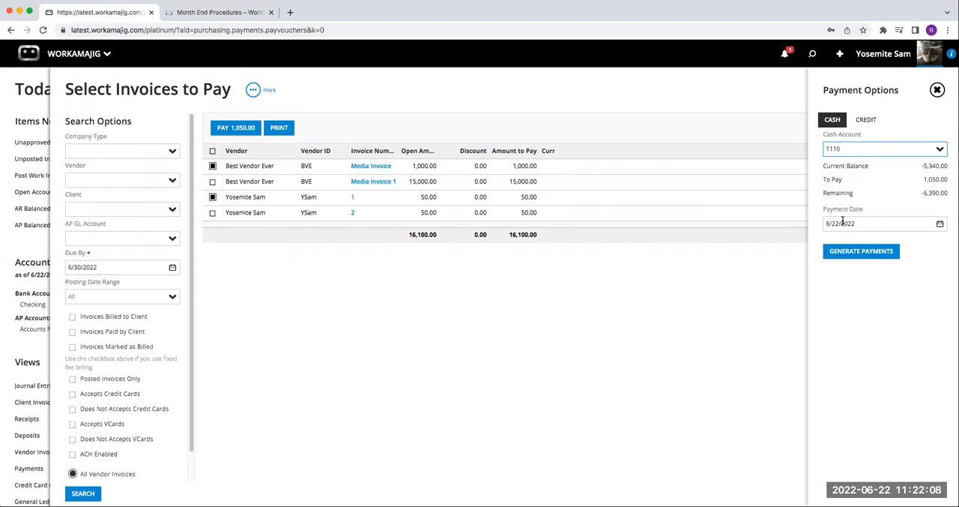
left_click(877, 122)
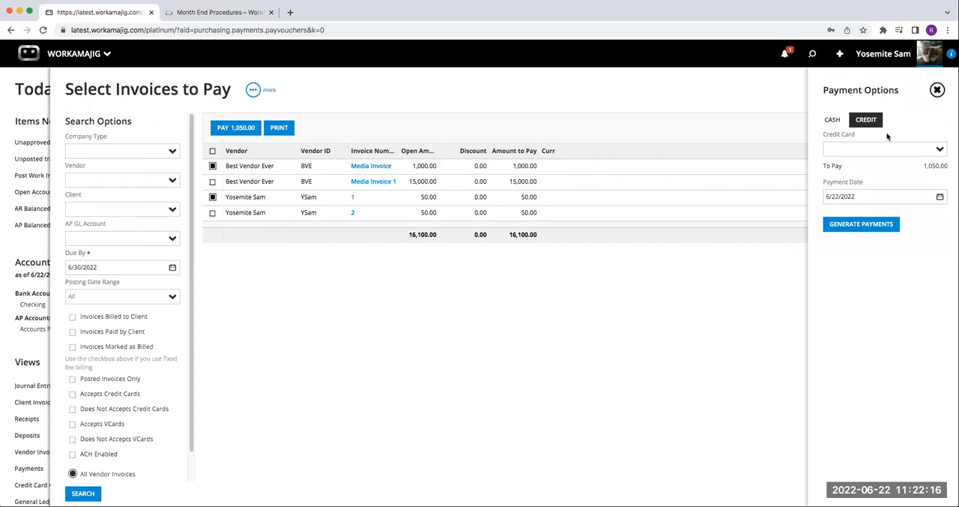
left_click(825, 124)
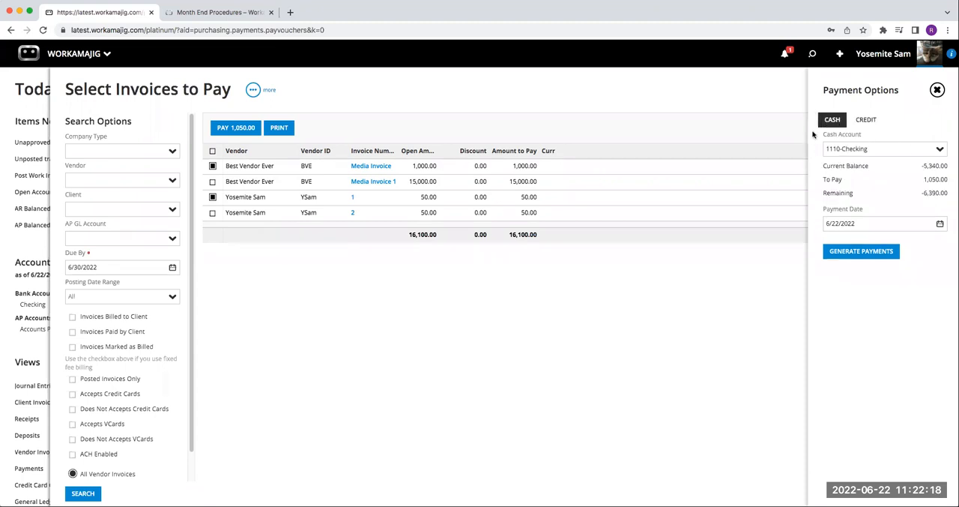
left_click(889, 252)
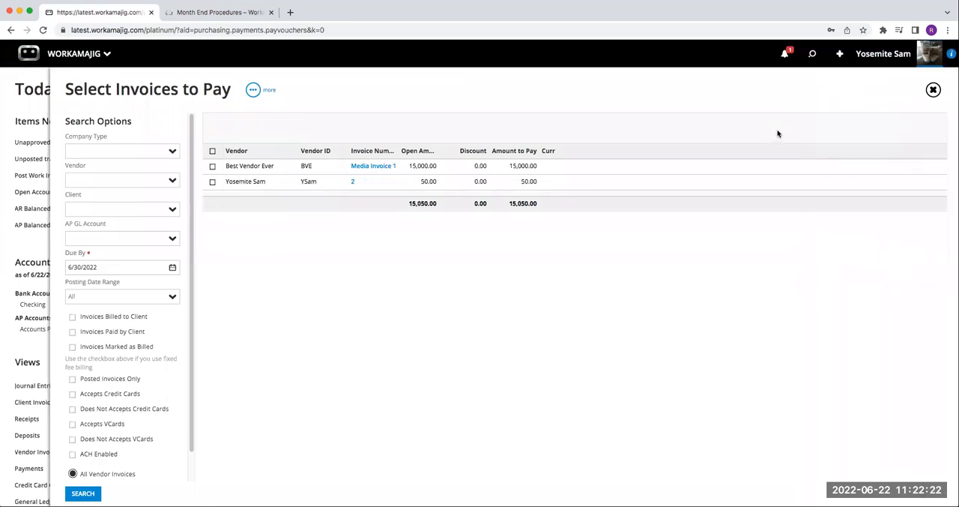
left_click(934, 90)
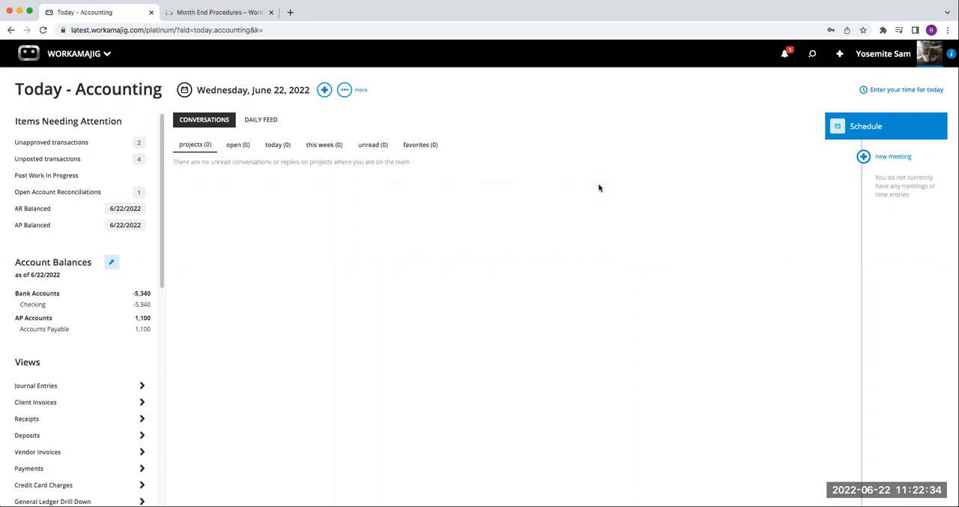
Step: Print the checks for both payments from cash account 1110 in Check - Stub - Stub format and look through the PDF
left_click(344, 89)
left_click(309, 136)
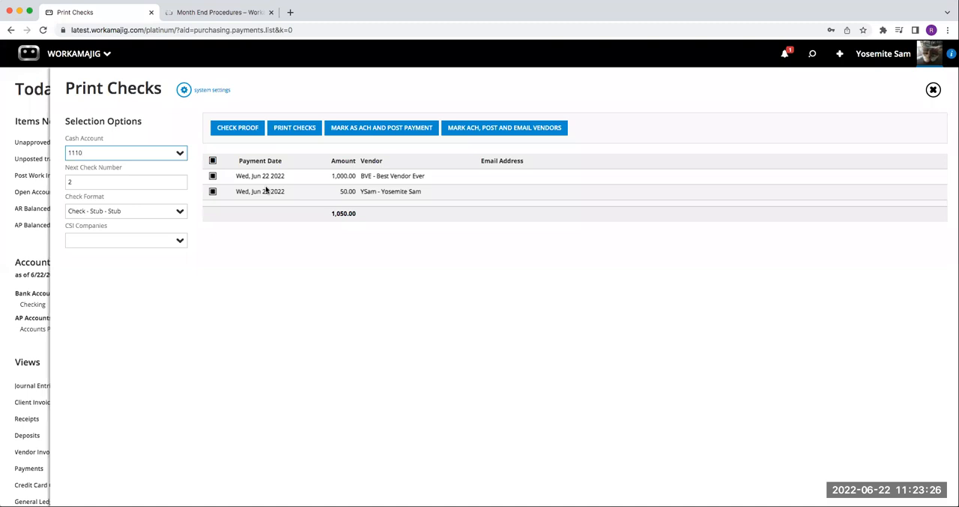
left_click(295, 131)
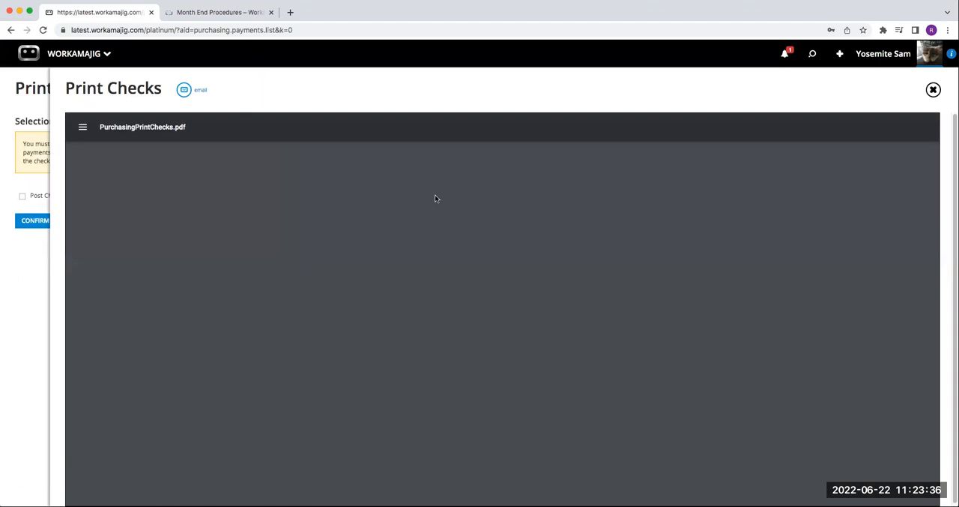
scroll(587, 284, "down", 1)
scroll(587, 284, "down", 10)
scroll(586, 284, "up", 10)
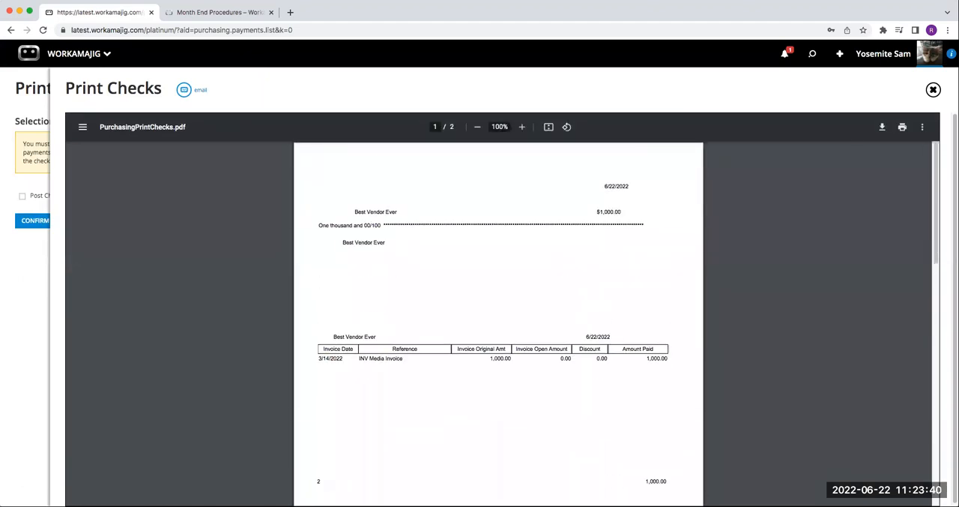
left_click(934, 90)
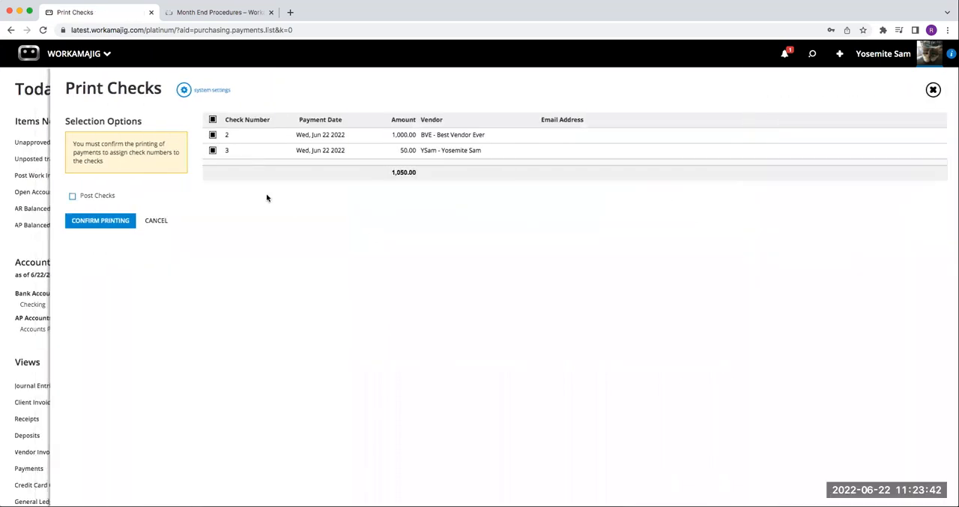
Step: Confirm the printing of only check 2 for Best Vendor Ever, leaving out check 3, and close Print Checks
left_click(213, 150)
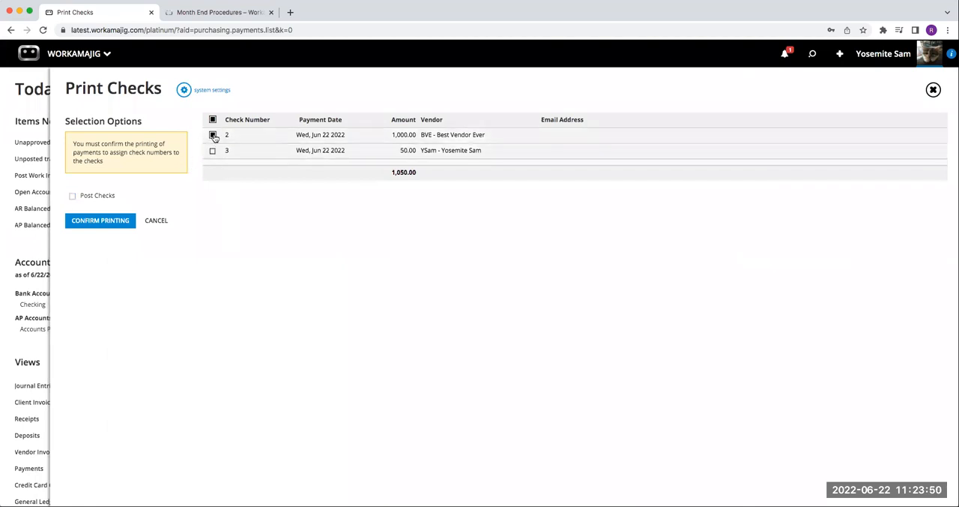
left_click(100, 221)
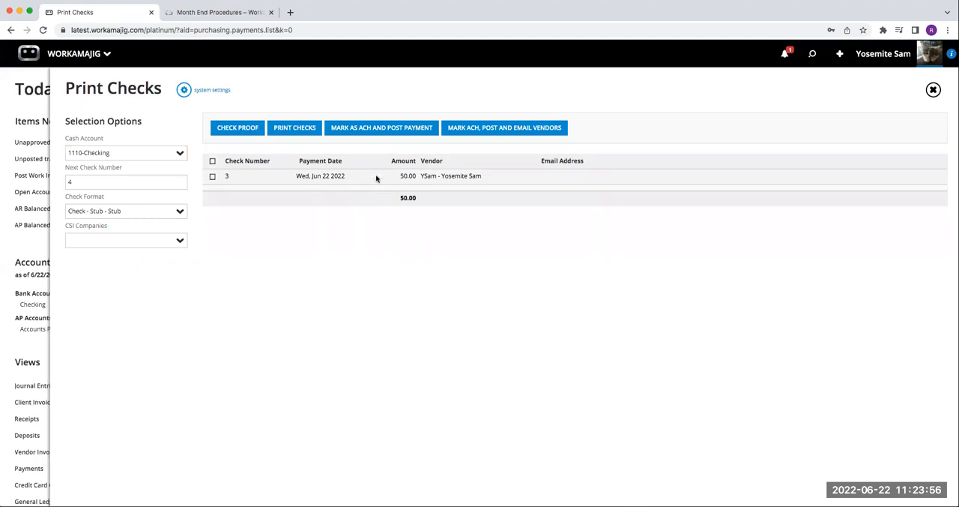
left_click(934, 90)
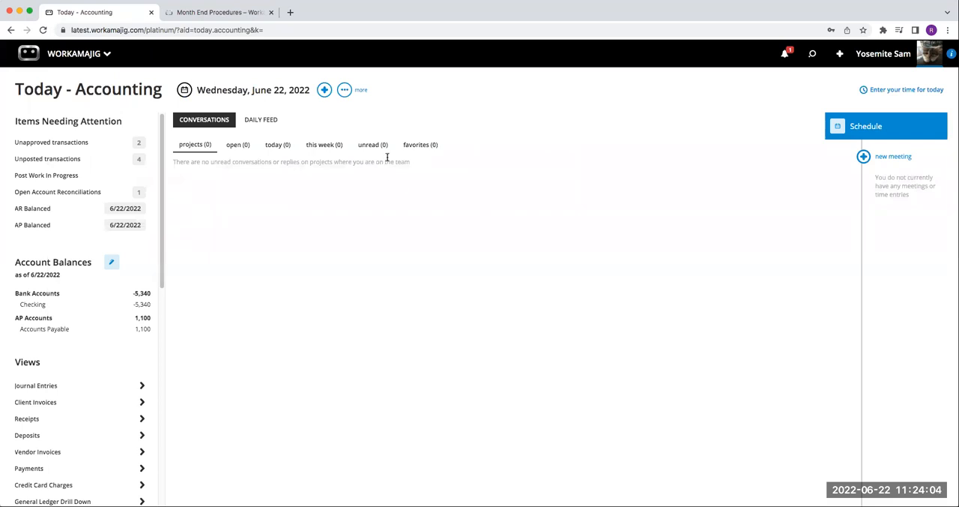
Step: Look over the transaction types that can be added from the Today - Accounting page
left_click(323, 89)
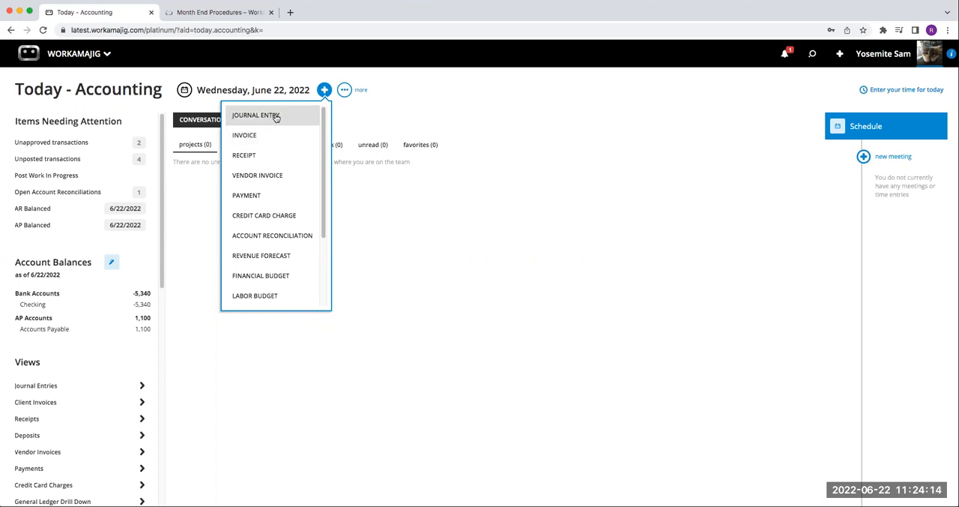
left_click(587, 185)
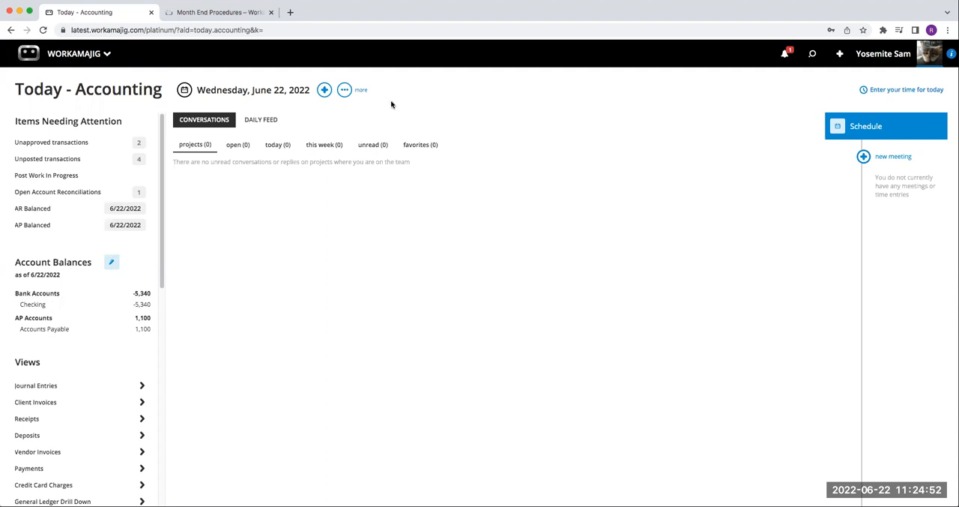
Step: Switch to the Month End Procedures support article and read its introduction and the start of the Month End Process section
left_click(260, 15)
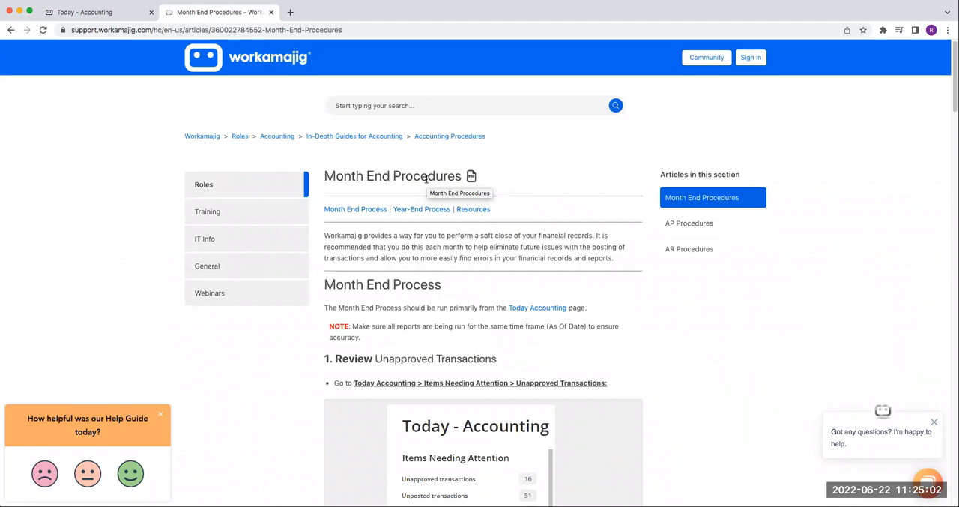
scroll(454, 255, "down", 1)
scroll(455, 255, "down", 3)
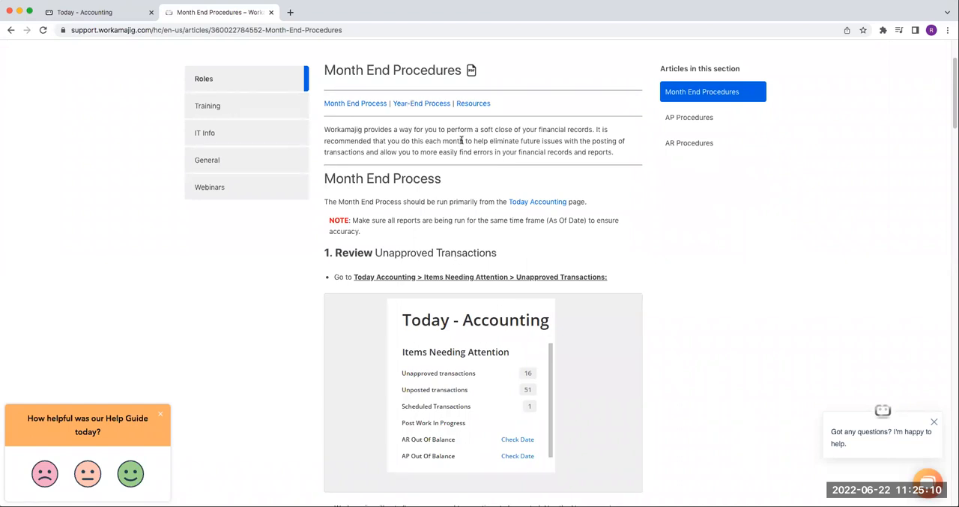
scroll(464, 147, "down", 1)
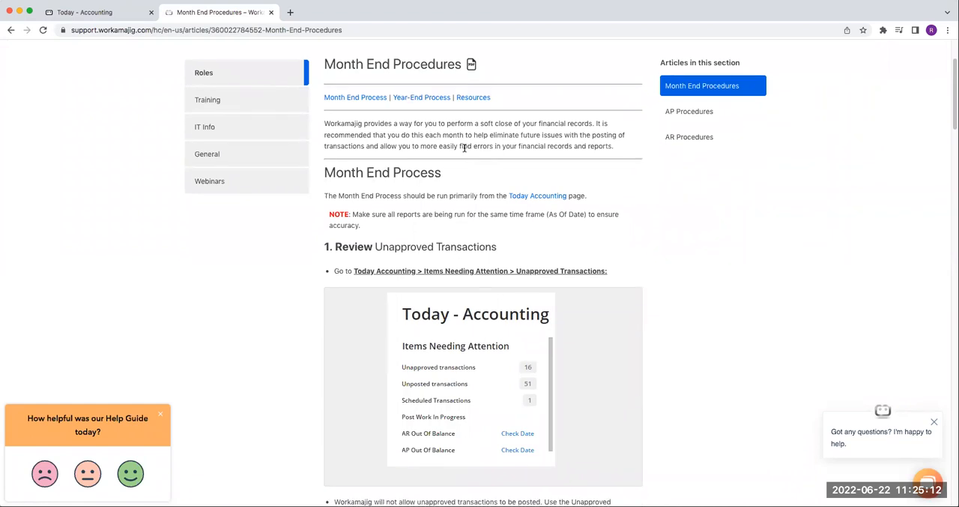
scroll(464, 148, "down", 2)
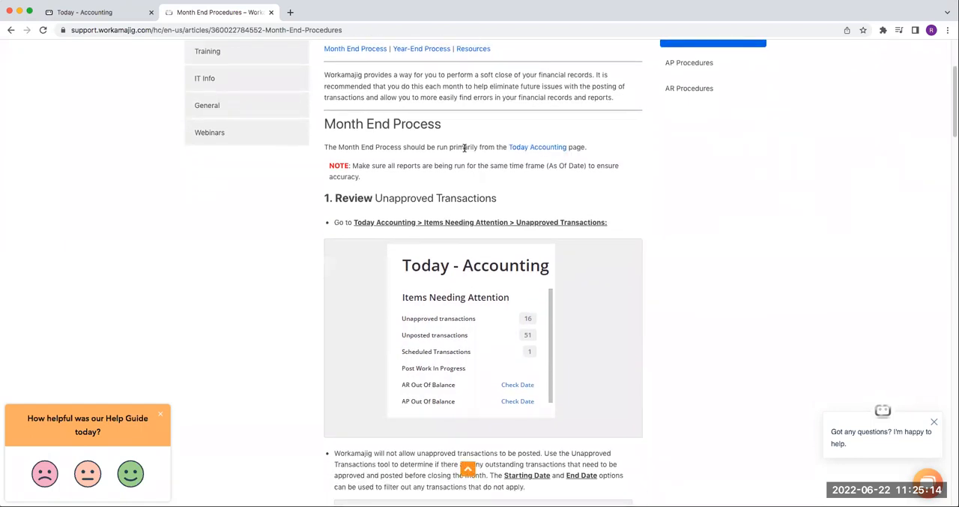
scroll(471, 156, "down", 1)
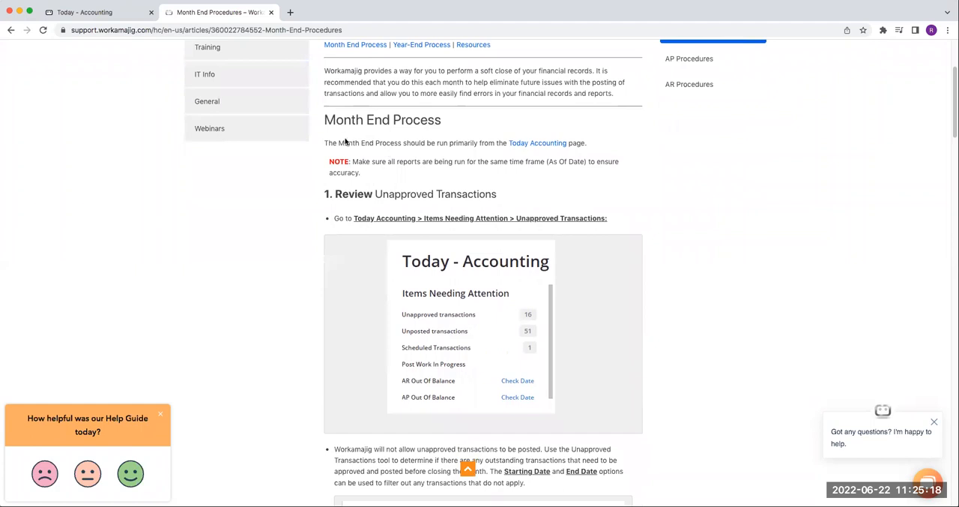
left_click_drag(325, 142, 668, 143)
left_click(667, 144)
Step: Return to Today - Accounting, open client invoice 12 from the Unapproved Transactions, and approve it
left_click(97, 12)
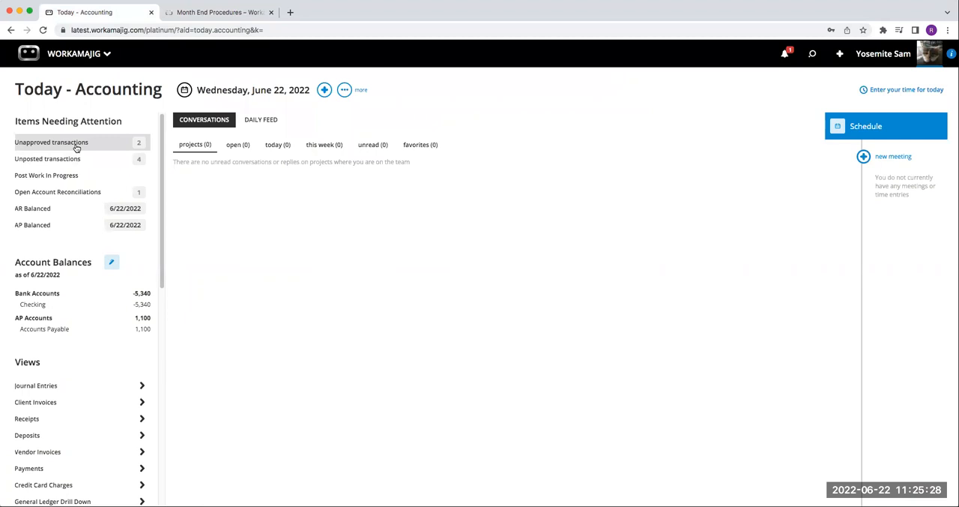
left_click(75, 142)
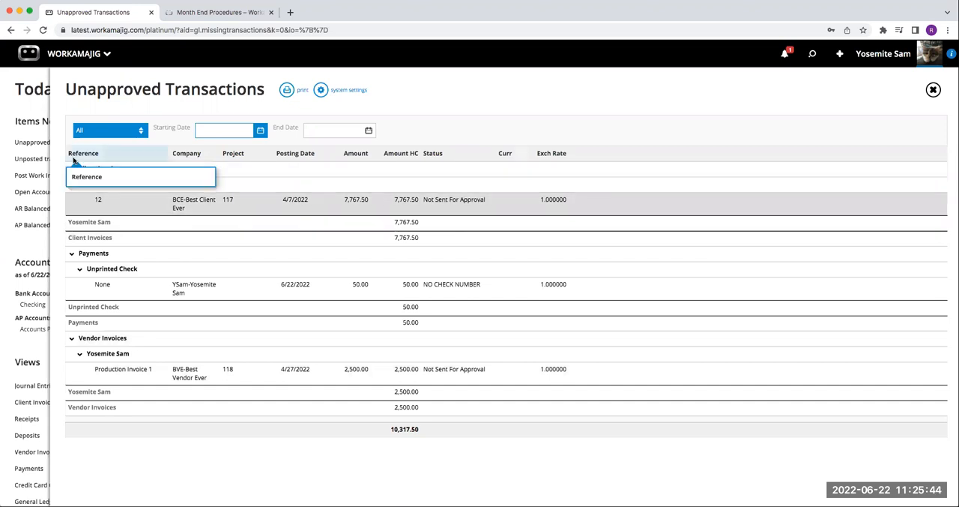
left_click(444, 209)
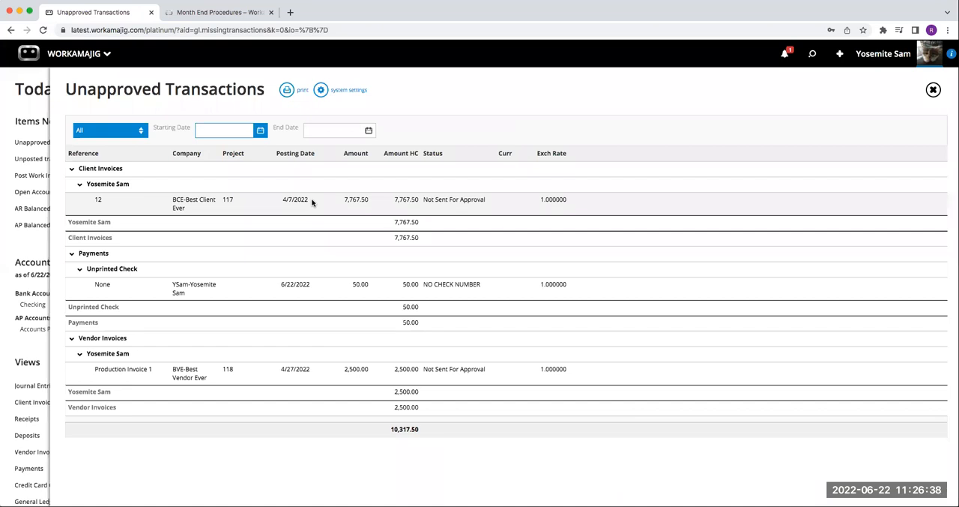
left_click(342, 208)
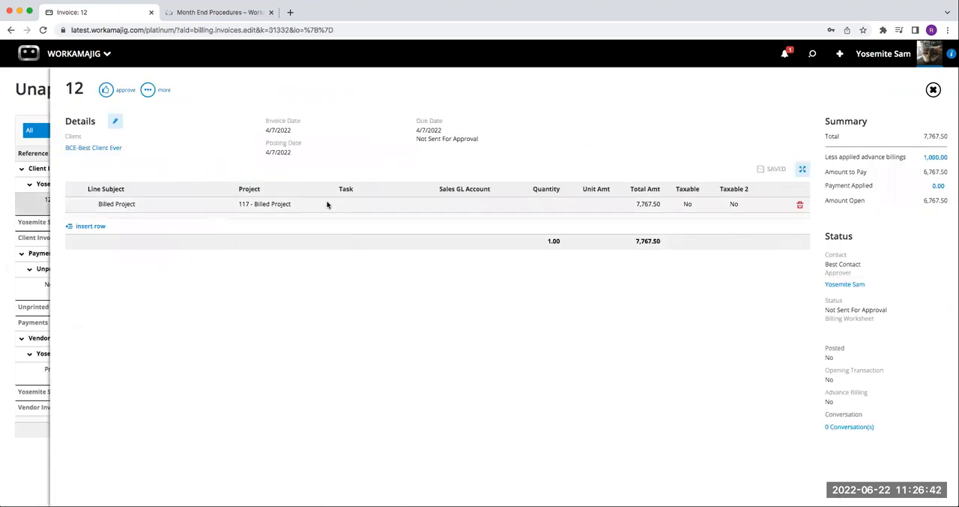
left_click(296, 203)
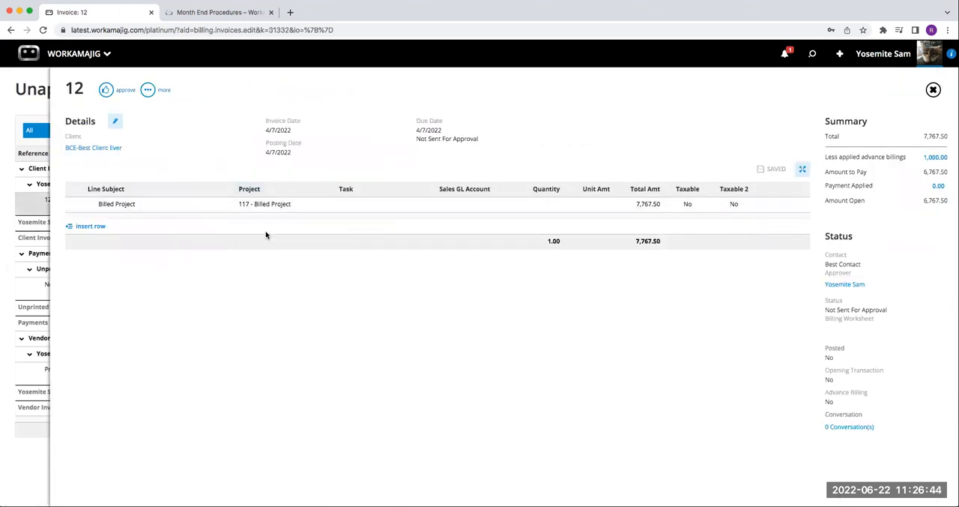
left_click(107, 91)
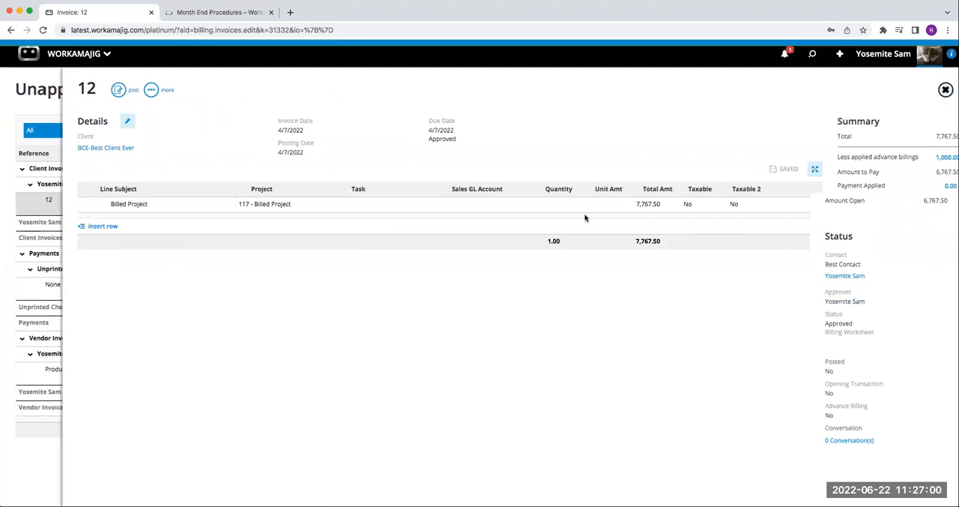
left_click(42, 289)
Step: Open vendor invoice Production Invoice 1 from the Unapproved Transactions, approve it, and close it
left_click(201, 292)
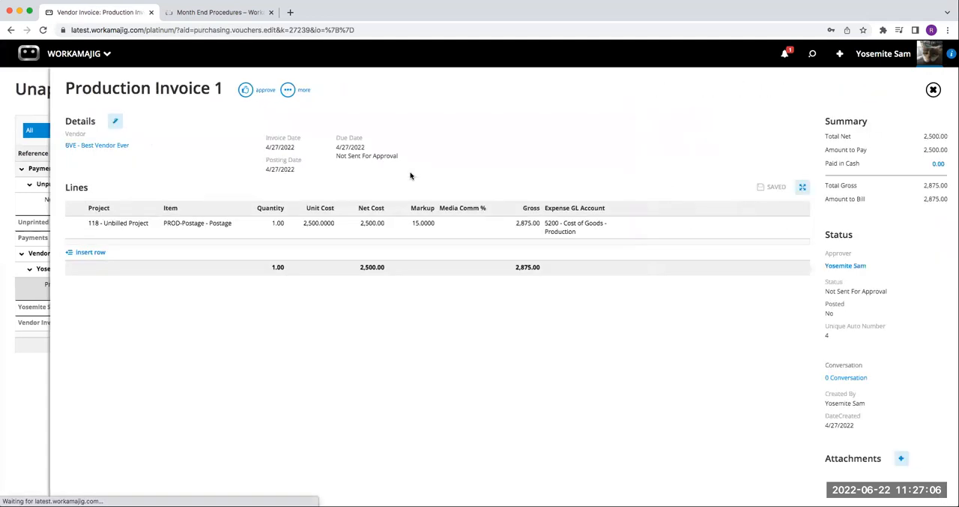
left_click(247, 89)
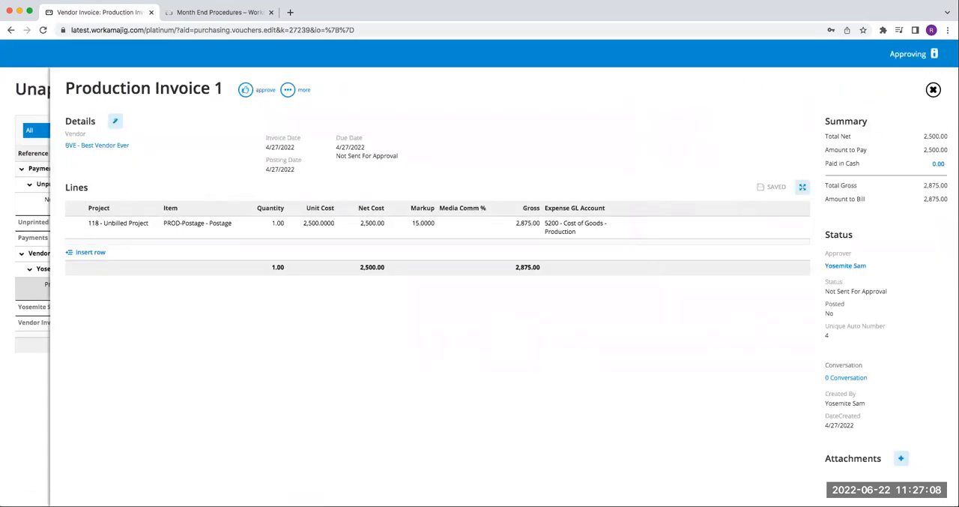
left_click(934, 90)
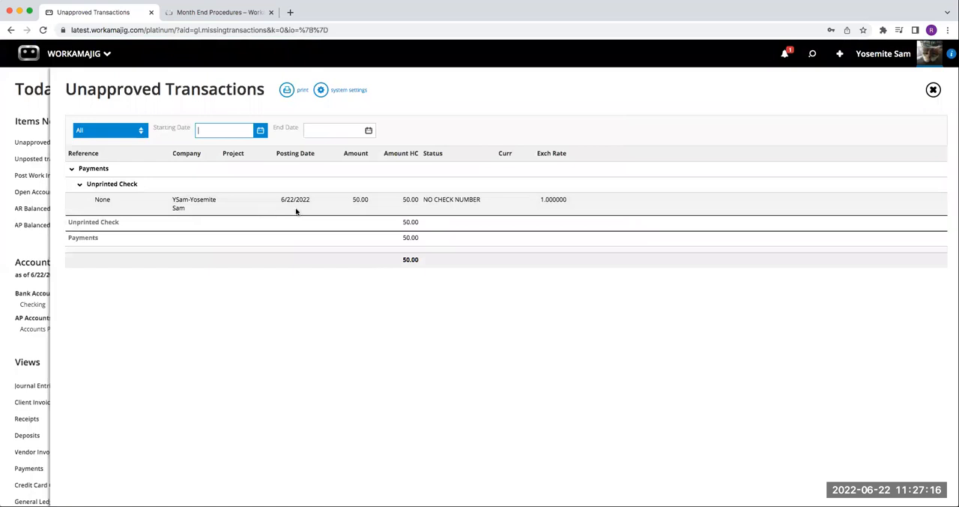
Step: Open the 50.00 unprinted check payment, set its check number to ACH1234565, save it, and close the payment and Unapproved Transactions
left_click(458, 201)
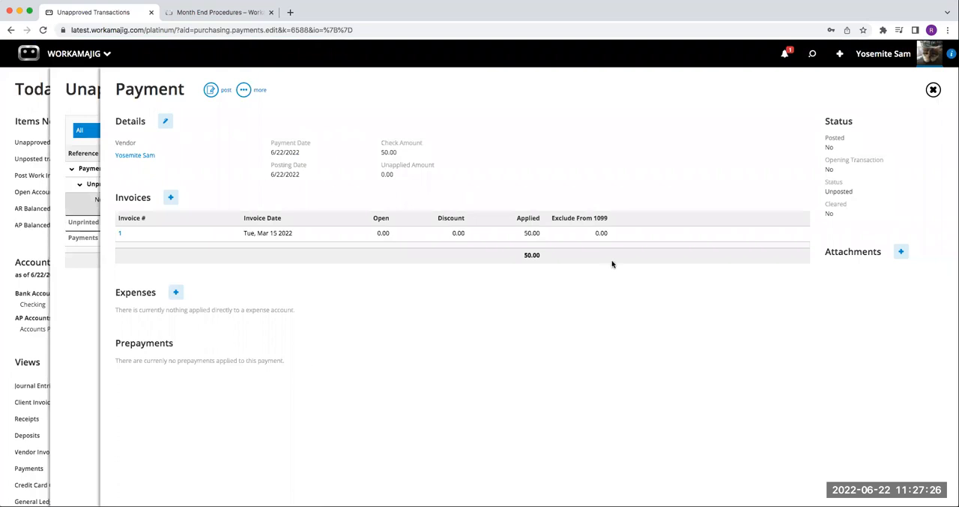
left_click(167, 123)
left_click(698, 185)
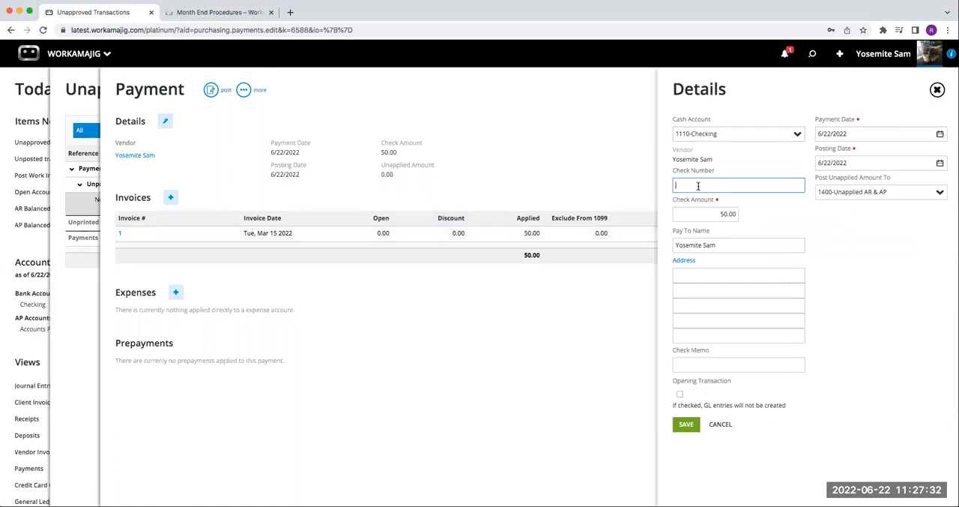
type("ACH1234565")
left_click(685, 424)
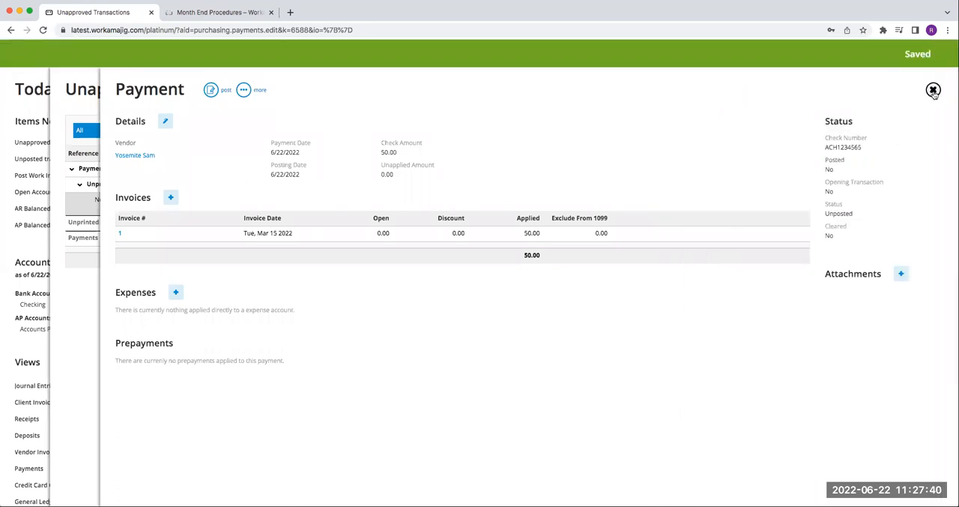
left_click(933, 90)
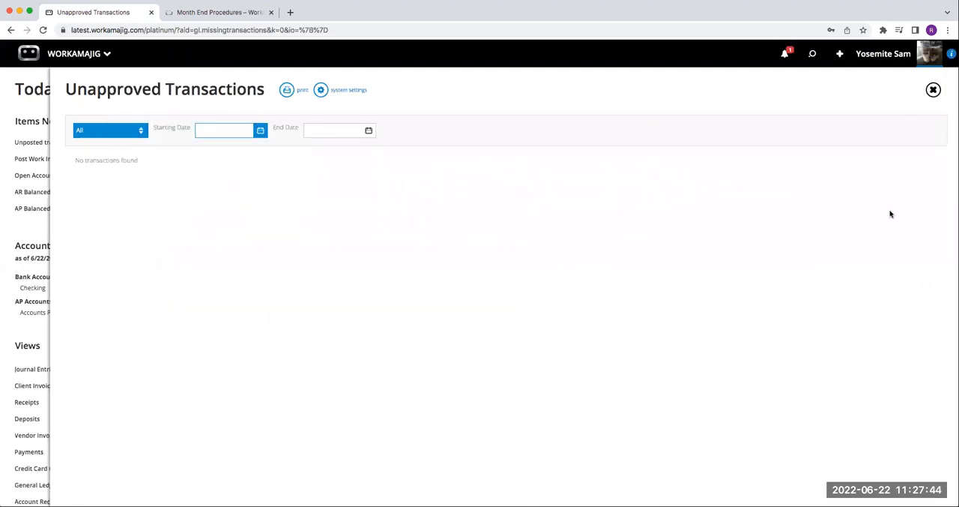
left_click(933, 90)
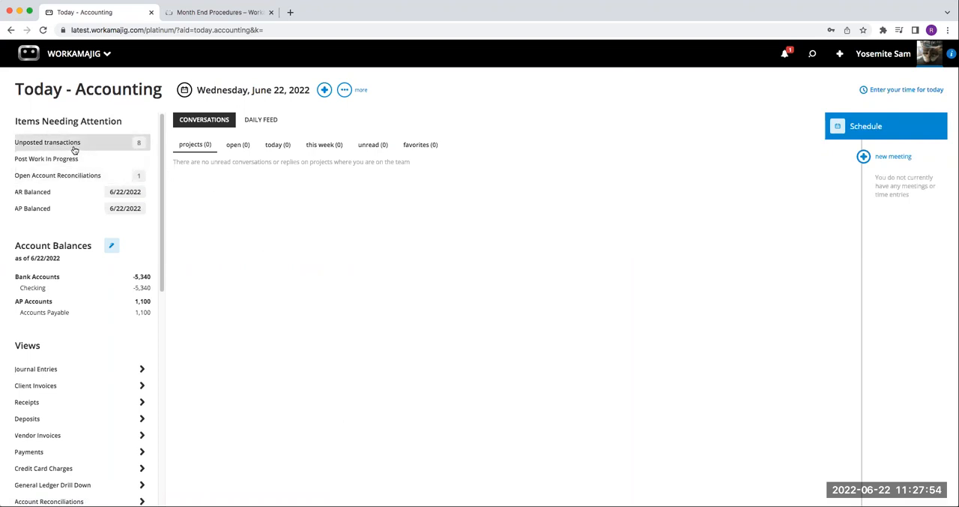
Step: Switch to the Month End Procedures article and read the section on posting all transactions
left_click(241, 13)
scroll(464, 286, "down", 5)
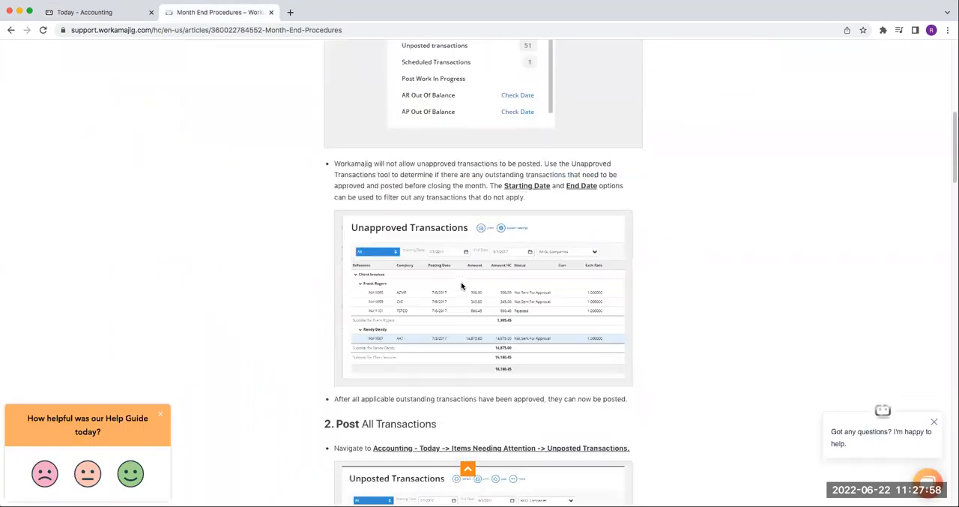
scroll(462, 286, "down", 4)
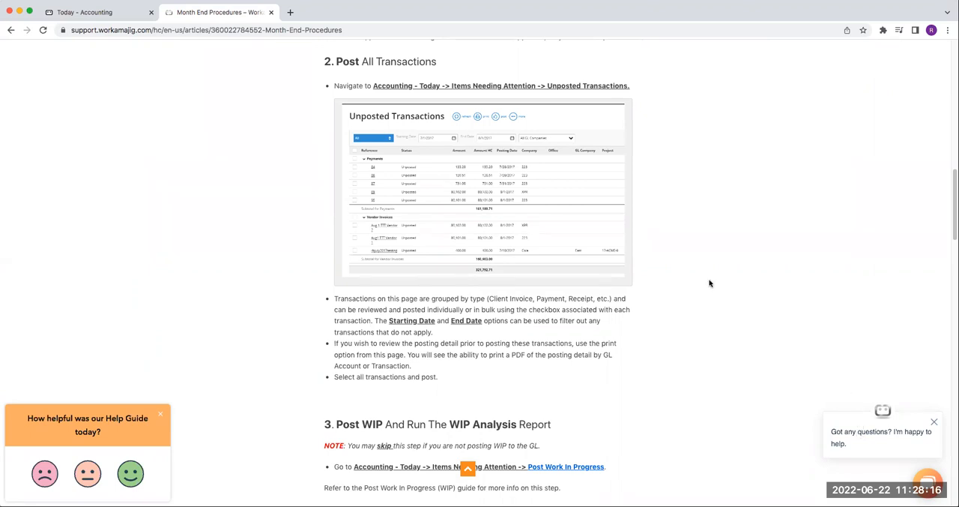
left_click(124, 16)
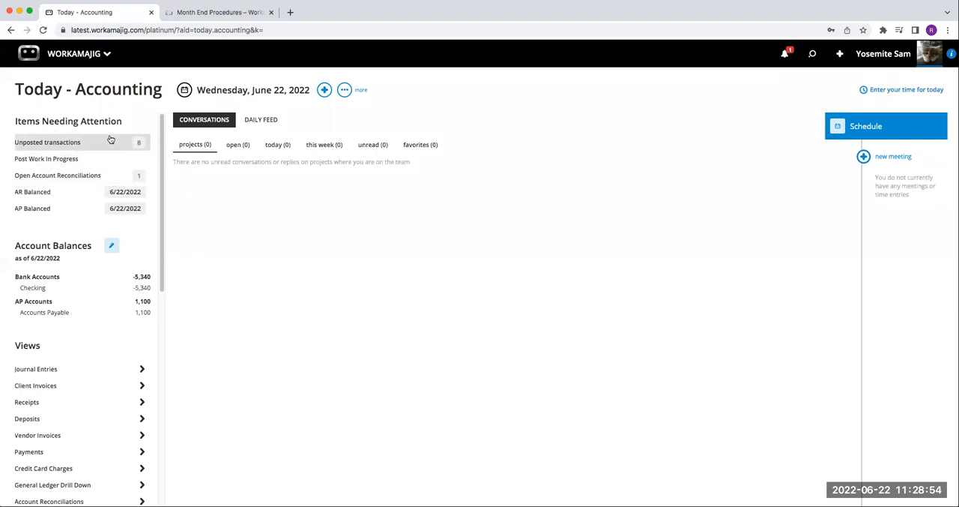
left_click(252, 13)
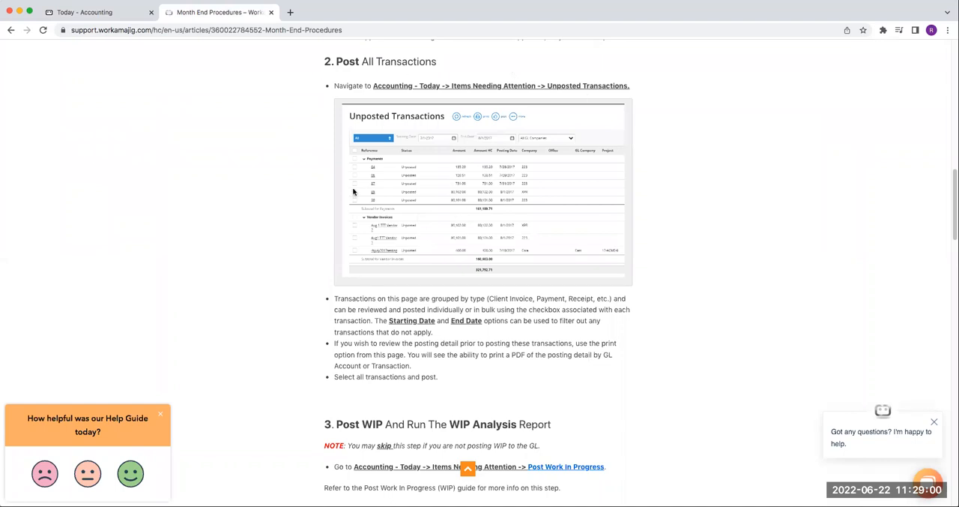
Step: Return to Today - Accounting, open Unposted Transactions, and look over the full list grouped by transaction type
left_click(134, 15)
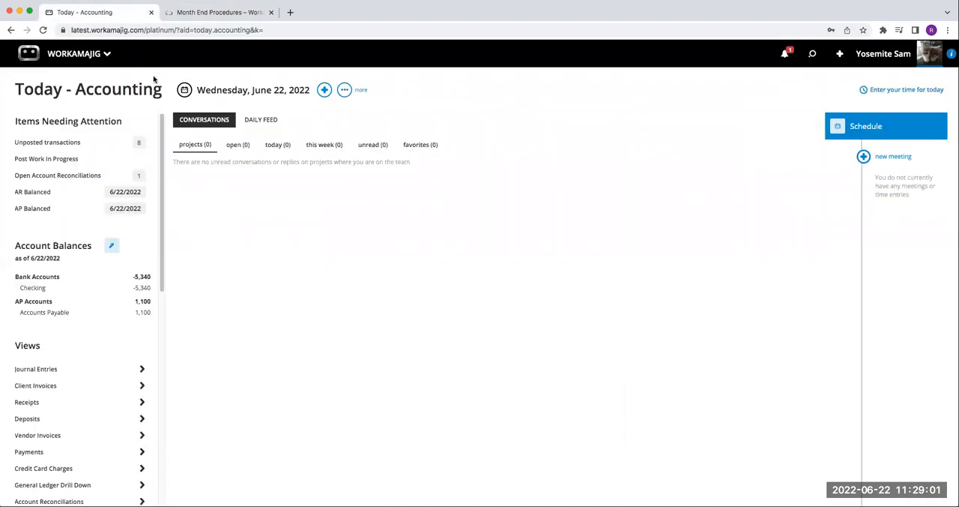
left_click(82, 144)
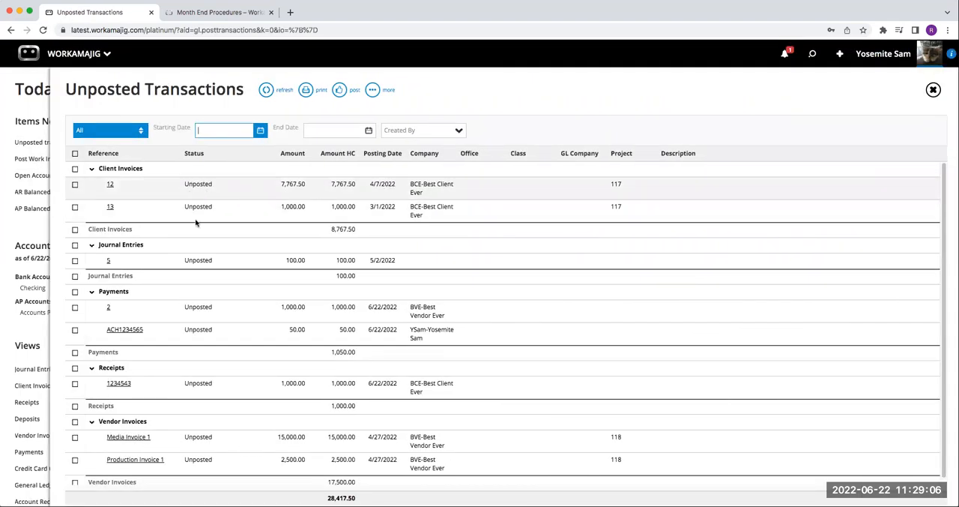
scroll(196, 226, "down", 1)
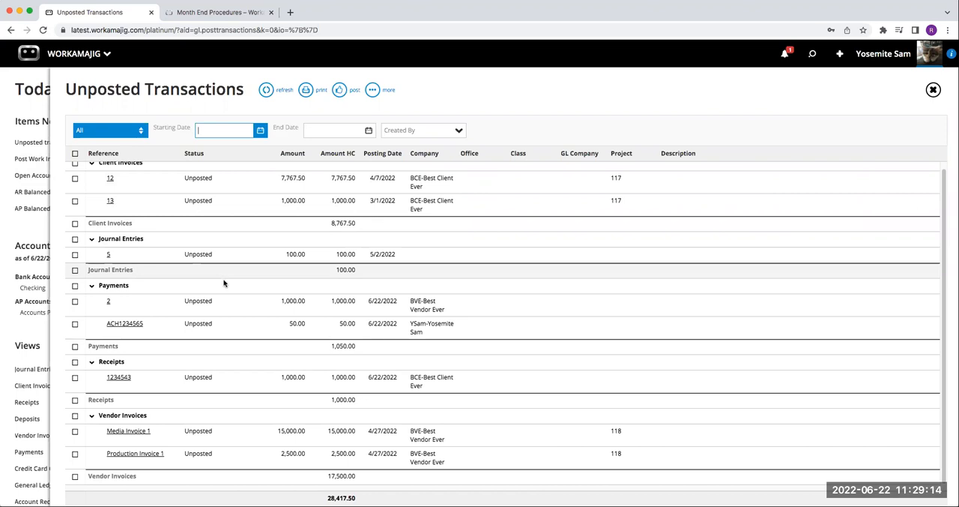
scroll(223, 284, "up", 1)
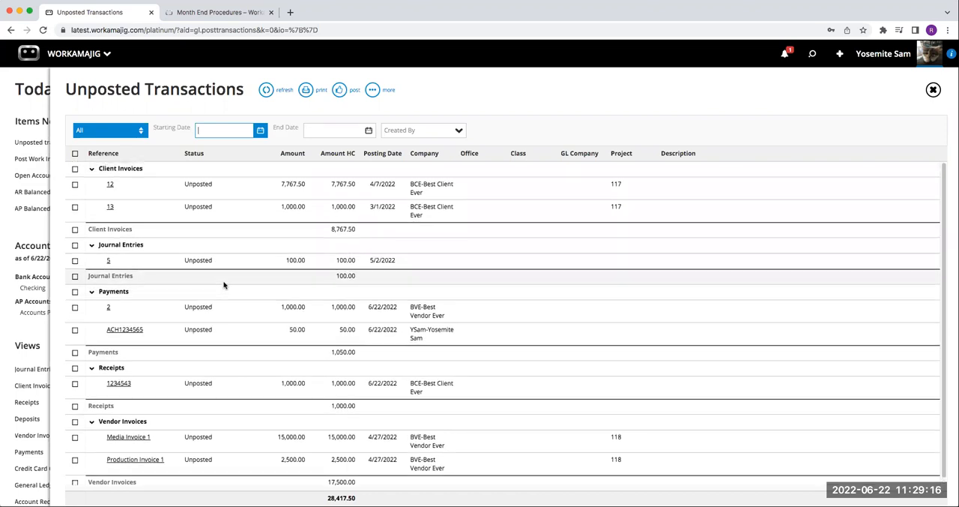
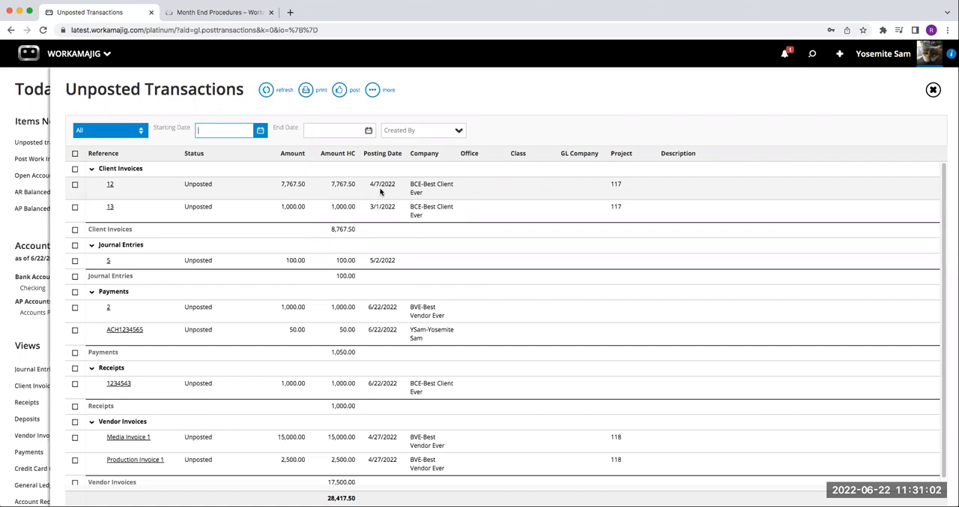
Step: Open client invoice 12 from Unposted Transactions, look over its details, and close it
left_click(380, 192)
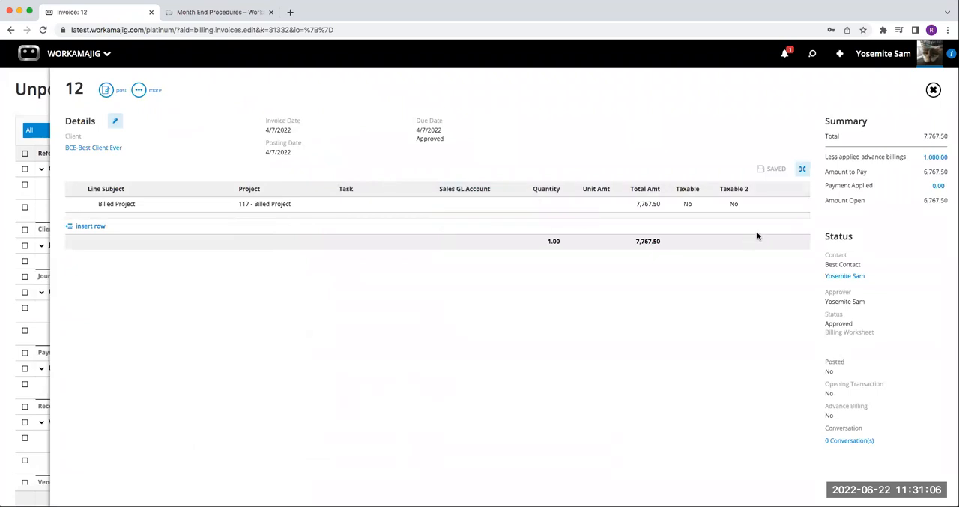
left_click(934, 89)
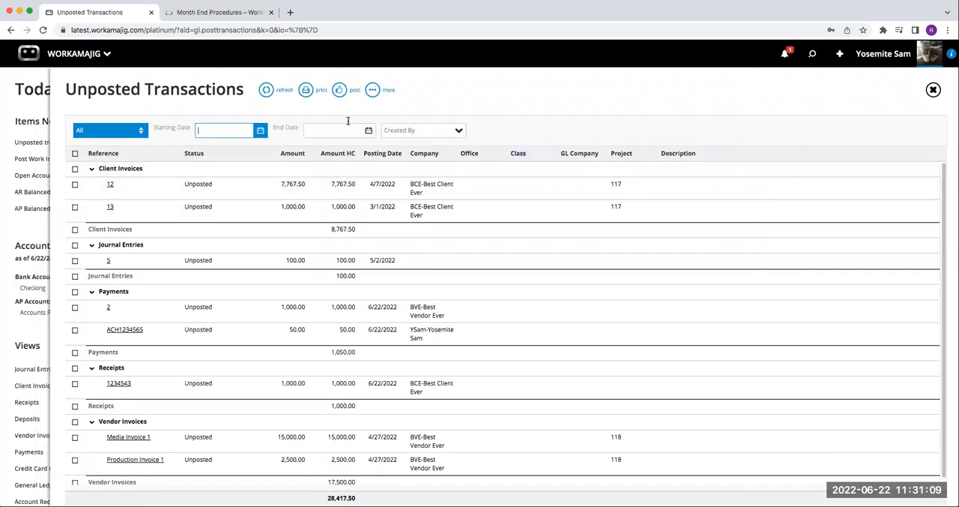
Step: Select all unposted transactions, try to print the Preposting by Account report, and close Unposted Transactions
left_click(306, 90)
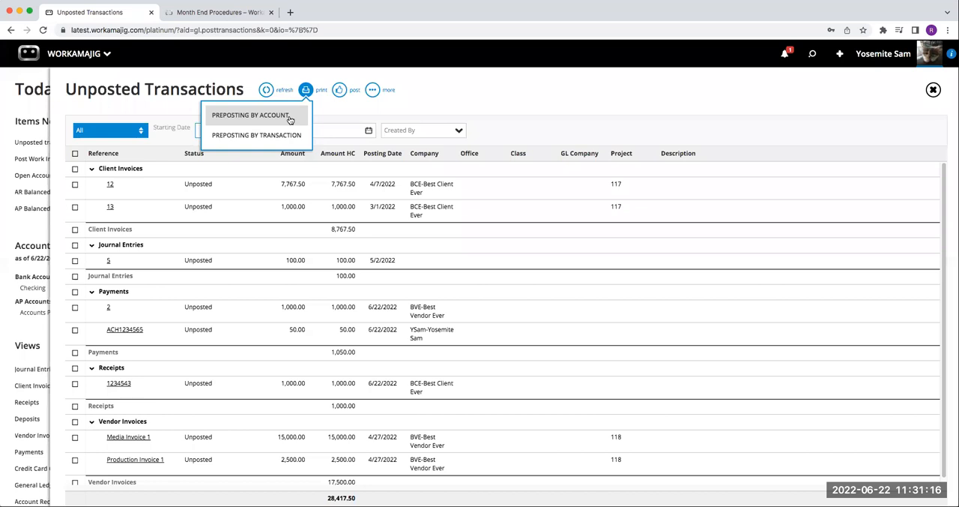
left_click(290, 119)
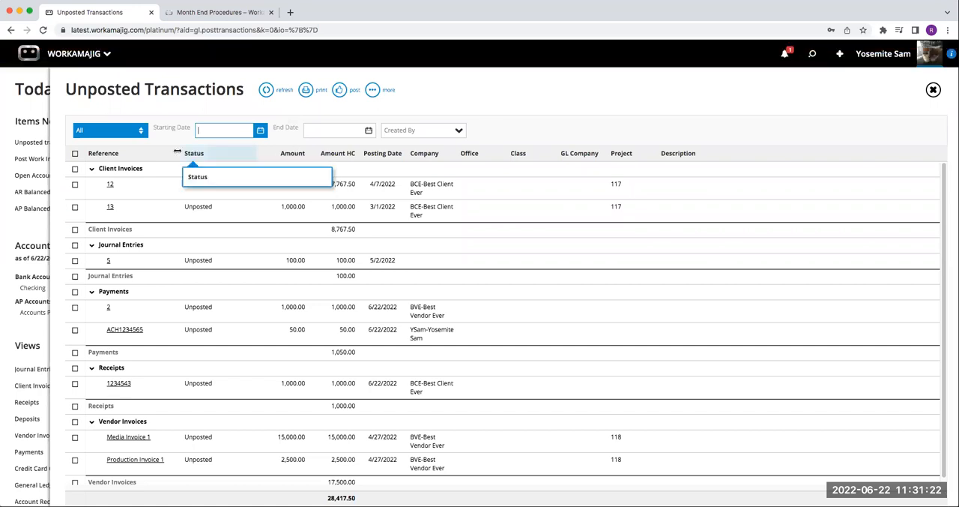
left_click(75, 153)
left_click(305, 89)
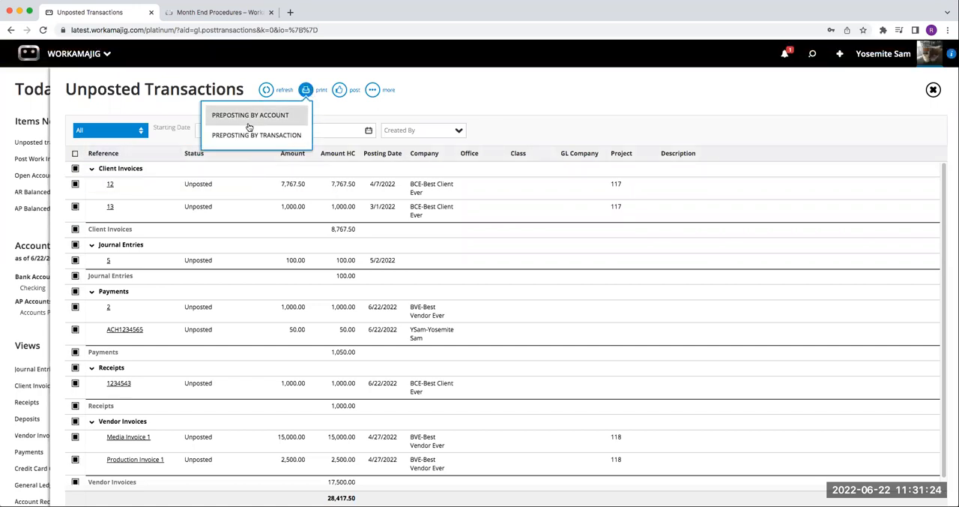
left_click(267, 122)
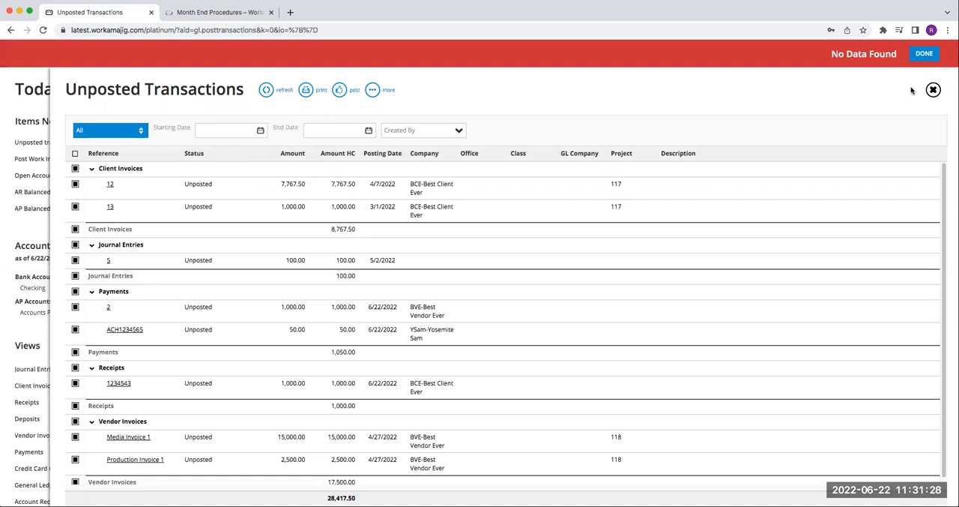
left_click(925, 53)
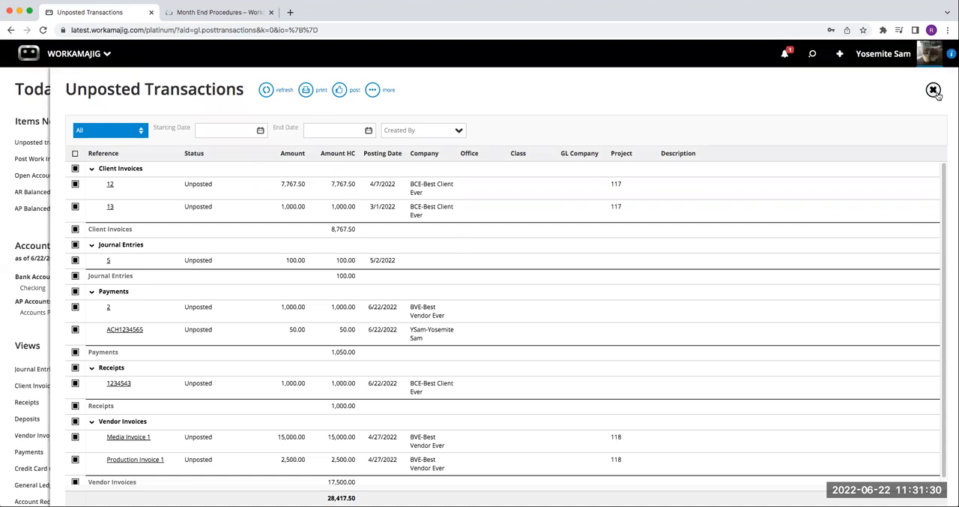
left_click(934, 90)
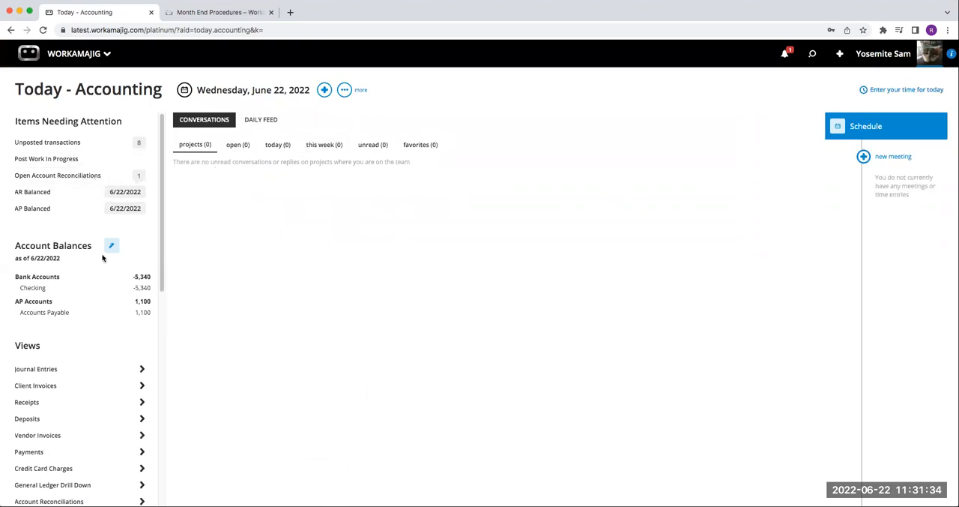
Step: Reopen Unposted Transactions, set the end date filter to 6/22/2022, and print the Preposting by Transaction report
left_click(89, 146)
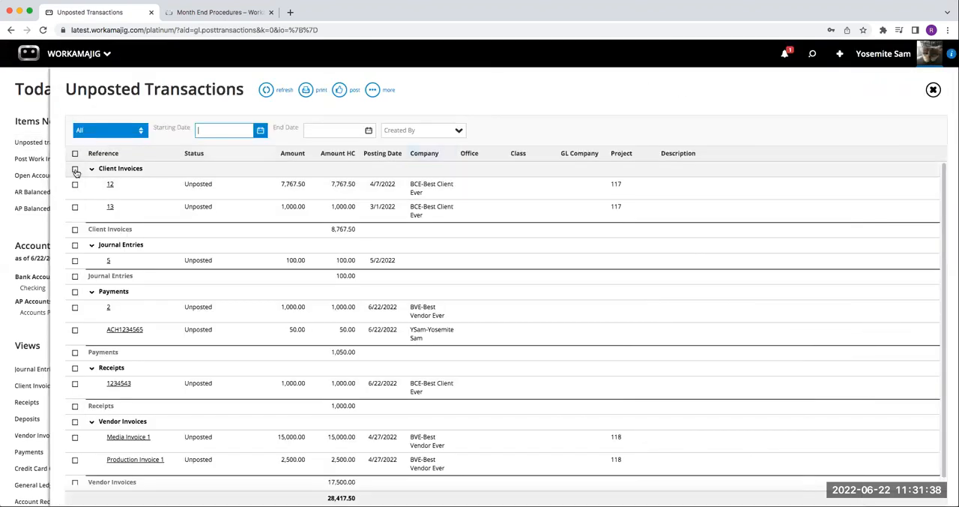
left_click(369, 132)
left_click(316, 212)
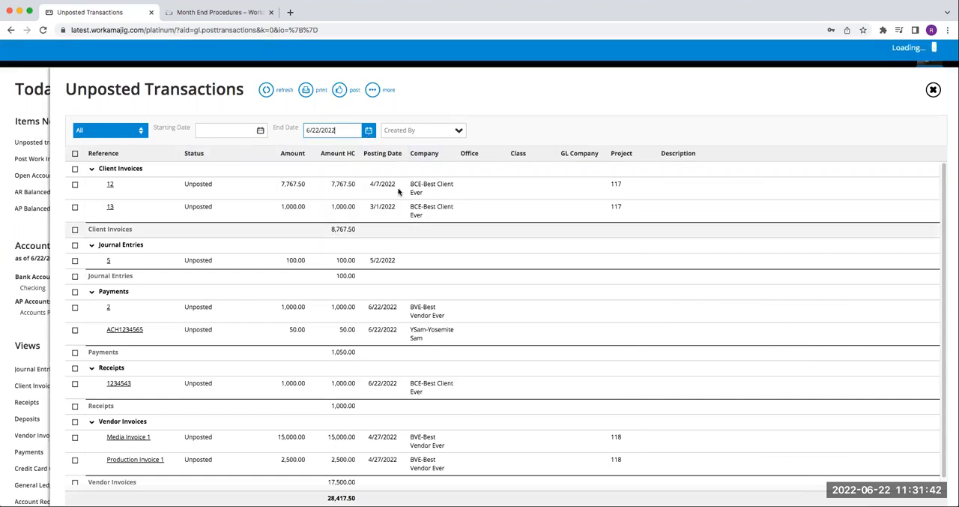
left_click(306, 90)
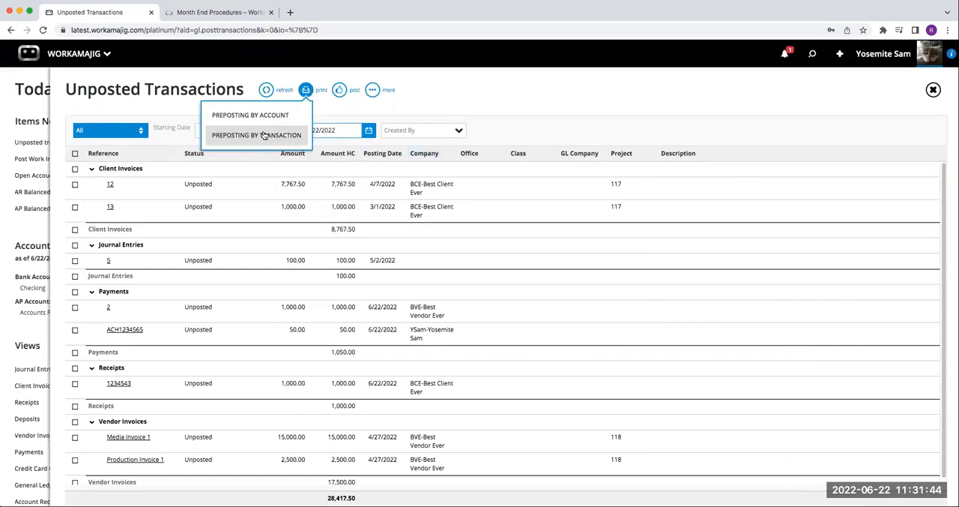
left_click(270, 134)
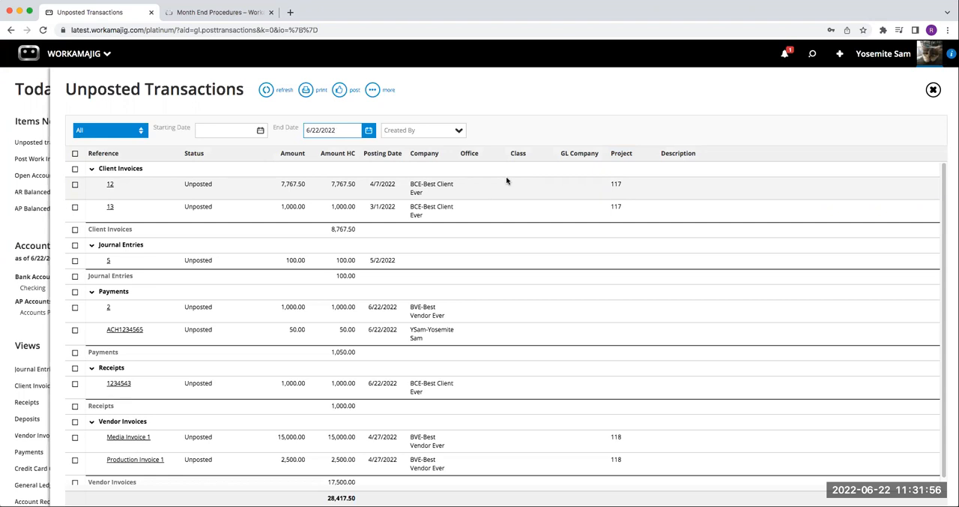
Step: Select every transaction in the Unposted Transactions list, post them all, and close the page
left_click(305, 89)
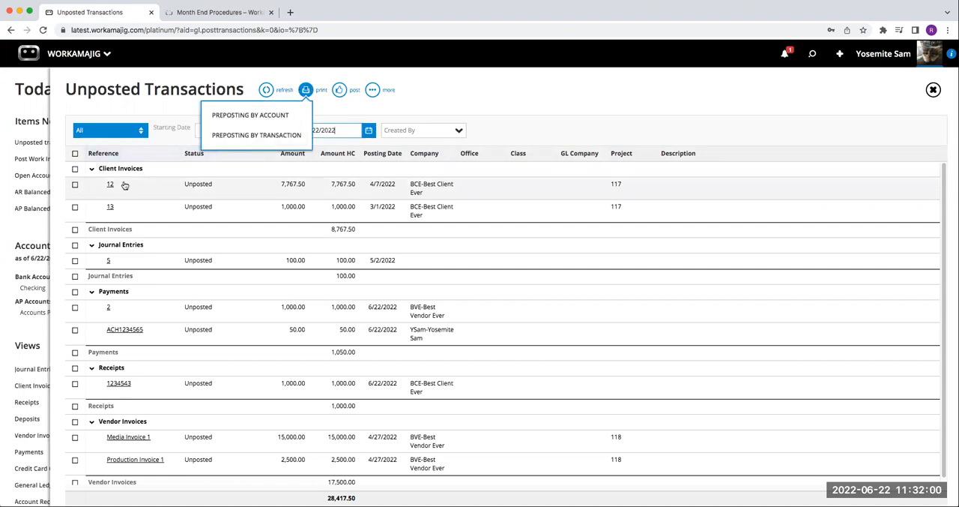
left_click(76, 155)
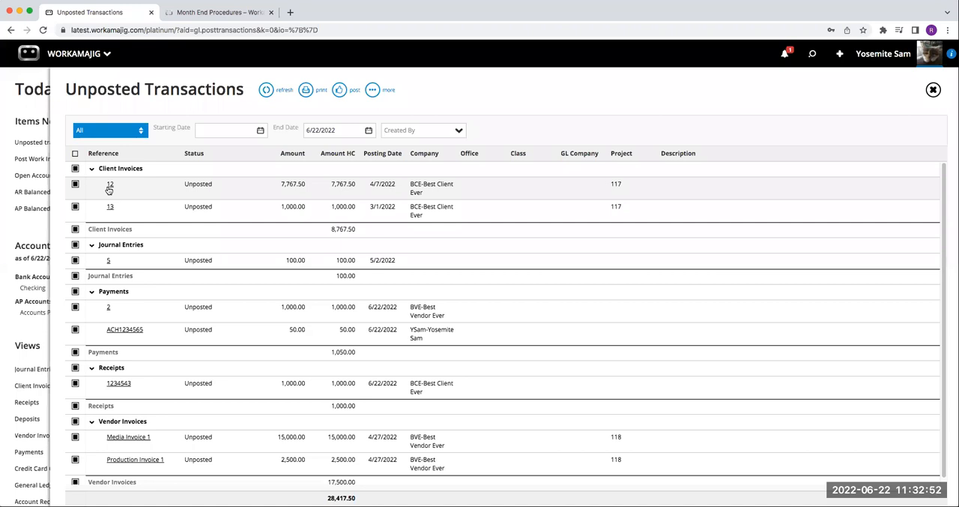
left_click(75, 168)
left_click(75, 154)
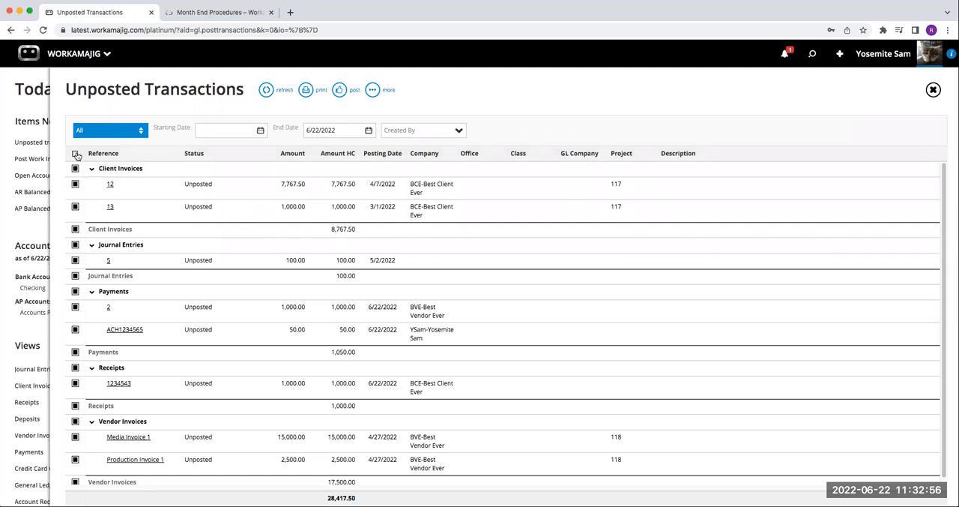
left_click(76, 154)
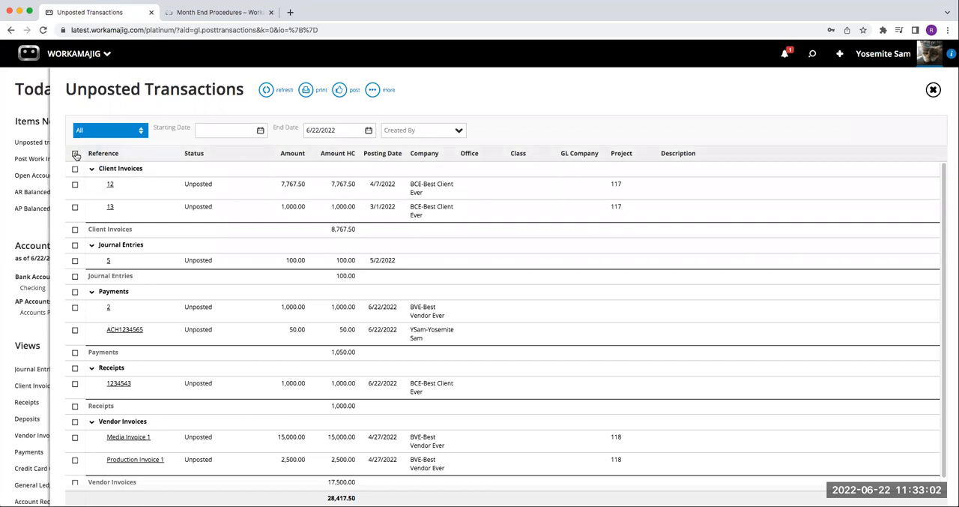
left_click(75, 155)
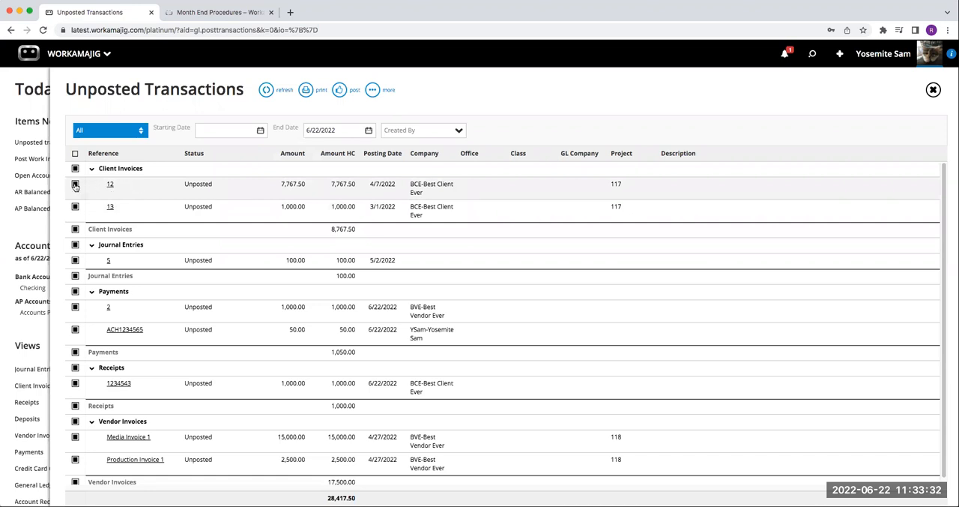
left_click(350, 91)
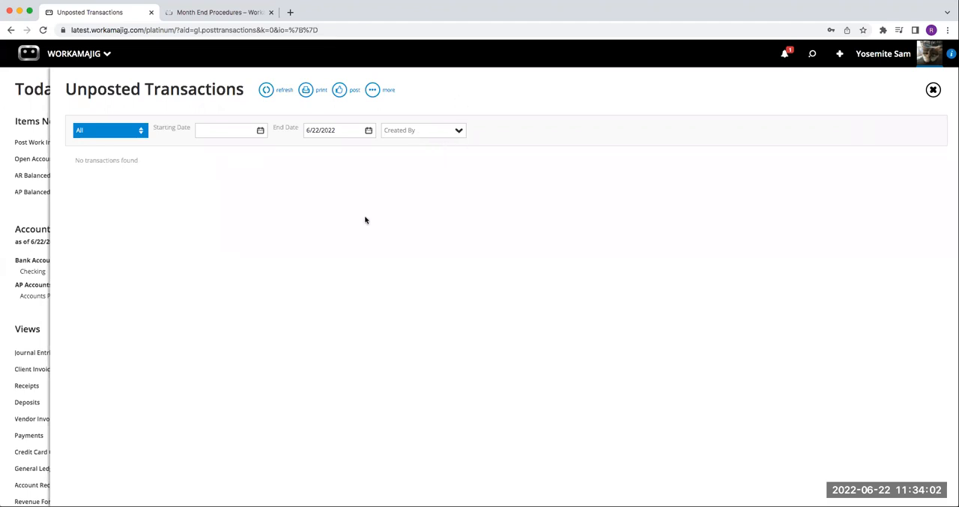
left_click(933, 89)
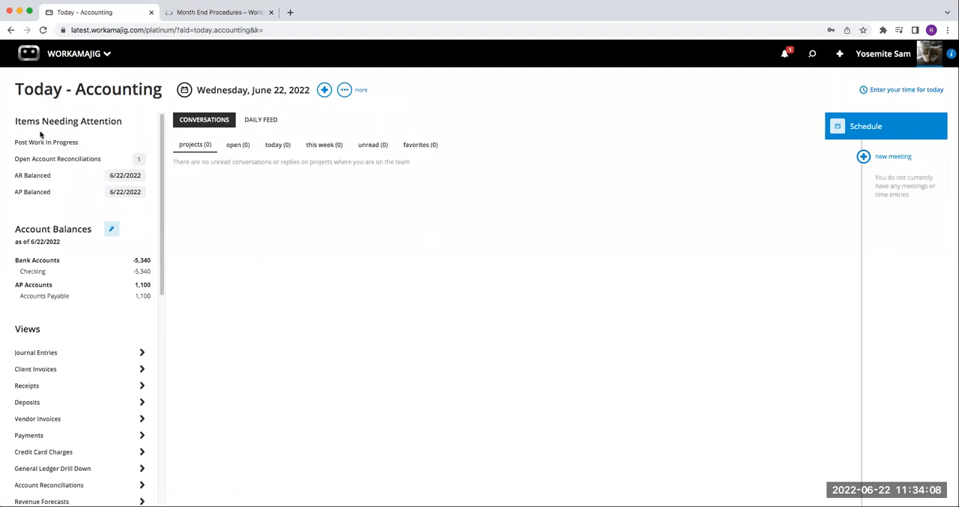
Step: Switch to the Month End Procedures article and read the section on posting WIP and running the WIP Analysis report
left_click(229, 12)
scroll(441, 289, "down", 5)
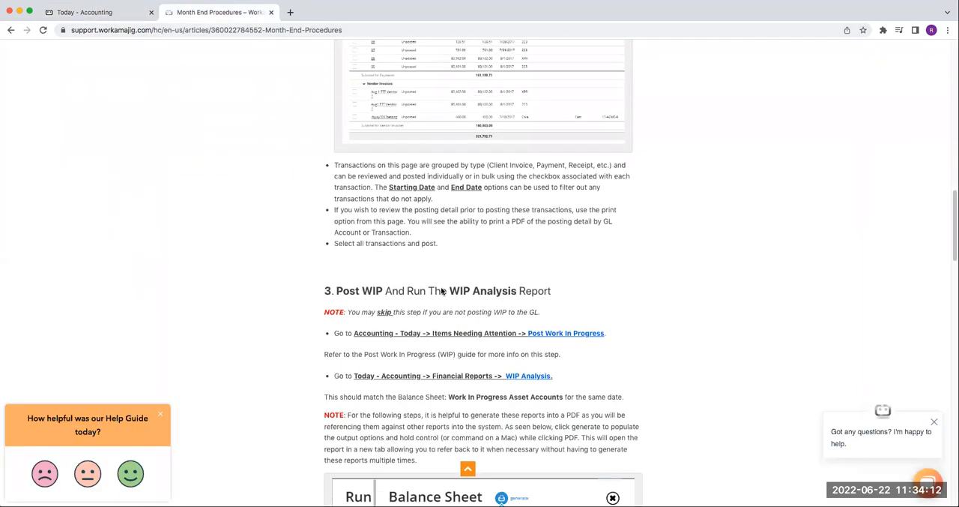
scroll(442, 290, "down", 2)
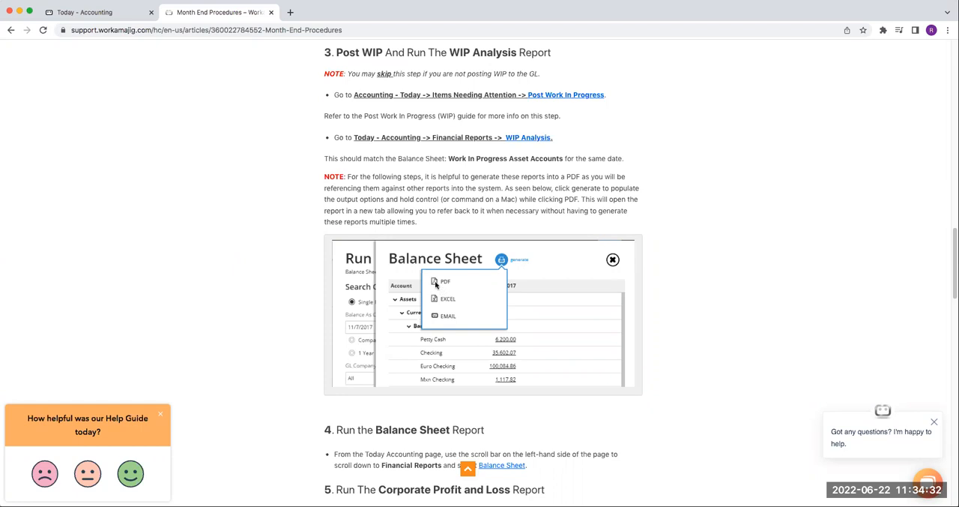
Step: Return to Today - Accounting, look at the open account reconciliations, and close the list
left_click(120, 17)
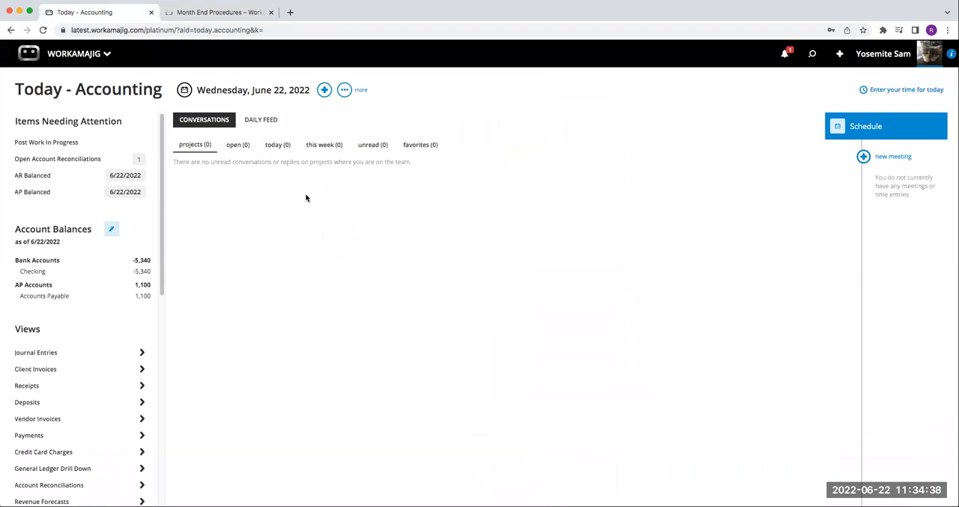
left_click(111, 160)
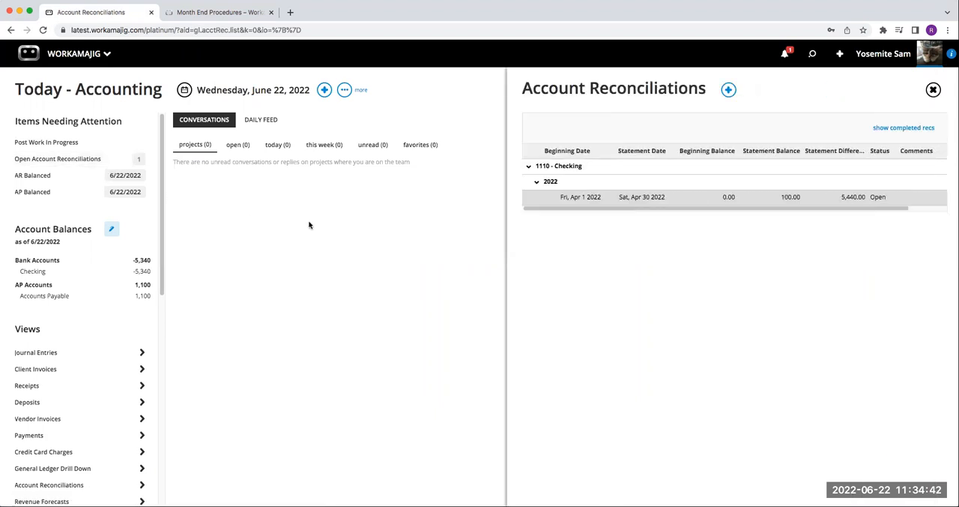
left_click(933, 90)
Step: Open Post Work In Progress and set both the posting date and the Select Transactions Through date to 4/30/2022
left_click(107, 142)
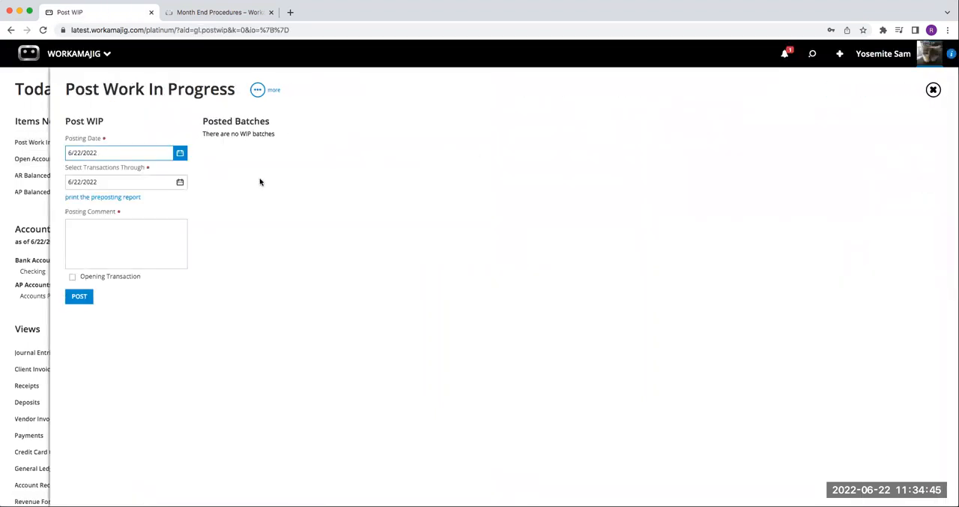
left_click(180, 152)
left_click(76, 173)
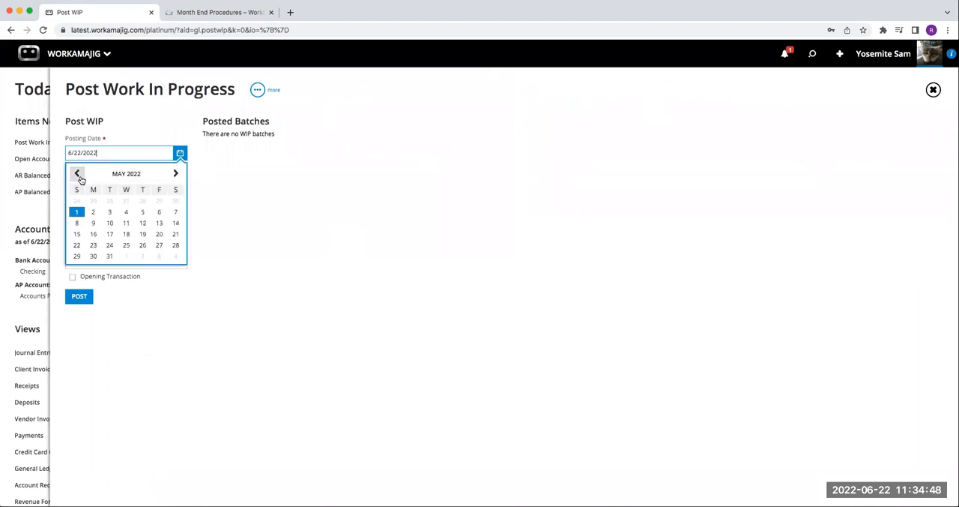
left_click(76, 173)
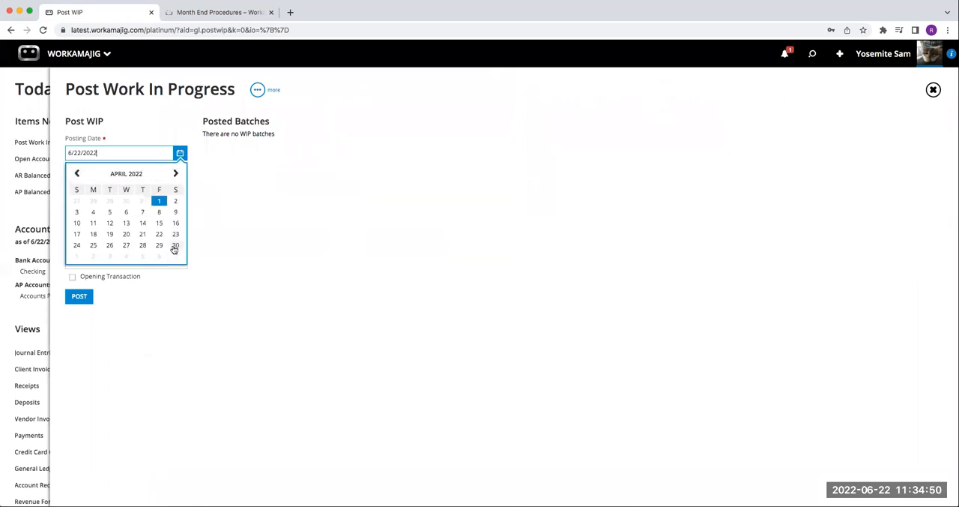
left_click(175, 245)
left_click(180, 182)
left_click(76, 202)
left_click(76, 203)
left_click(76, 202)
left_click(174, 203)
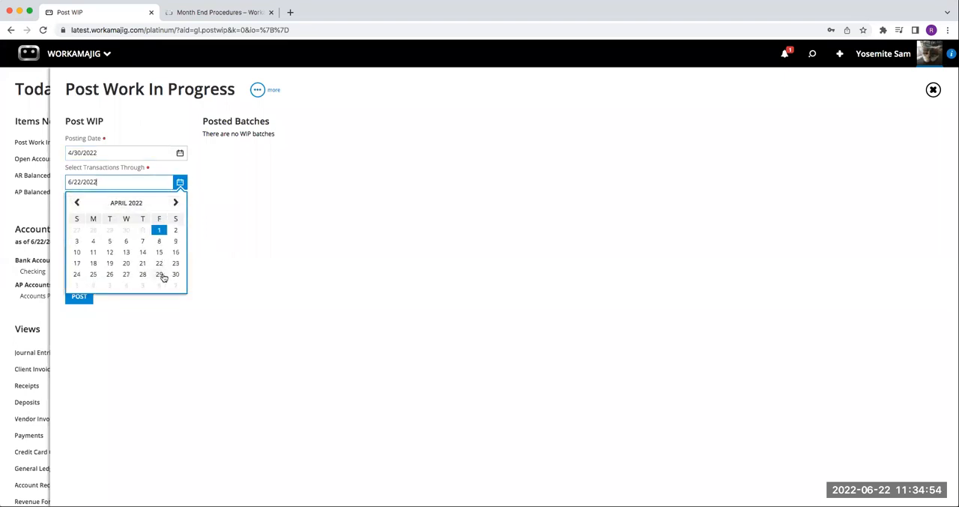
left_click(176, 273)
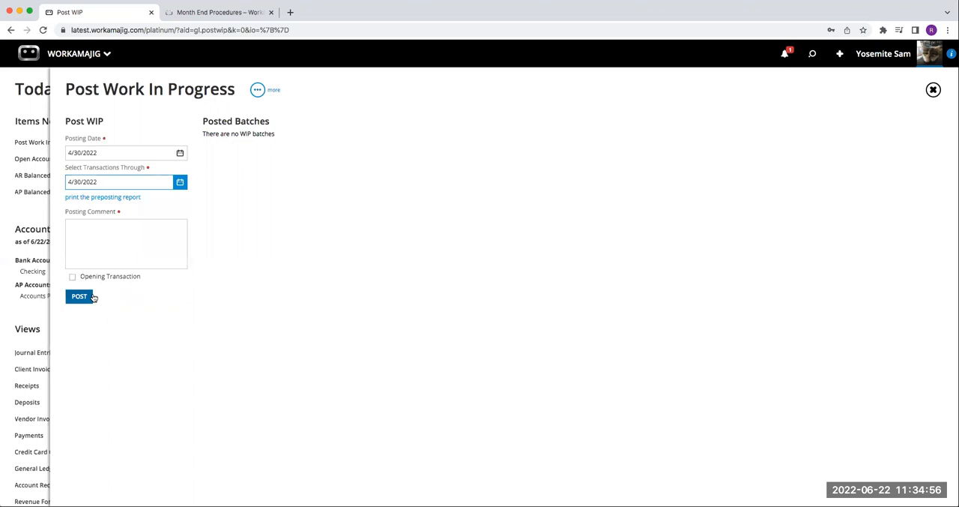
Step: Enter "april" as the posting comment, post the WIP batch, and close Post Work In Progress
left_click(99, 253)
type("a[ro")
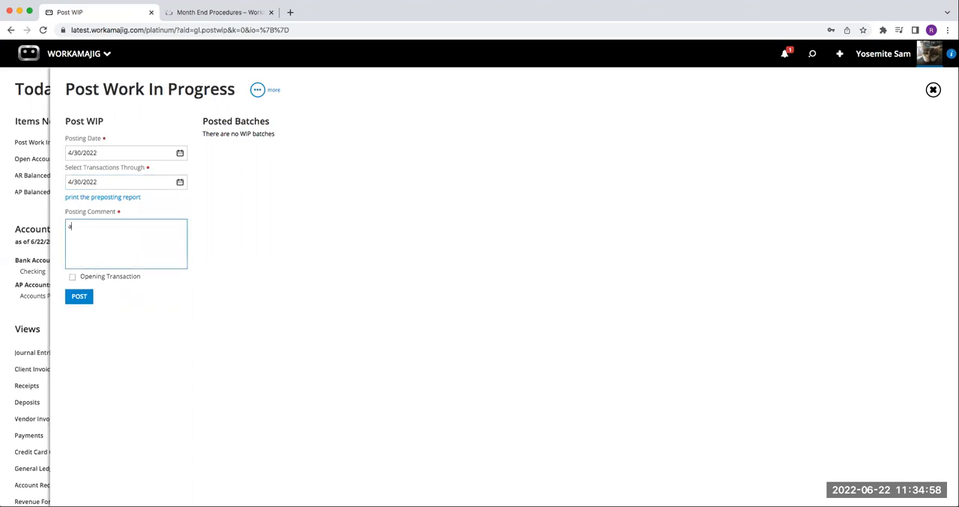
key("BackSpace")
key("BackSpace")
key("BackSpace")
type("pril")
left_click(77, 298)
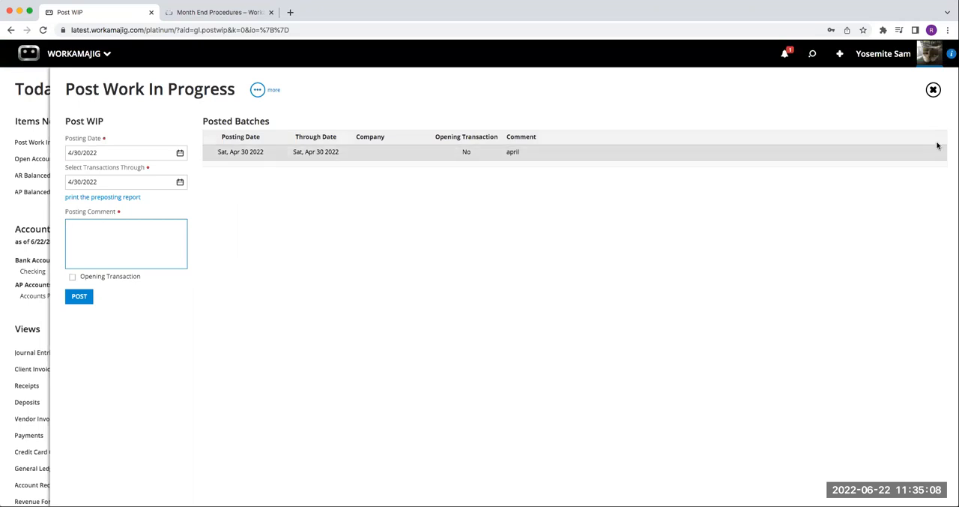
left_click(933, 90)
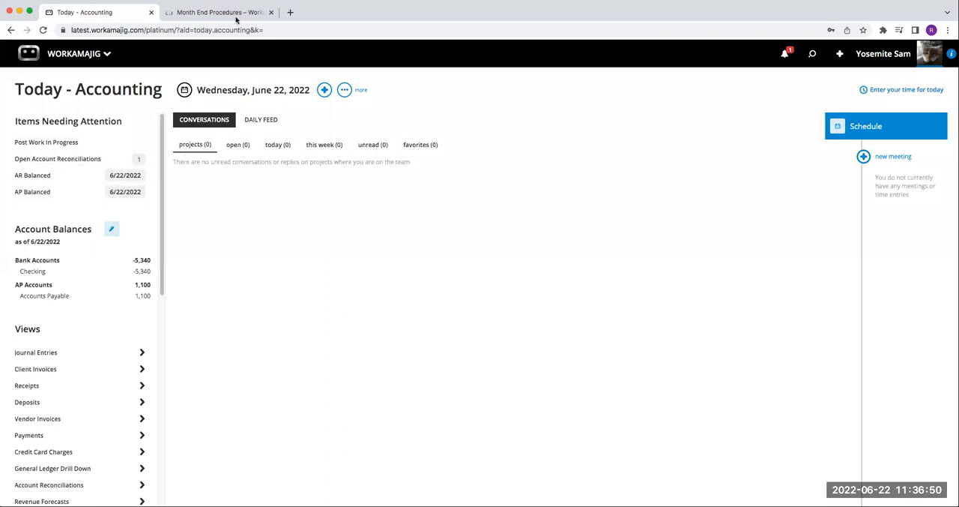
Step: Switch to the Month End Procedures article and read the sections on the Balance Sheet, Corporate Profit and Loss, AP Aging, and AR Aging reports
left_click(234, 14)
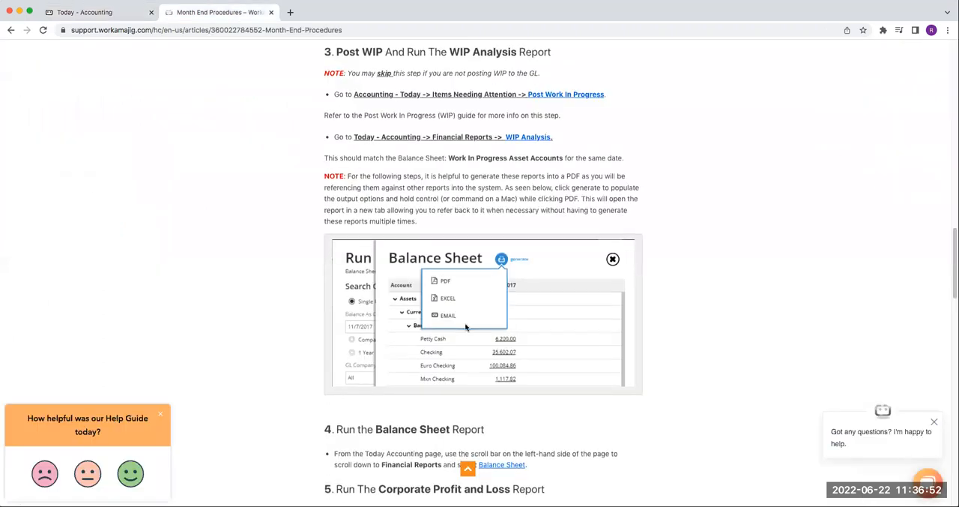
scroll(465, 327, "down", 5)
scroll(466, 327, "down", 3)
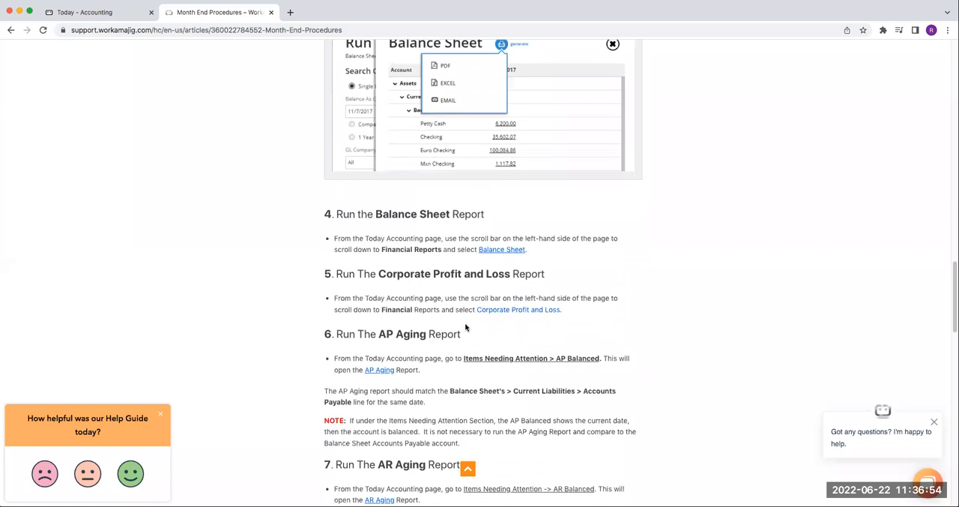
scroll(464, 322, "down", 2)
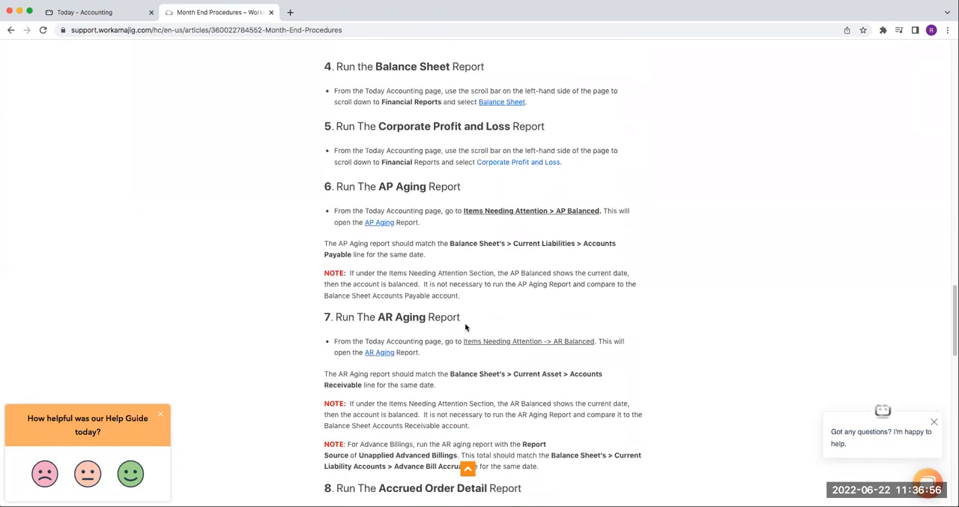
left_click(126, 13)
left_click(244, 14)
Step: Return to Today - Accounting, run the Balance Sheet financial report as of 6/22/2022, and review its asset and liability sections
left_click(116, 12)
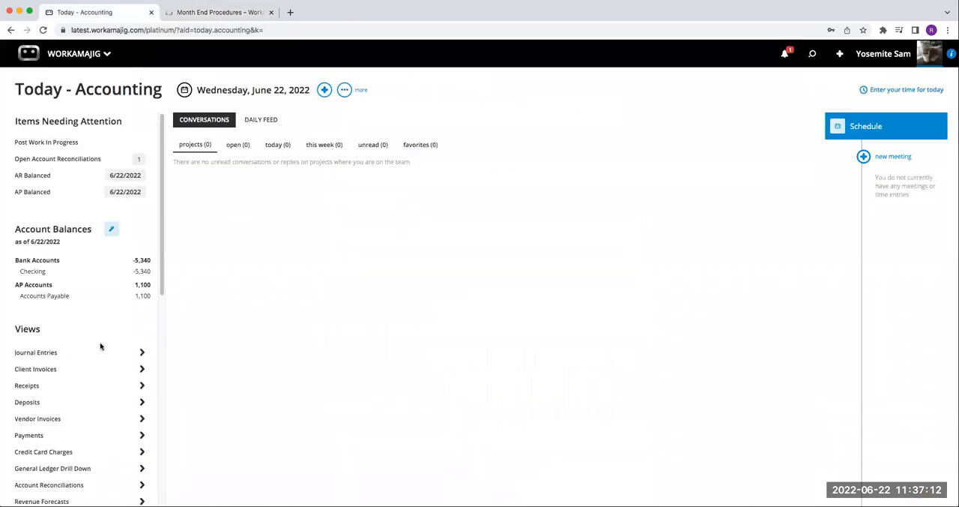
scroll(100, 345, "down", 10)
scroll(101, 345, "down", 2)
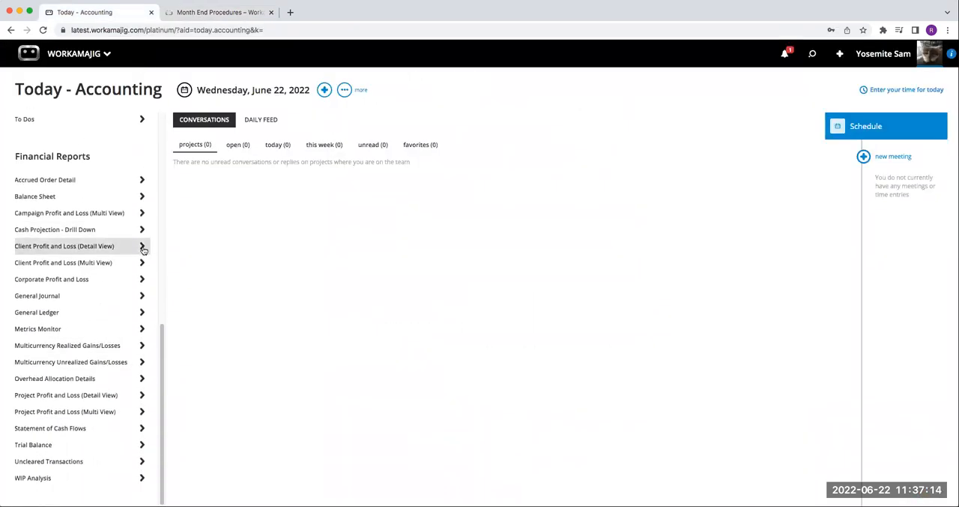
left_click(47, 197)
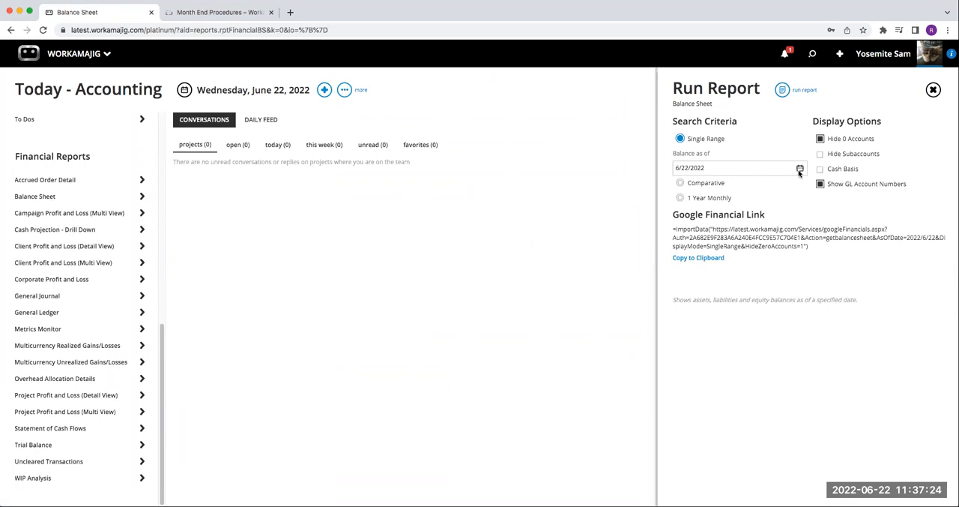
left_click(784, 90)
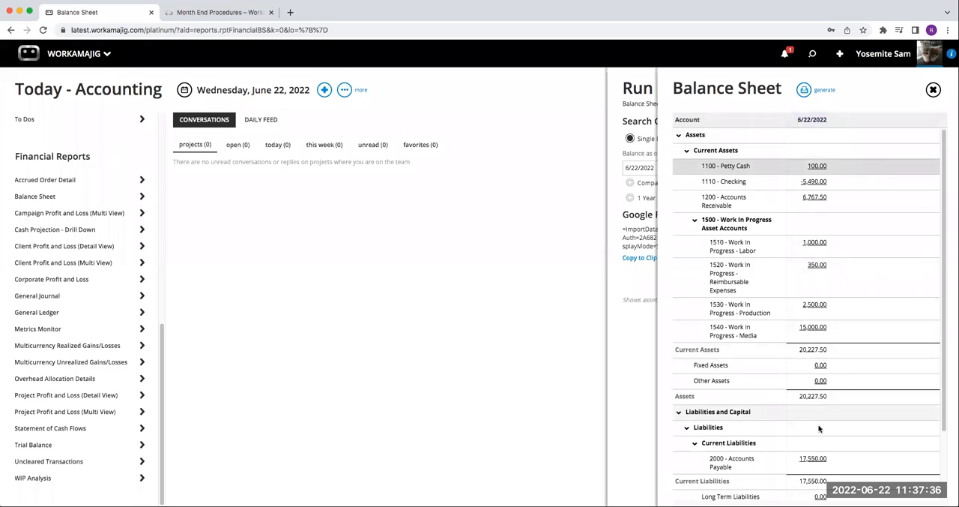
scroll(818, 484, "down", 5)
scroll(817, 489, "up", 5)
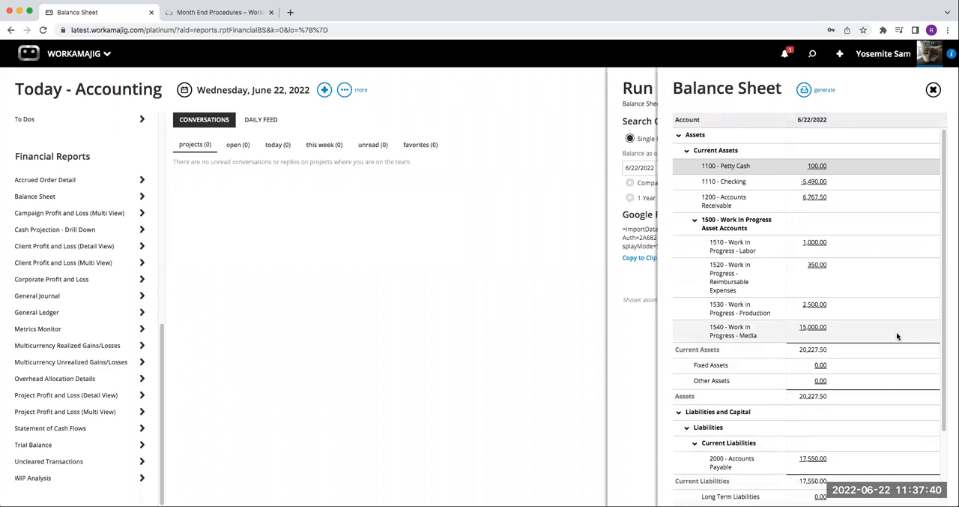
Step: Drill down into the 1100 - Petty Cash balance, then close the drill down, the Balance Sheet, and its run options
left_click(818, 166)
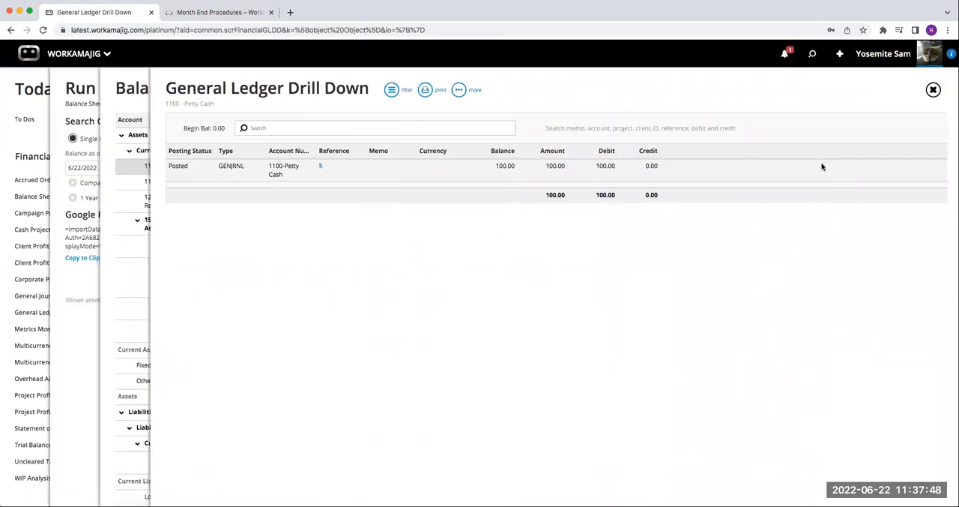
left_click(933, 90)
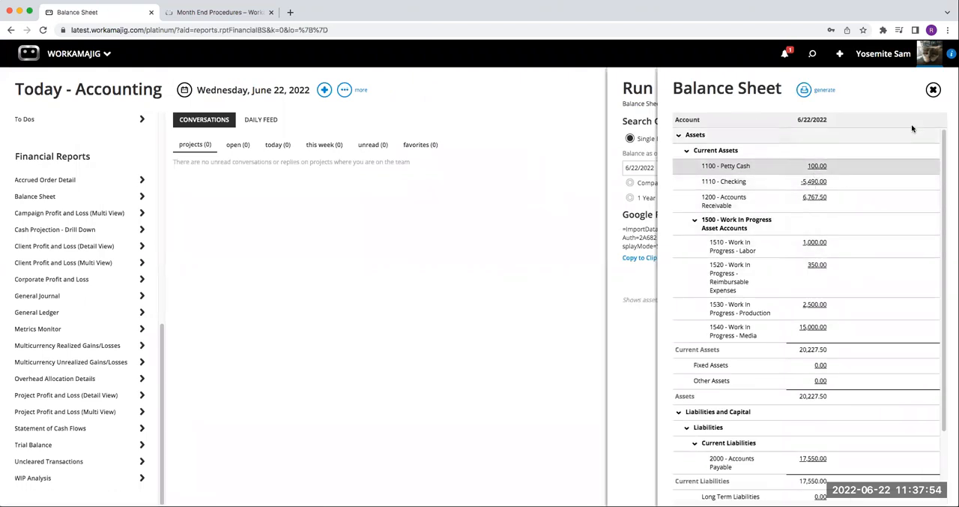
left_click(933, 90)
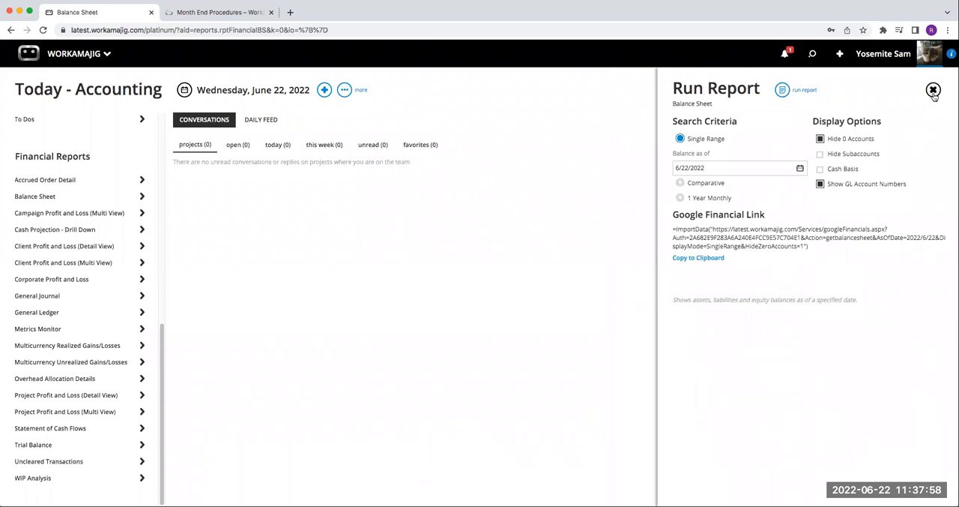
left_click(933, 90)
Step: Check the Month End Procedures article, then open the Corporate Profit and Loss report and set its end date to 6/22/2022
left_click(247, 13)
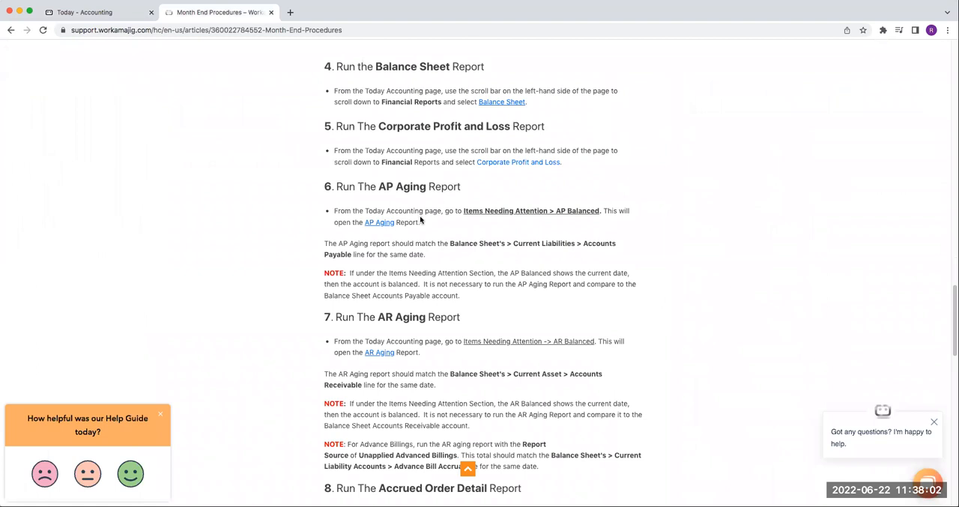
scroll(420, 219, "down", 1)
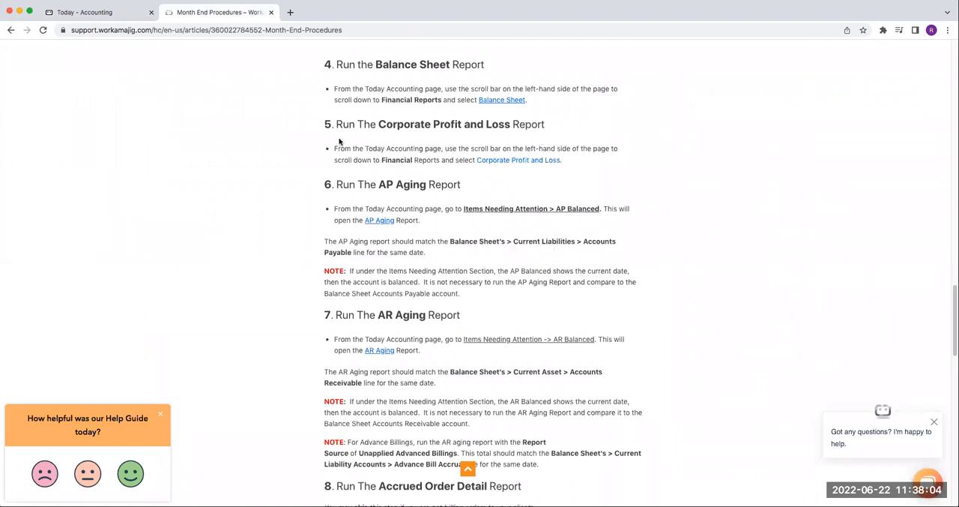
left_click(118, 12)
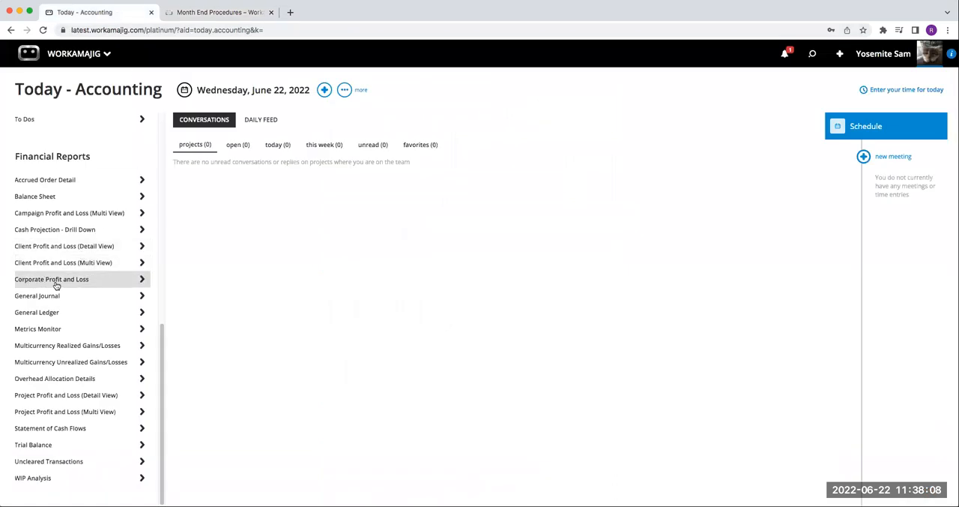
left_click(57, 282)
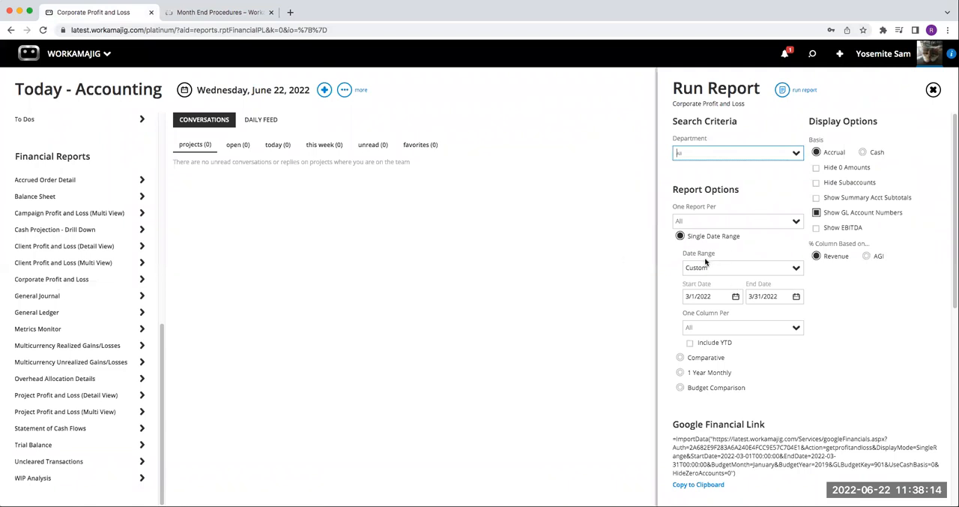
left_click(795, 298)
left_click(792, 317)
left_click(792, 317)
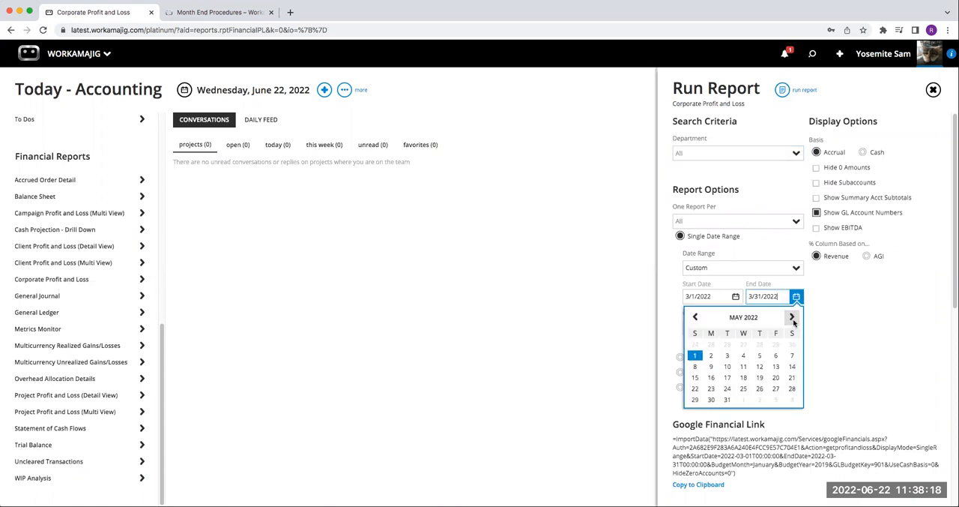
left_click(792, 317)
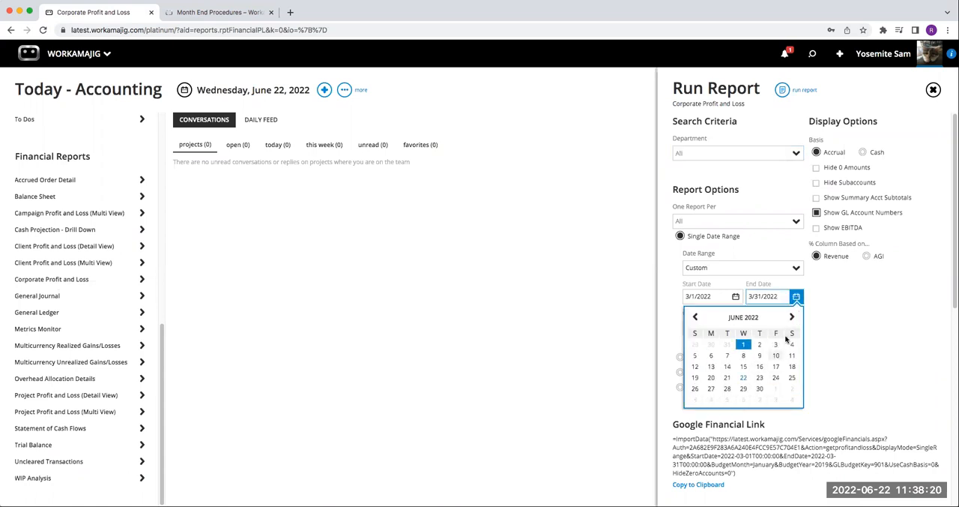
left_click(743, 378)
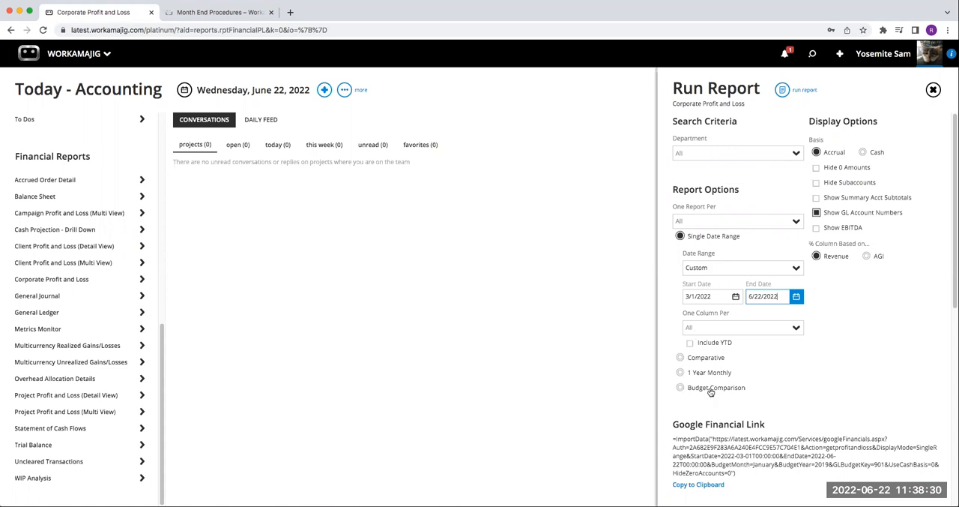
Step: Run the Corporate Profit and Loss report, view the 4100 - Gross Revenues - Media drill down, and close the report and its options
left_click(796, 90)
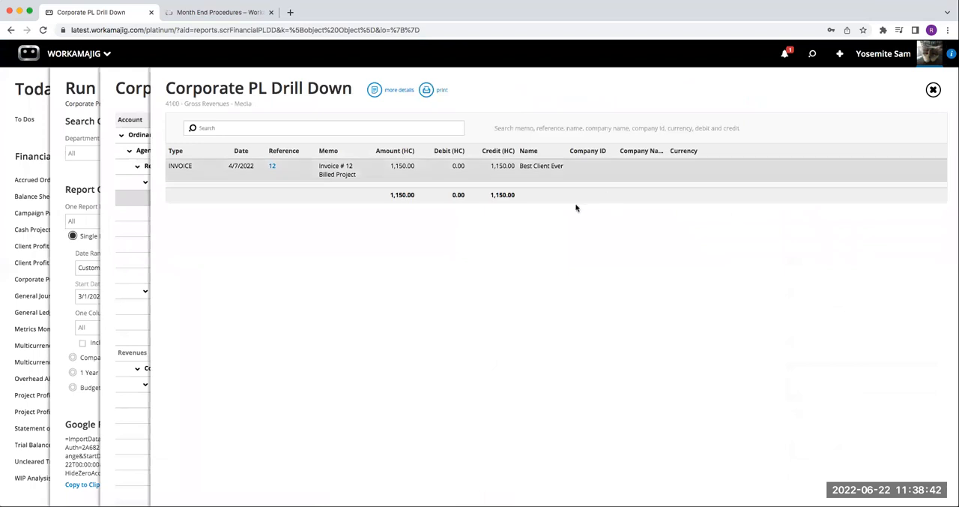
left_click(933, 90)
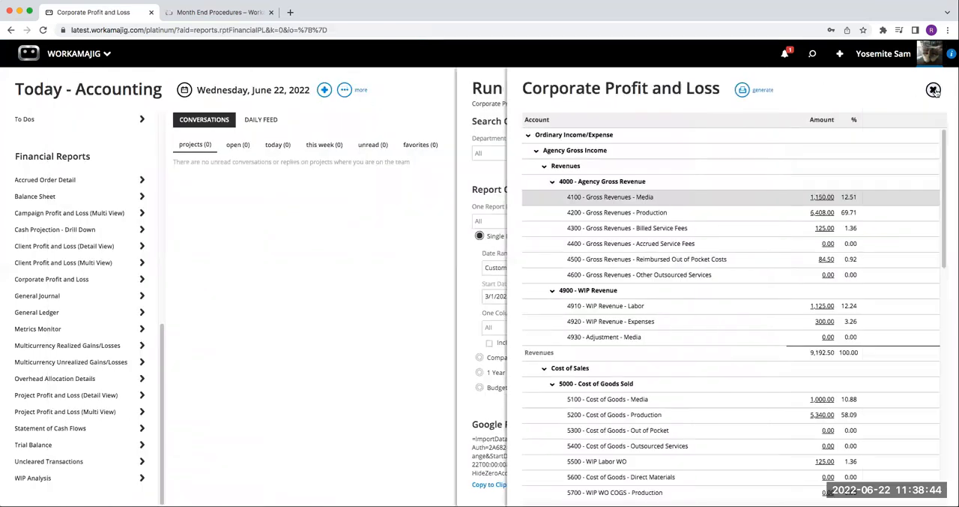
left_click(933, 90)
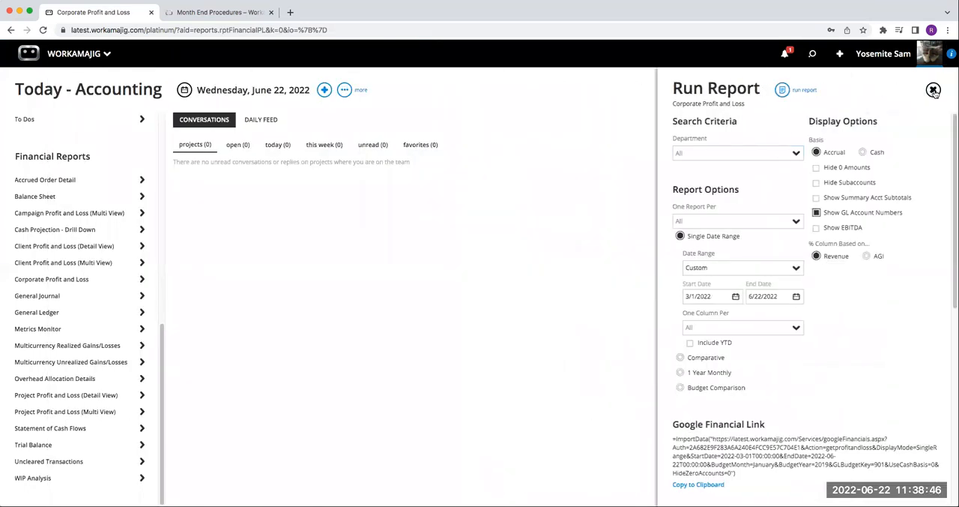
left_click(934, 91)
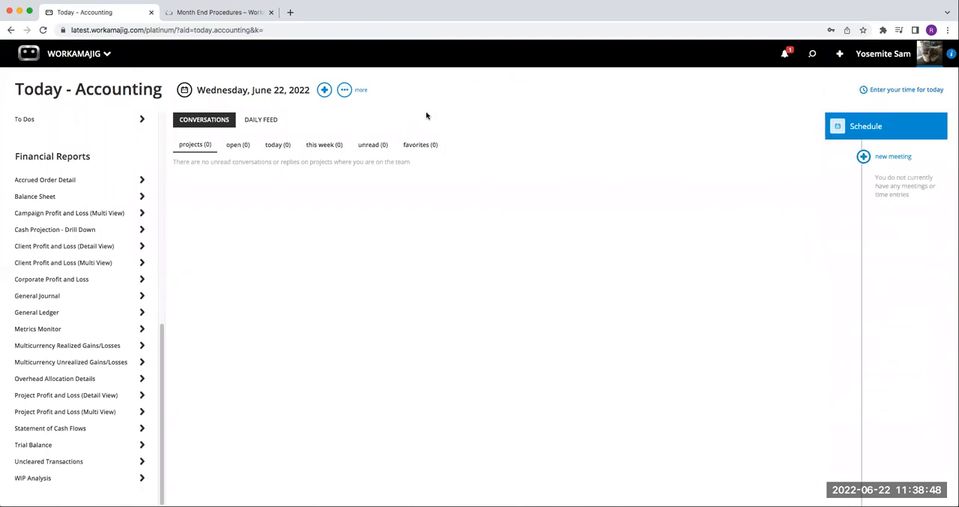
Step: Consult the aging instructions in the article, then open the AR Aging report options and set the report source to Unapplied Advance Billings
left_click(221, 13)
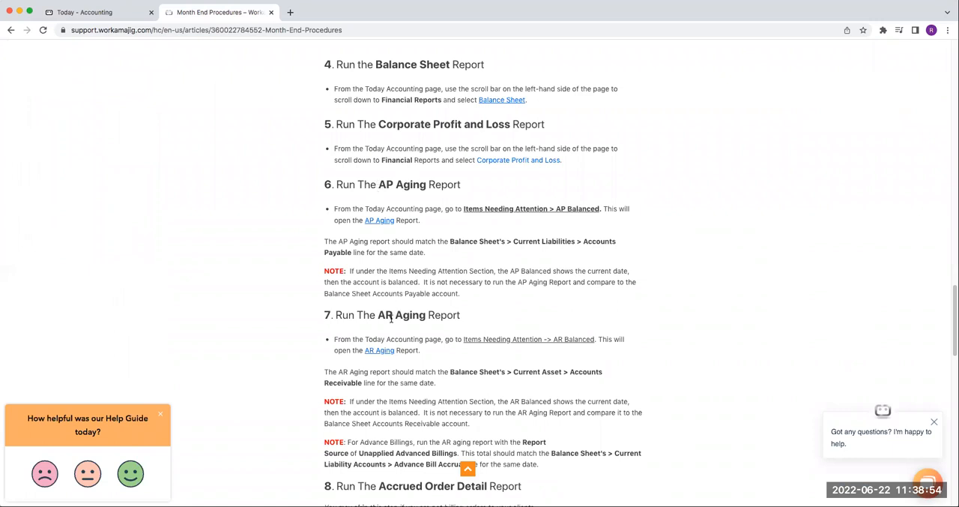
left_click(123, 14)
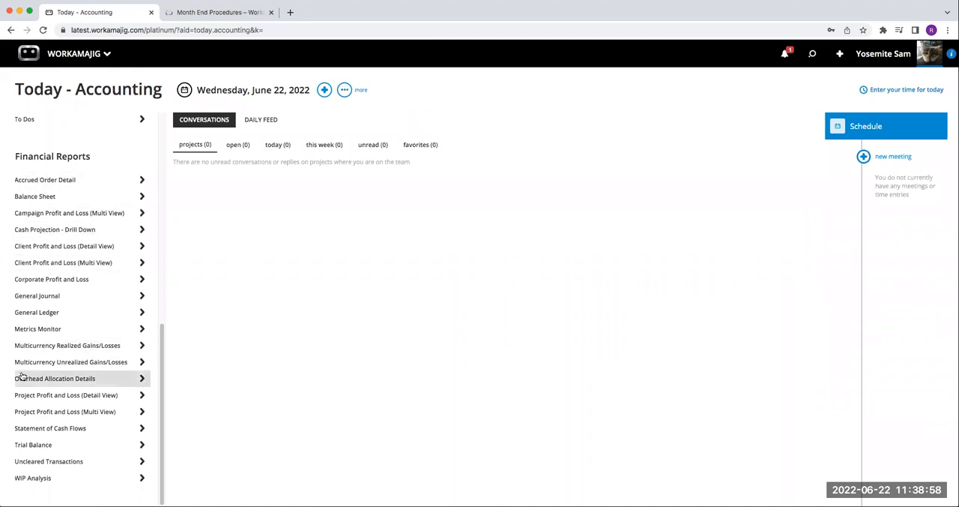
scroll(71, 352, "up", 10)
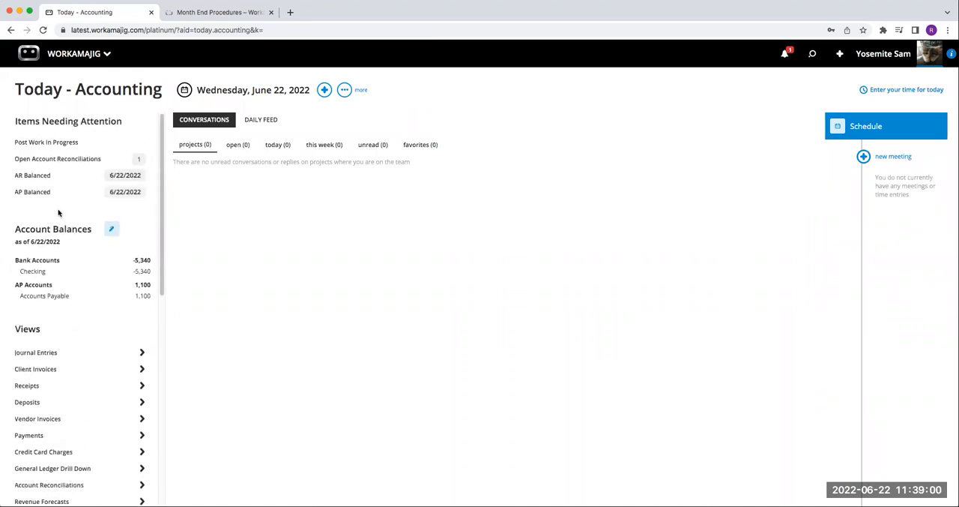
left_click(53, 180)
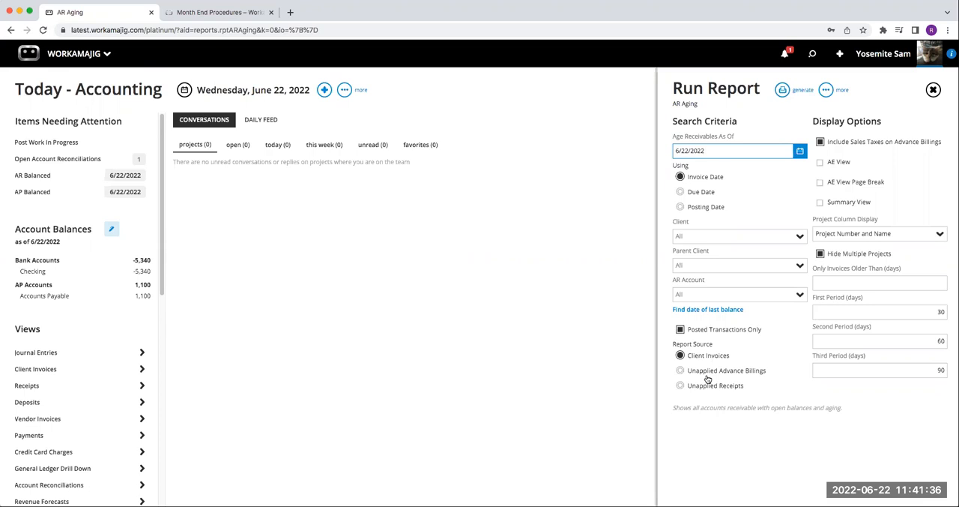
left_click(680, 371)
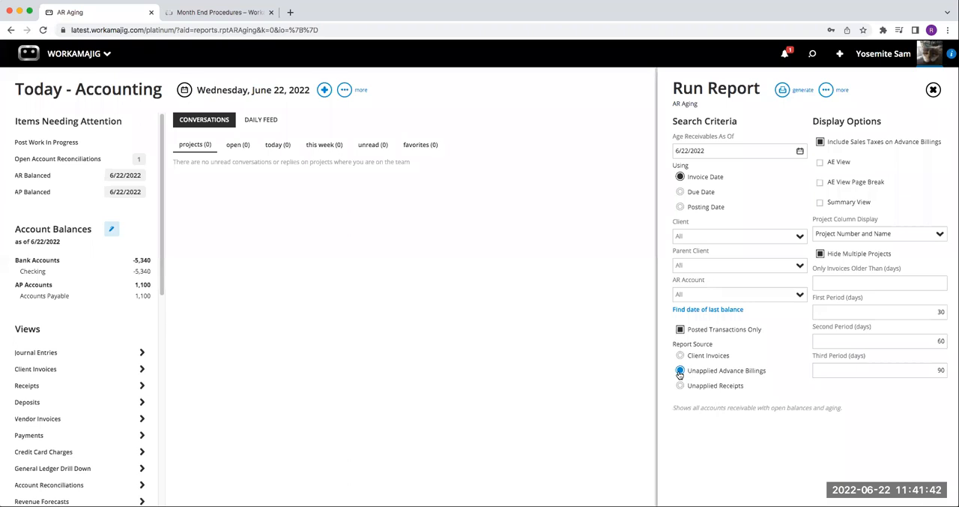
Step: Recheck the article's AR Aging notes on advance billings and close the AR Aging report options without generating the report
left_click(240, 13)
scroll(445, 292, "down", 2)
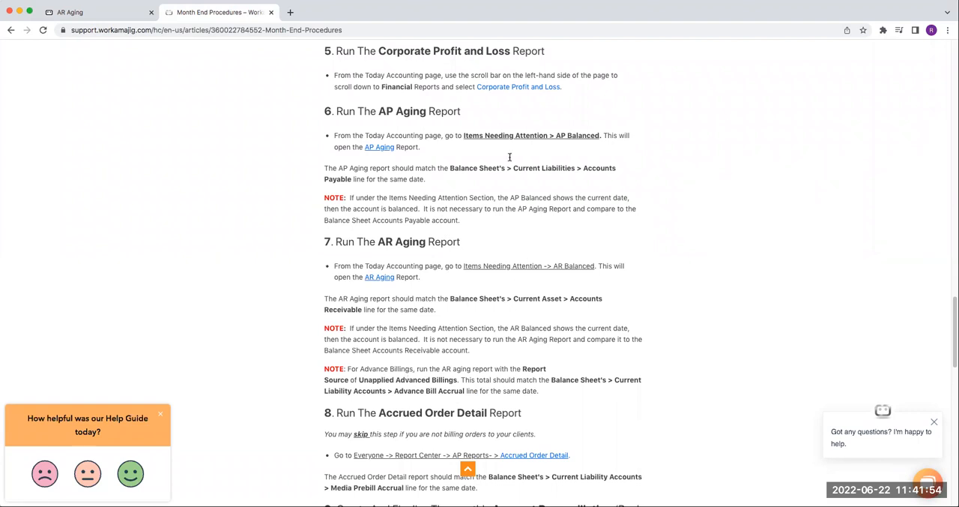
left_click(120, 14)
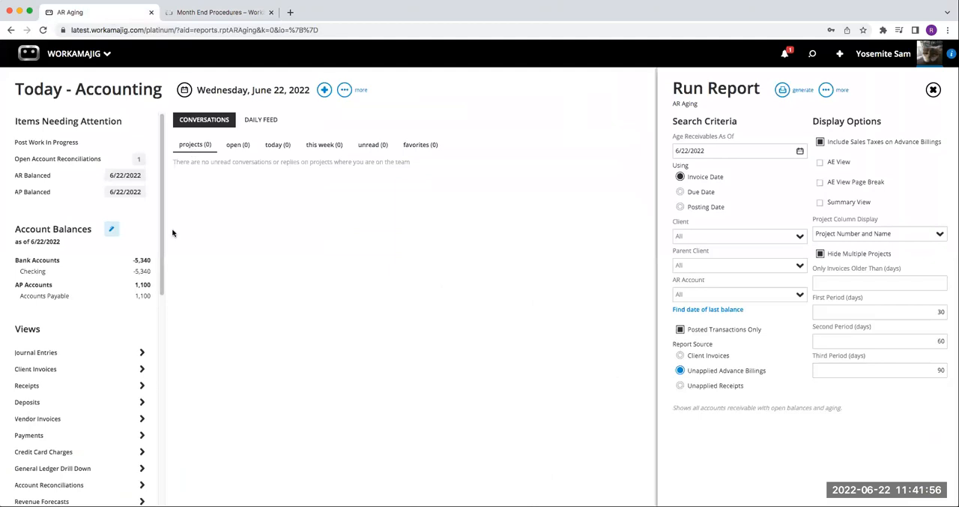
left_click(933, 90)
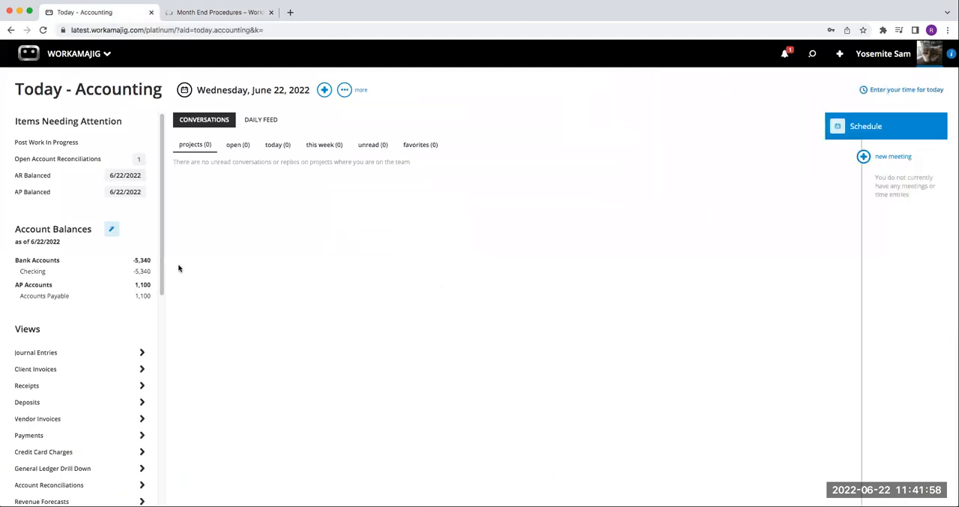
Step: Generate the AP Aging report as of 6/22/2022 from AP Balanced, review the open vendor amounts, and close the report
left_click(45, 197)
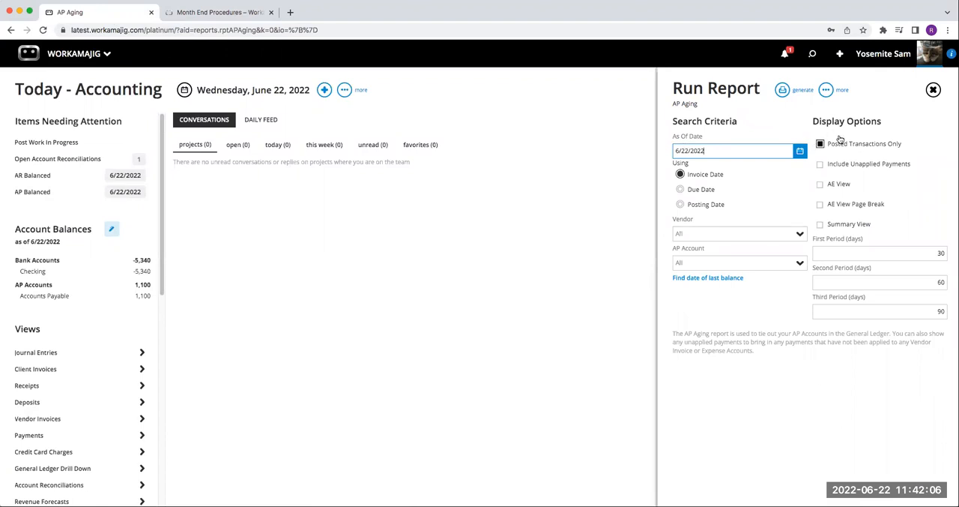
left_click(783, 90)
left_click(736, 114)
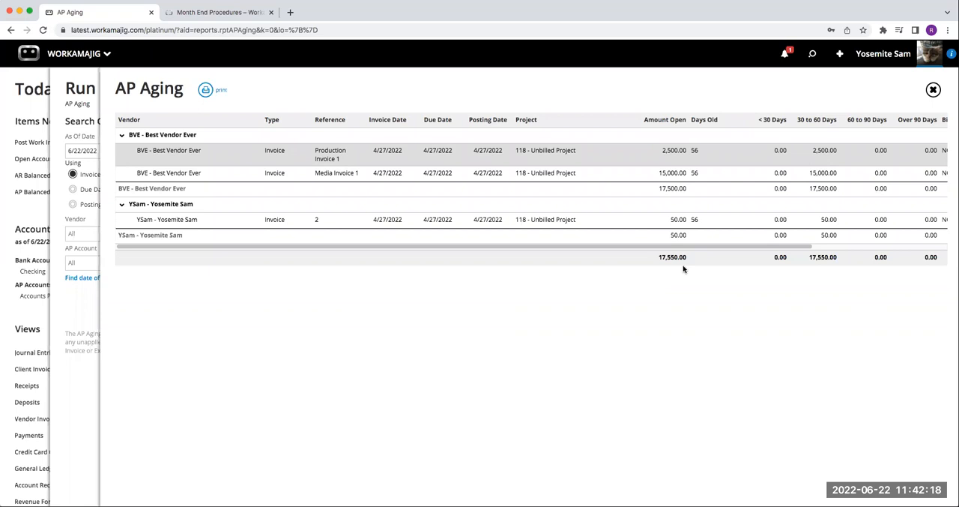
left_click(933, 90)
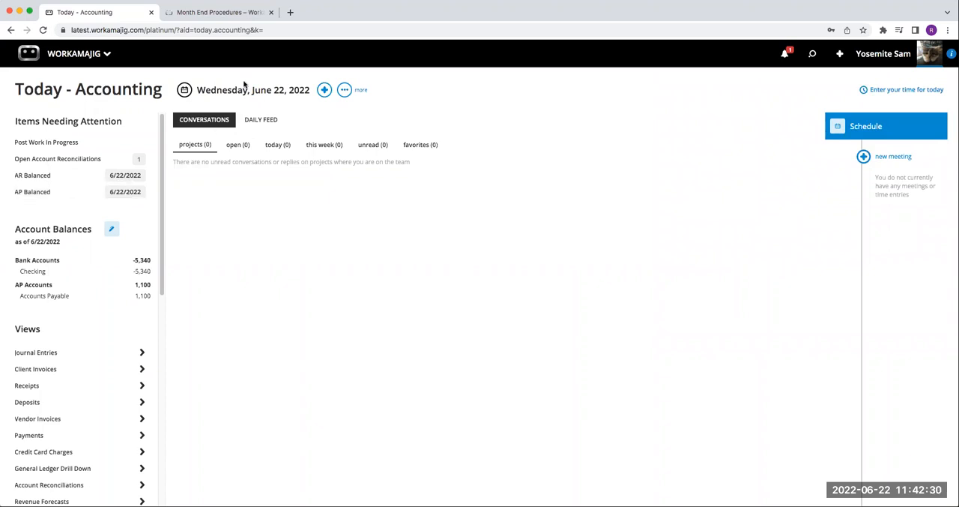
Step: Read the article's Accrued Order Detail, Account Reconciliation, and Closing Date sections, then locate the Views and Financial Reports lists on Today - Accounting
left_click(240, 12)
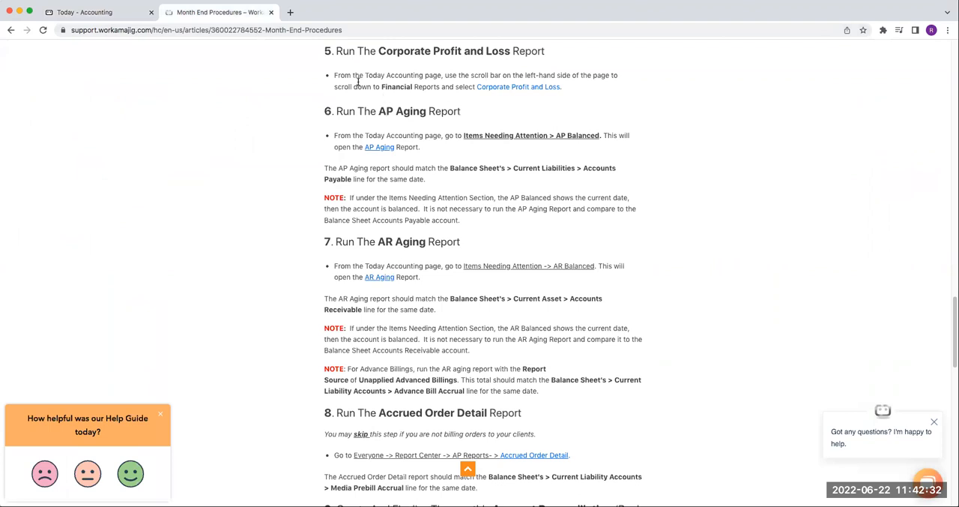
scroll(365, 255, "down", 5)
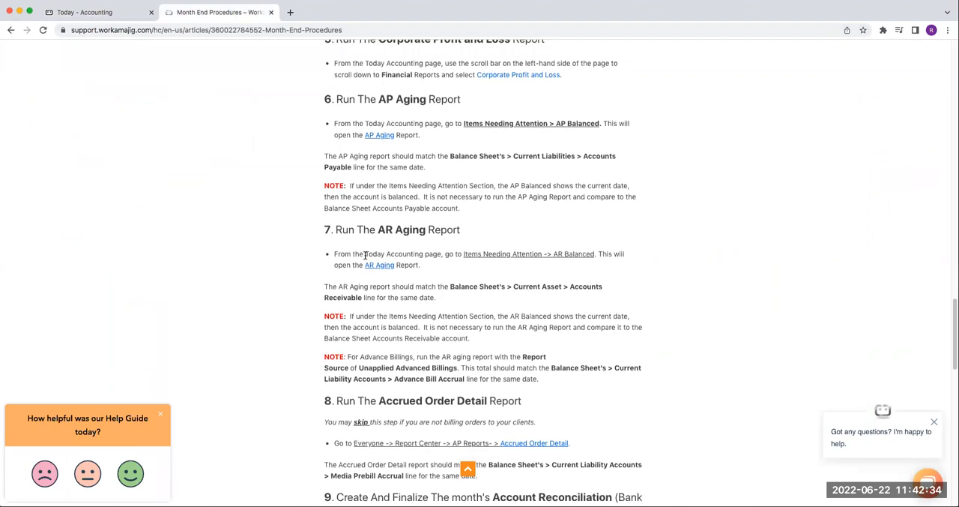
scroll(368, 270, "down", 2)
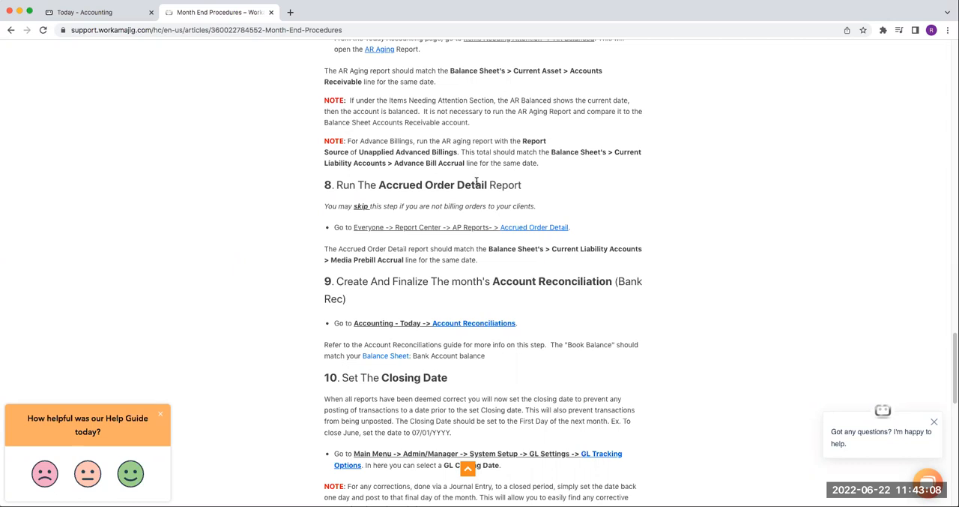
left_click(118, 13)
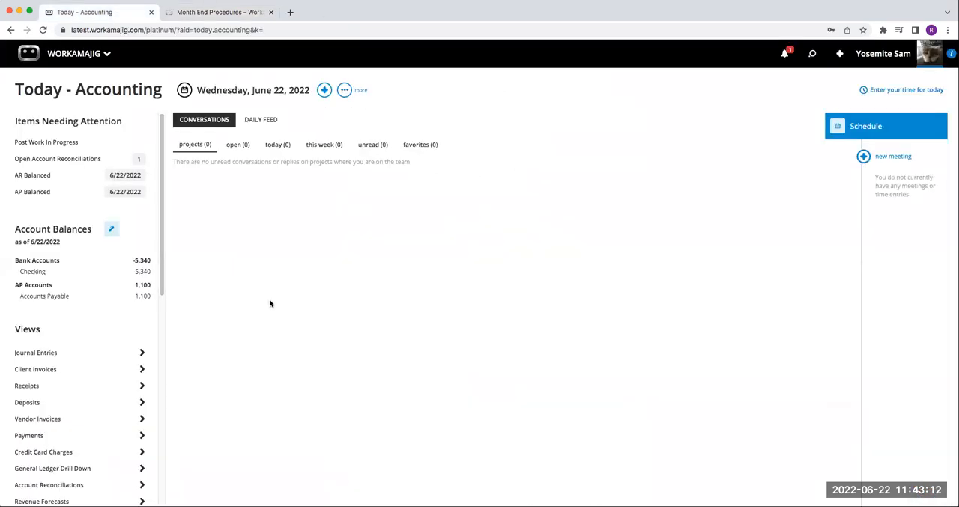
scroll(118, 300, "down", 5)
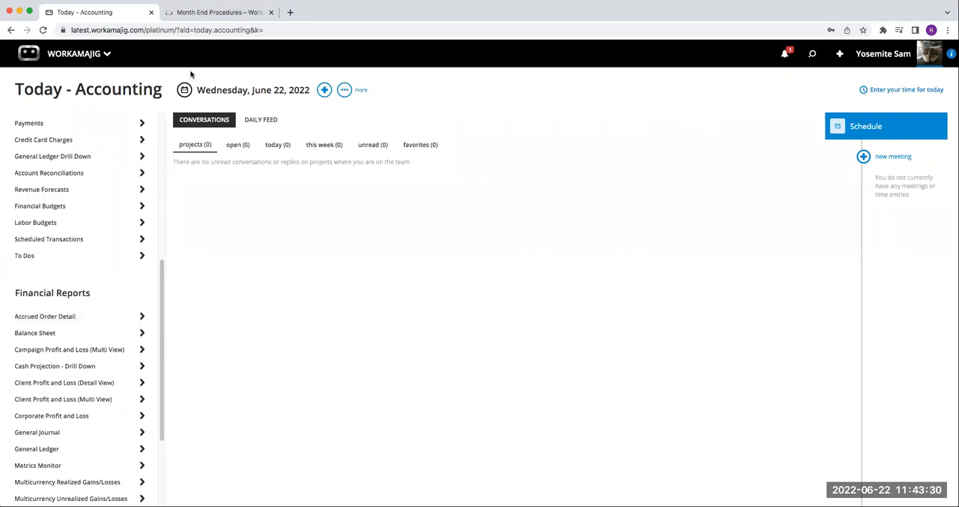
Step: Consult the article's Account Reconciliation section, then return to the Views list on Today - Accounting
left_click(208, 11)
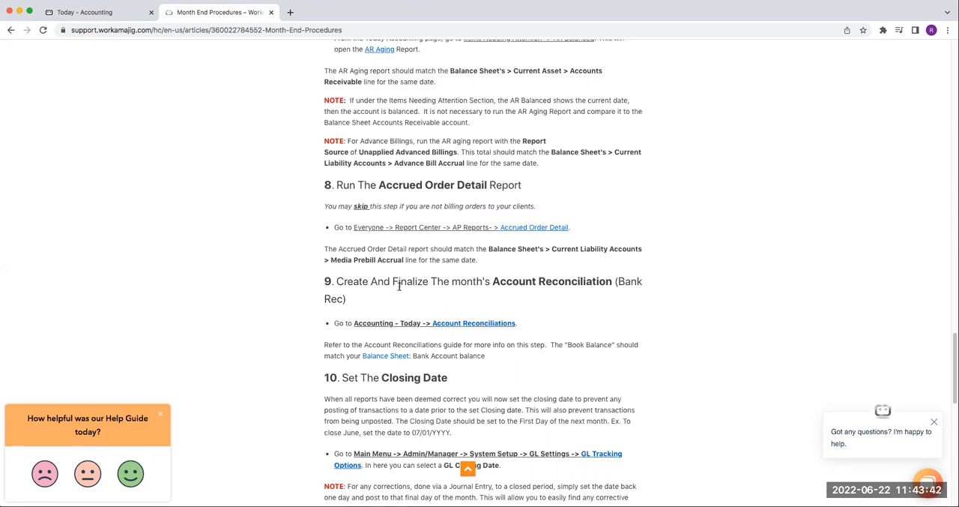
key("ctrl+shift+Tab")
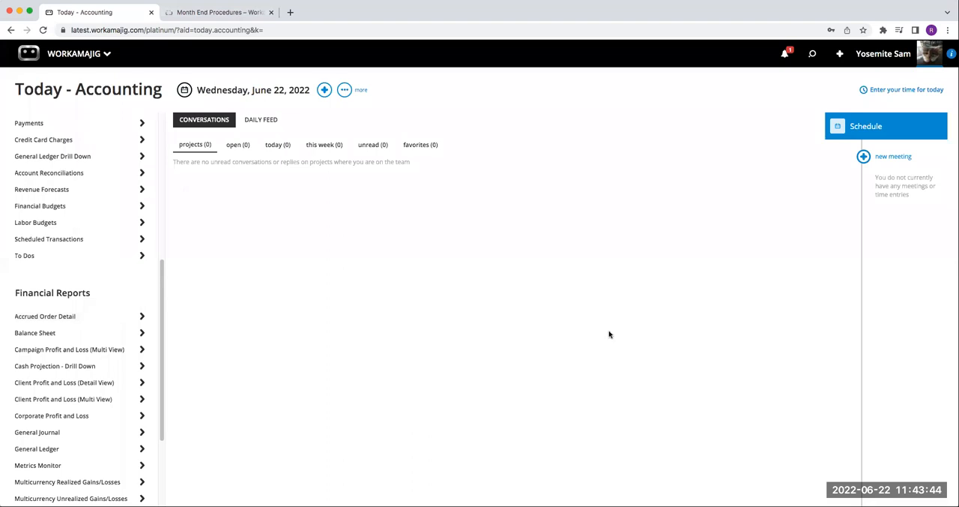
scroll(117, 237, "up", 8)
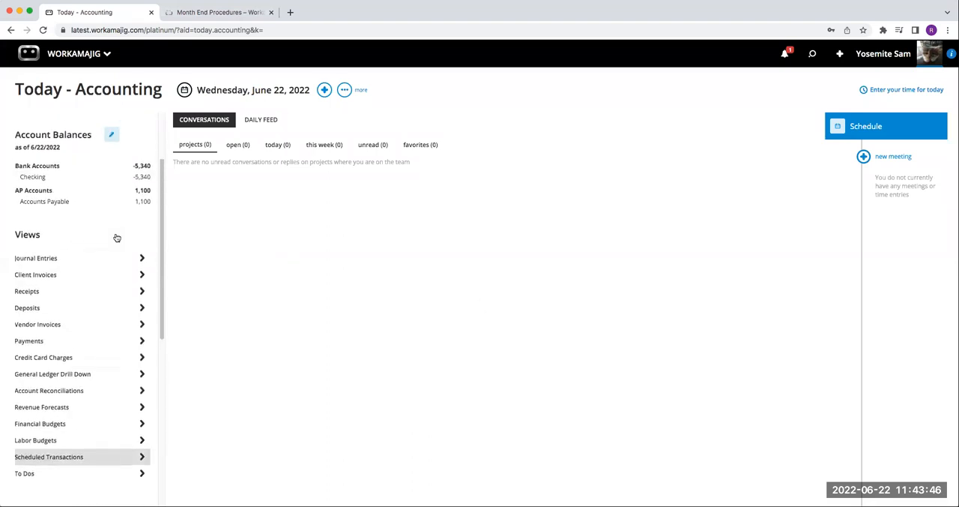
Step: Open the new account reconciliation form, review its account, date, and balance fields, and close it without saving
left_click(324, 90)
left_click(268, 236)
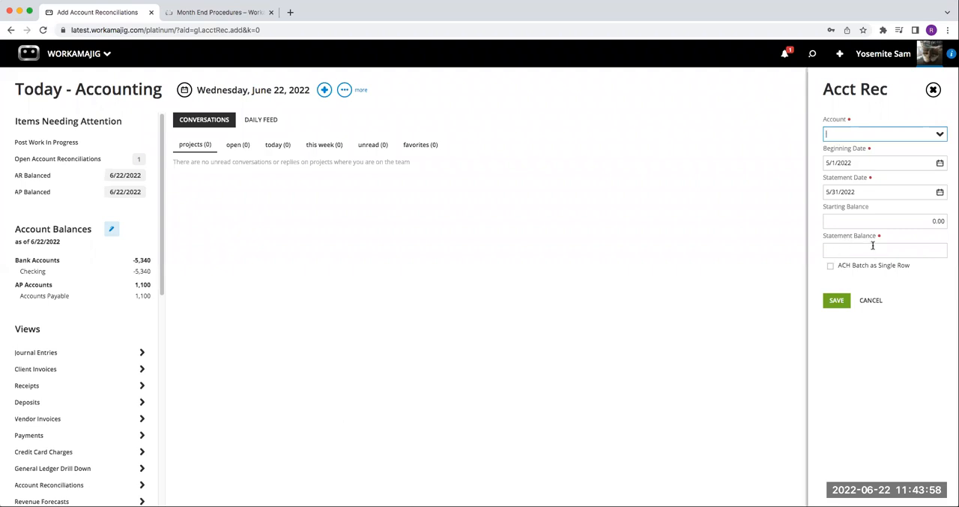
left_click(934, 89)
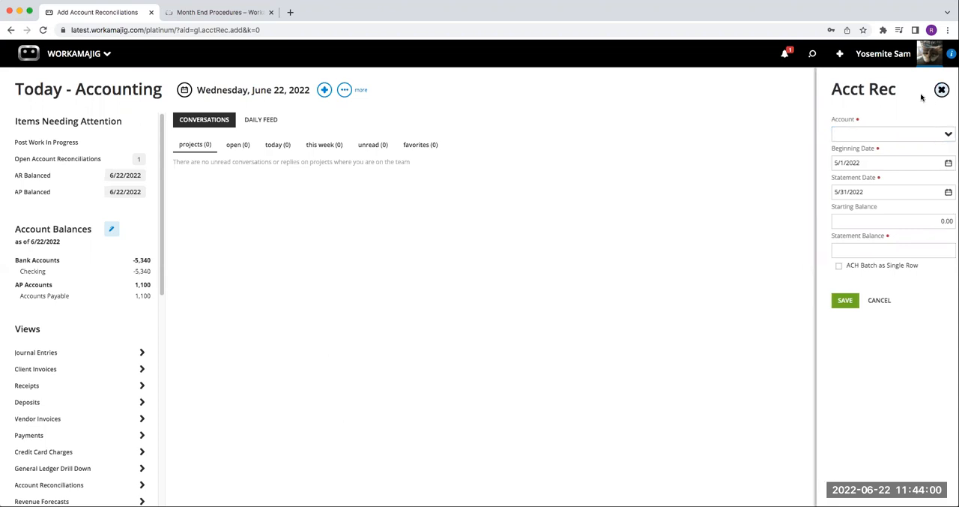
Step: Open the April 2022 Checking reconciliation from Open Account Reconciliations and show its transactions through 6/30/2022
left_click(64, 160)
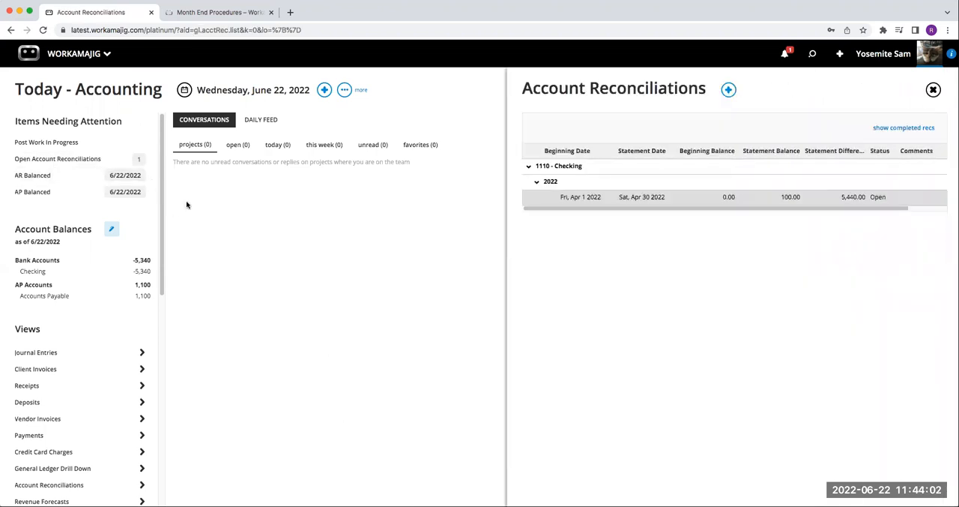
left_click(659, 198)
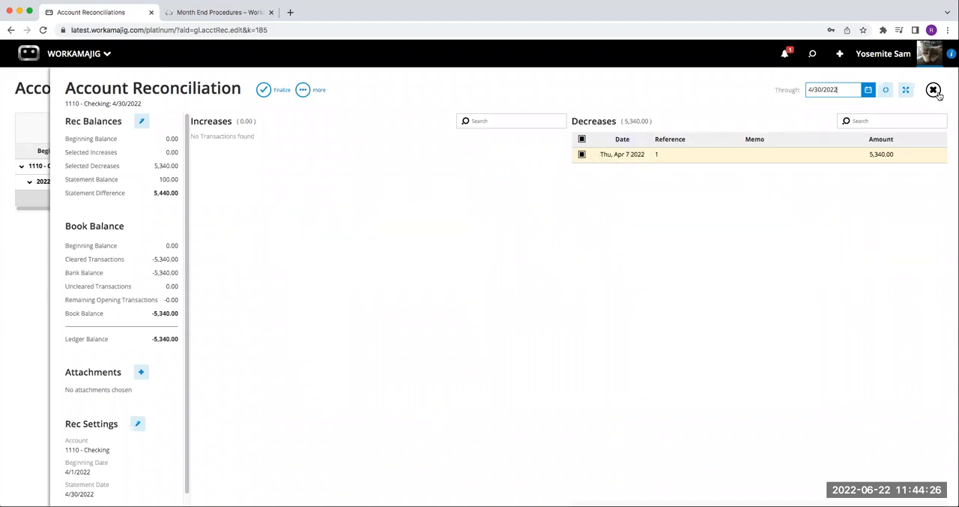
left_click(869, 90)
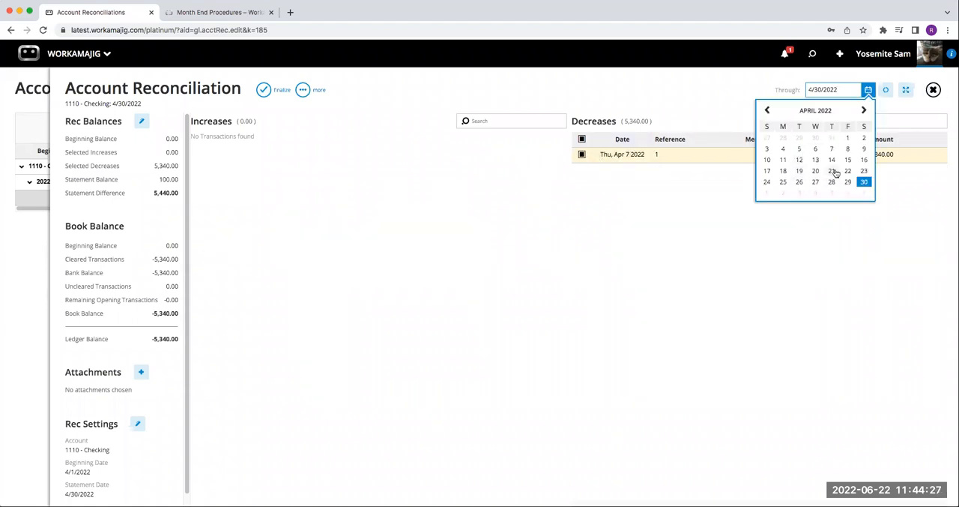
left_click(863, 111)
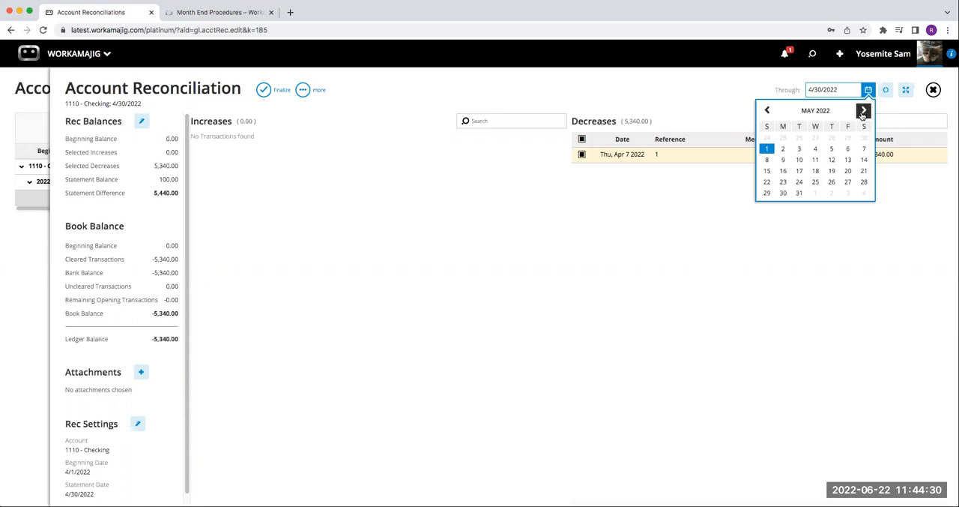
left_click(864, 110)
left_click(831, 181)
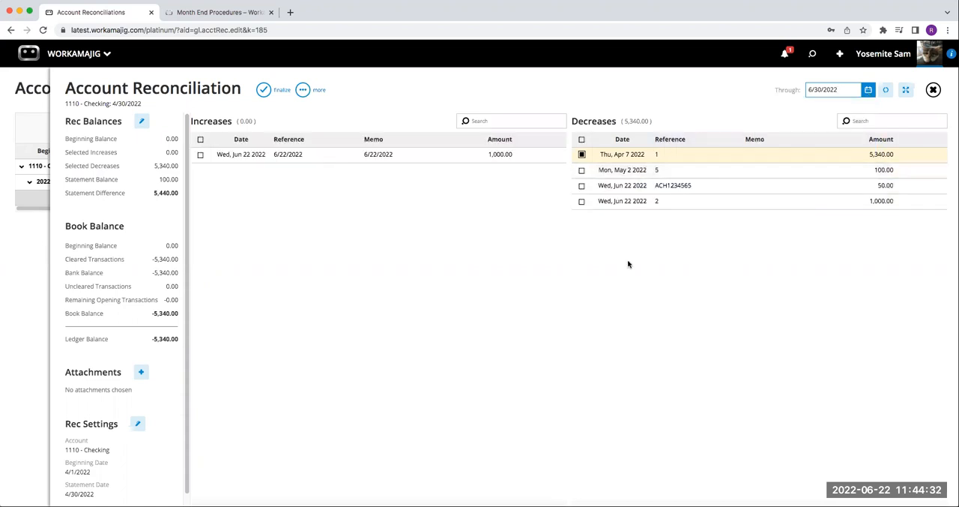
Step: Mark the remaining increase and the three remaining decreases as cleared, then close the Checking reconciliation
left_click(201, 155)
left_click(582, 170)
left_click(582, 186)
left_click(582, 200)
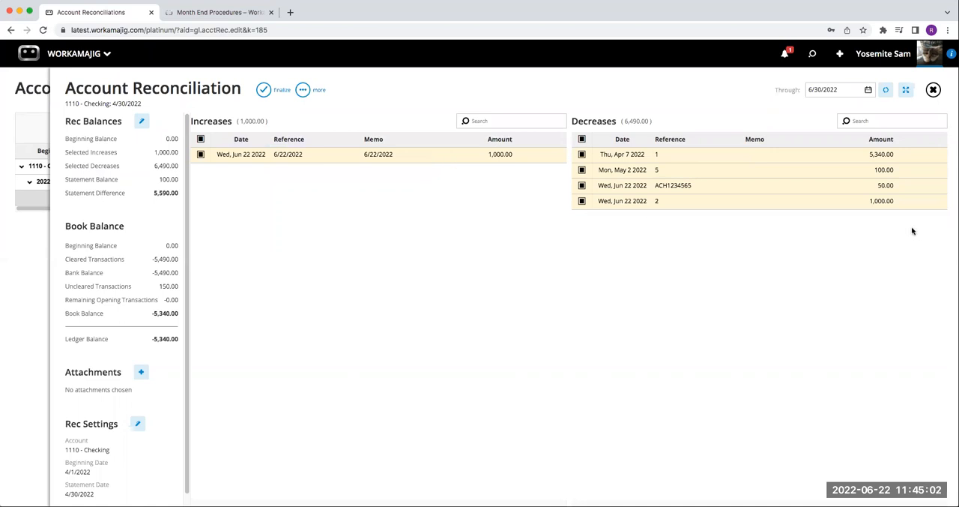
left_click(934, 90)
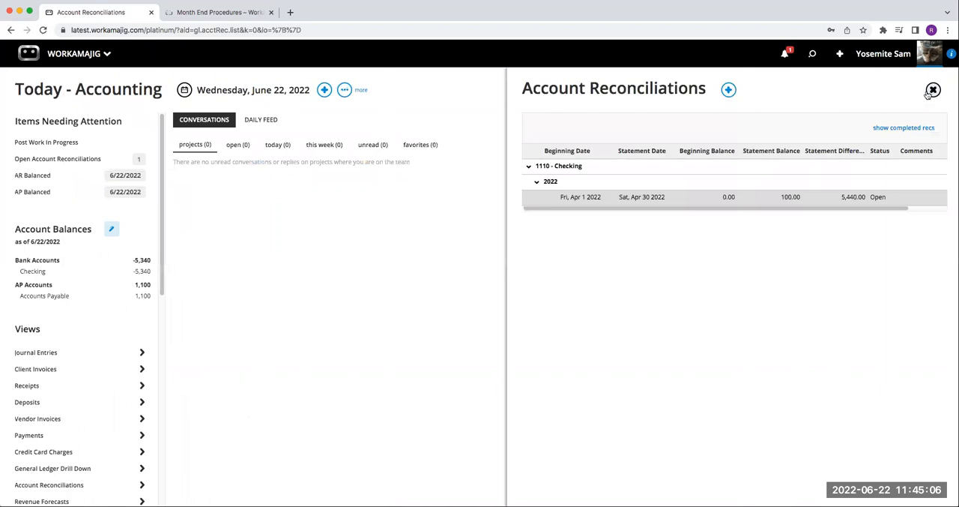
Step: Read the article's Set the Closing Date section and return to the Account Reconciliations page
left_click(261, 14)
scroll(517, 236, "down", 5)
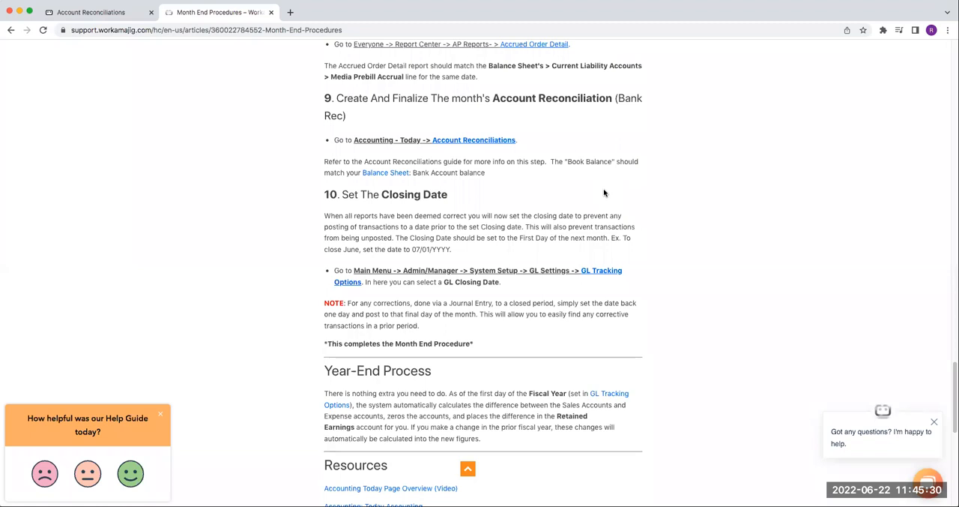
left_click(90, 13)
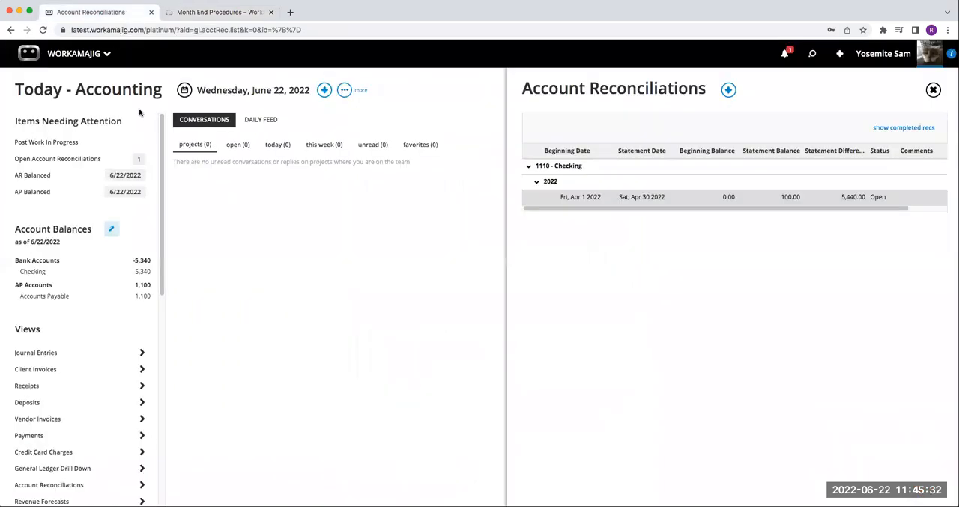
Step: Set the GL closing date to July 1, 2022 from the Today - Accounting page
left_click(357, 92)
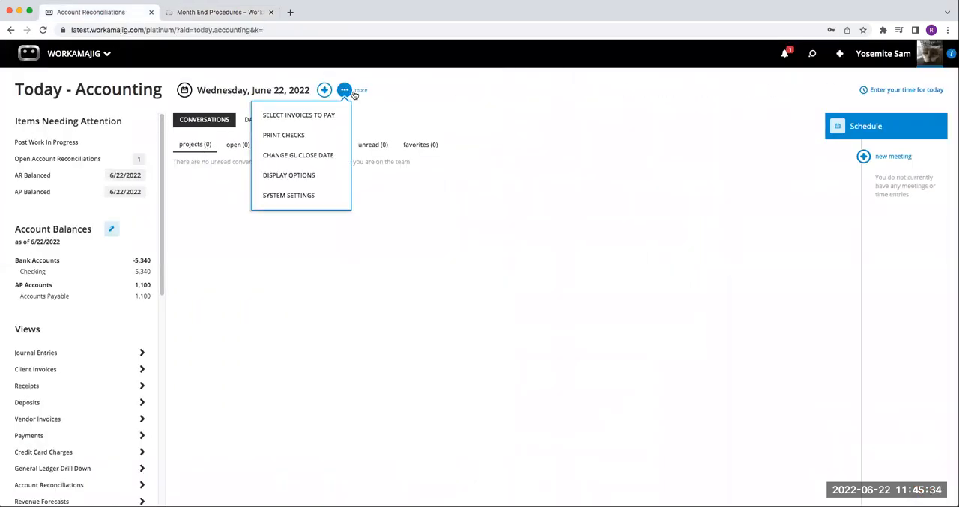
left_click(322, 158)
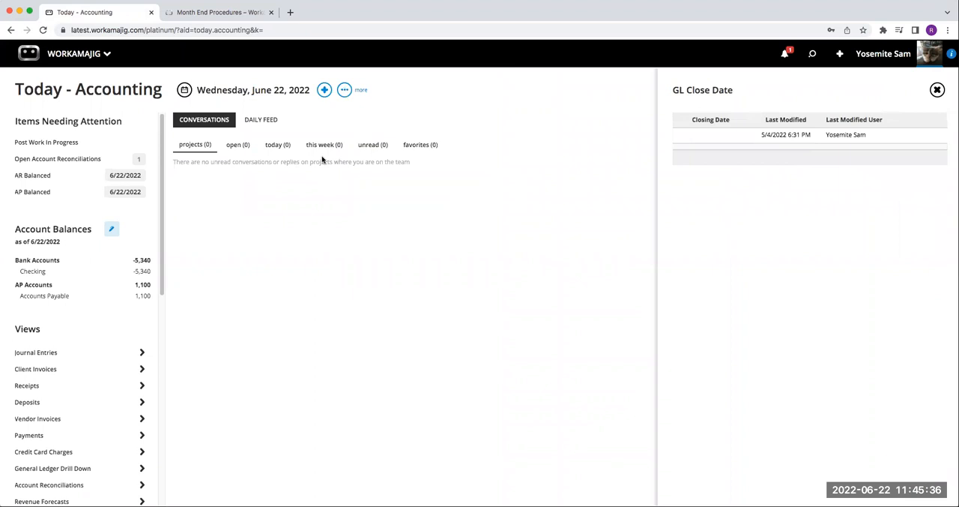
left_click(716, 138)
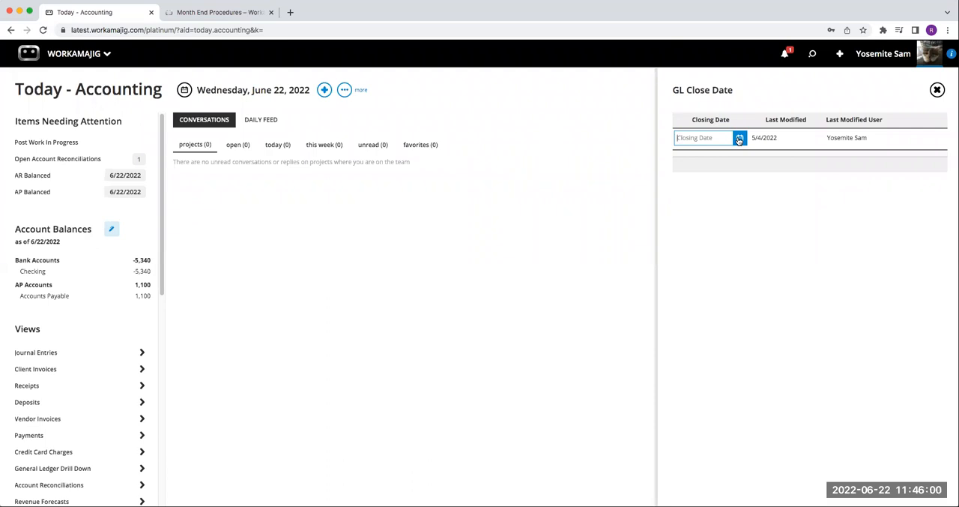
left_click(739, 139)
left_click(735, 158)
left_click(719, 186)
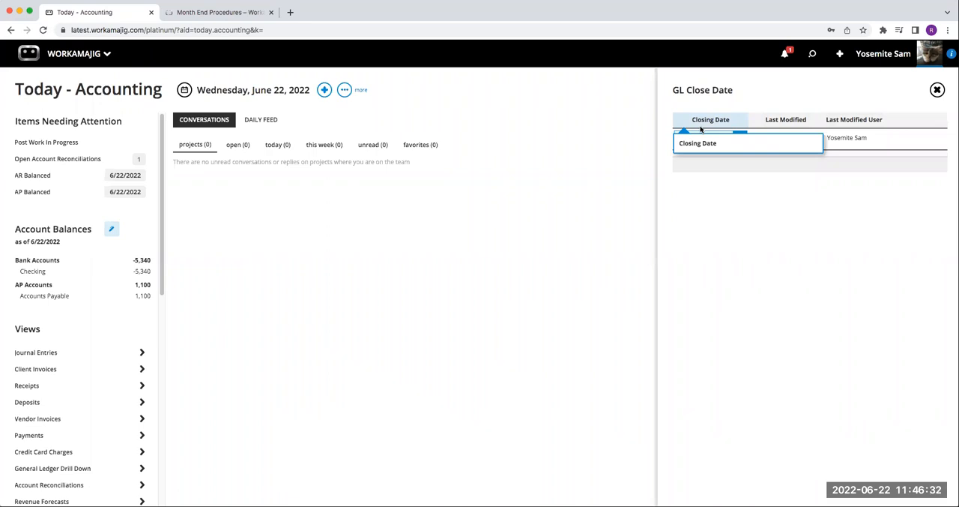
left_click(700, 165)
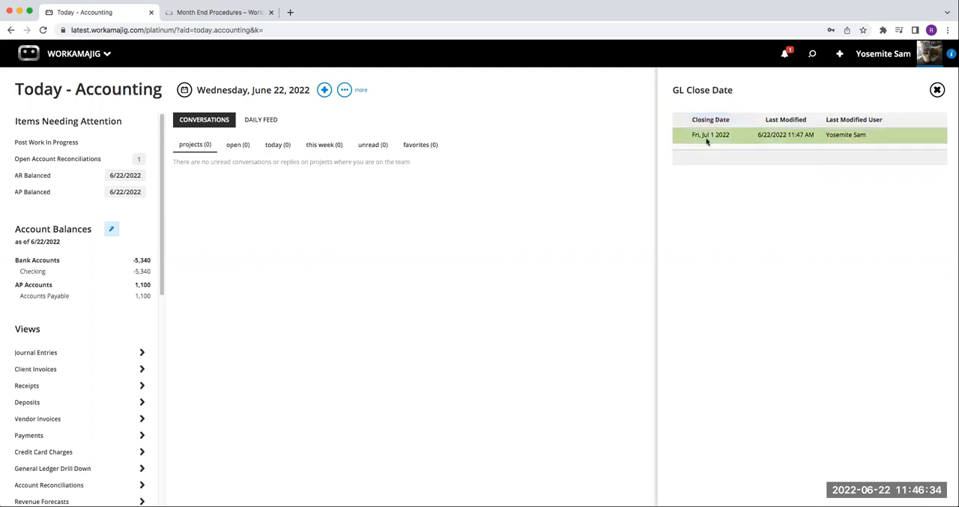
Step: Clear the GL closing date and close the GL Close Date list
left_click(706, 140)
key("BackSpace")
left_click(723, 200)
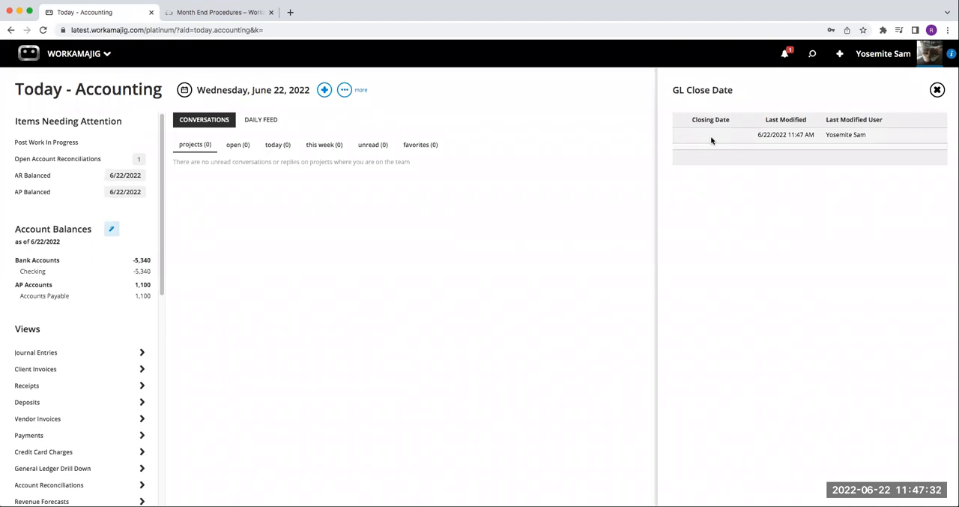
left_click(937, 90)
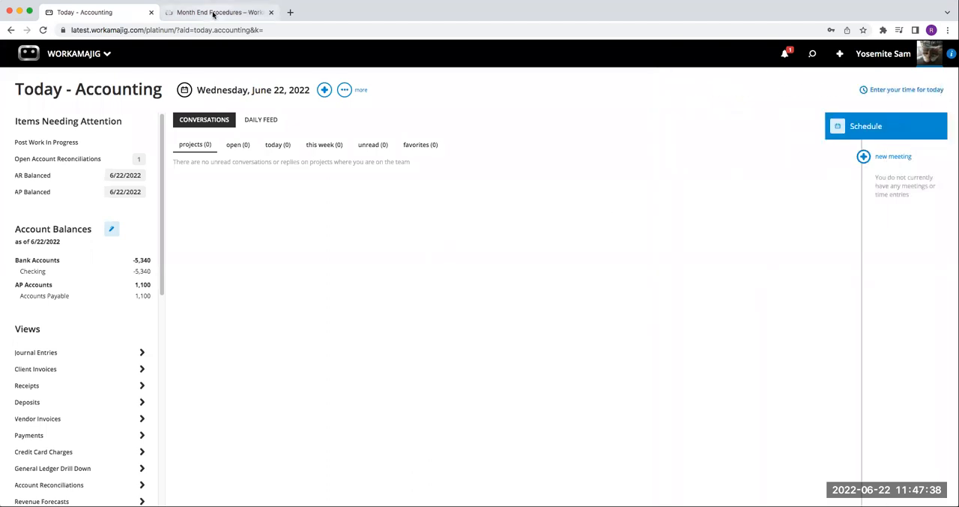
Step: Review the article's Closing Date and Year-End Process sections, then skim back through the earlier month-end steps
left_click(215, 13)
scroll(416, 281, "down", 2)
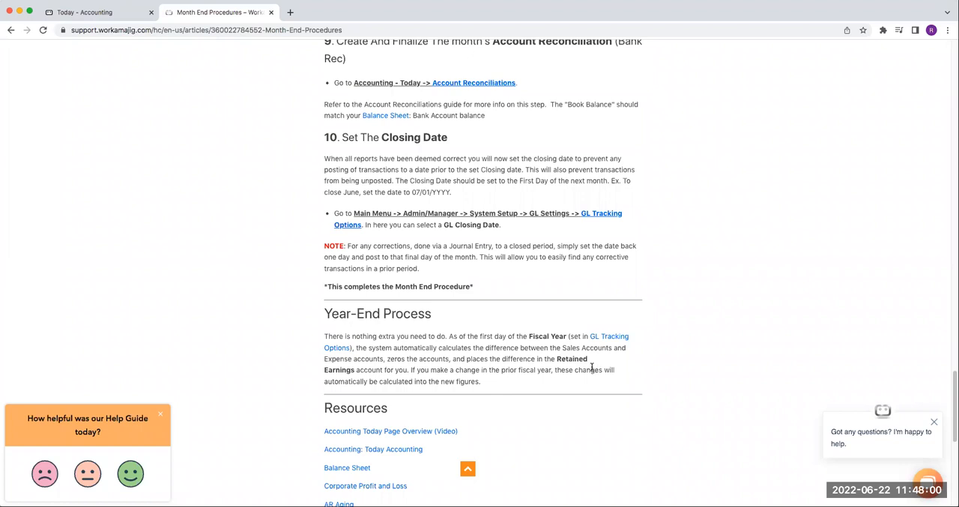
scroll(505, 342, "up", 1)
scroll(506, 343, "up", 10)
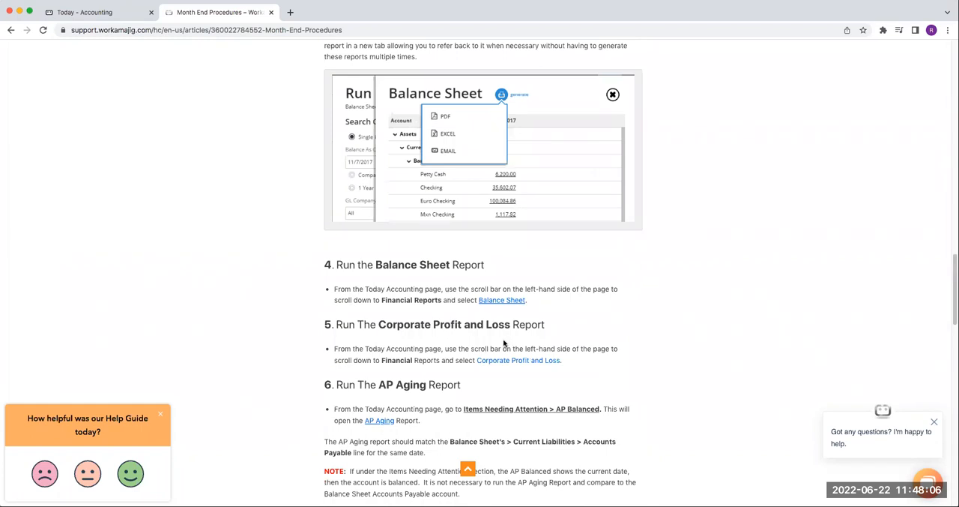
scroll(504, 342, "up", 15)
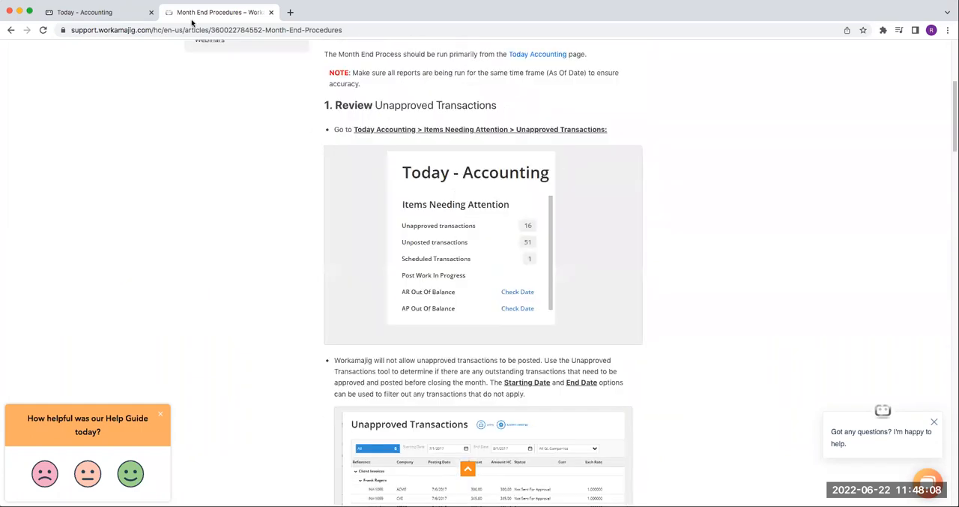
Step: View the General Ledger Drill Down for the Checking account from Account Balances on Today - Accounting, then close it
left_click(127, 12)
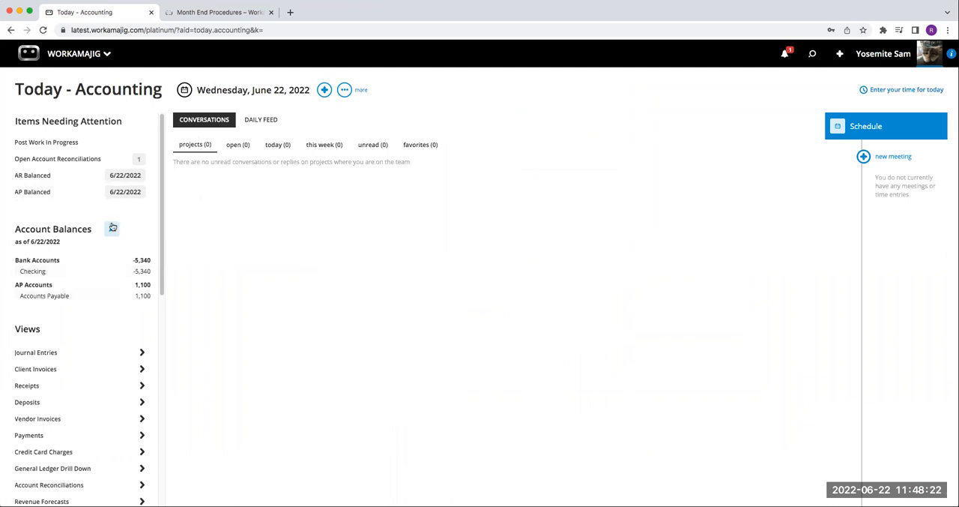
left_click(36, 272)
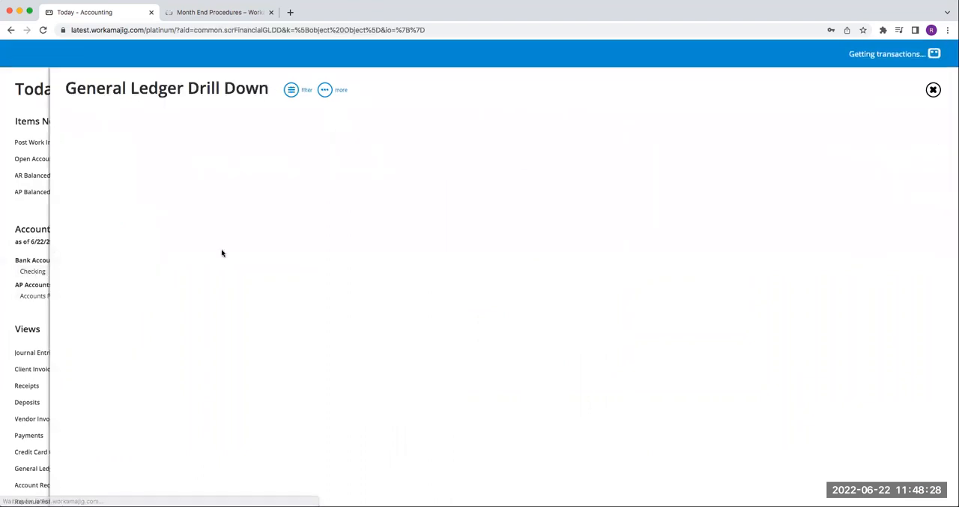
left_click(933, 89)
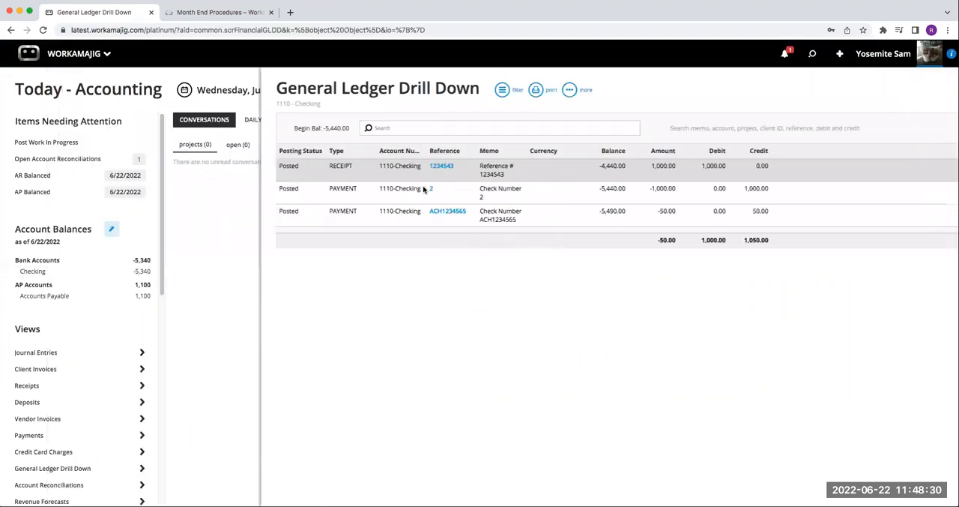
Step: Look through the Views and Financial Reports available on Today - Accounting
scroll(120, 274, "down", 4)
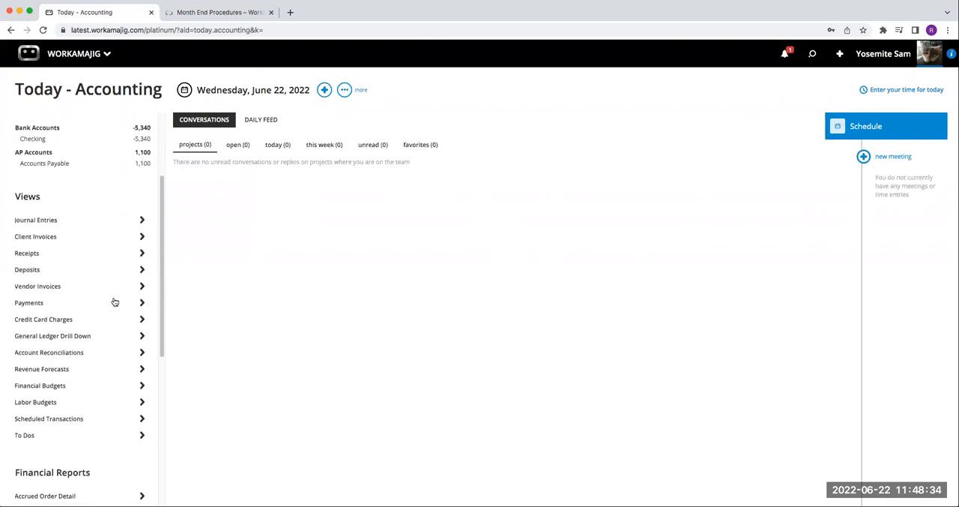
scroll(114, 301, "down", 5)
scroll(114, 301, "down", 5)
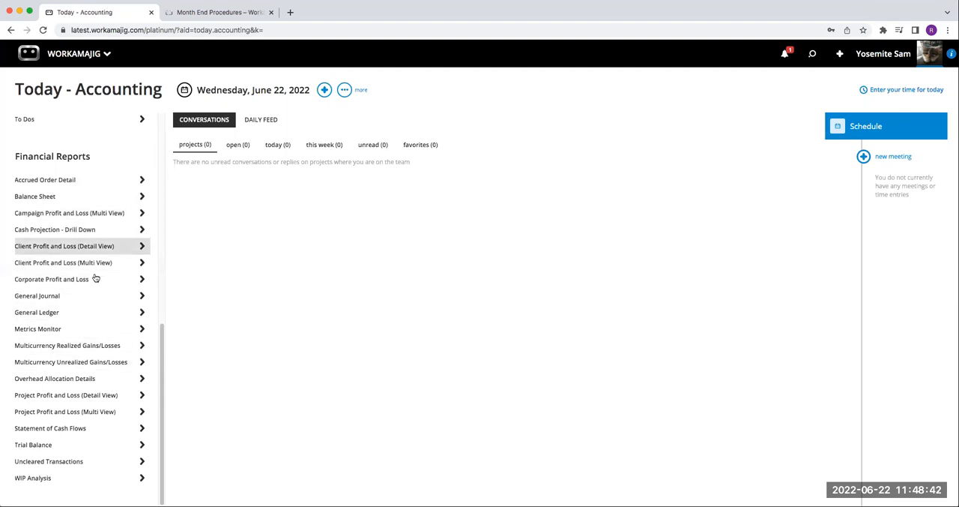
scroll(105, 285, "up", 2)
scroll(82, 325, "down", 2)
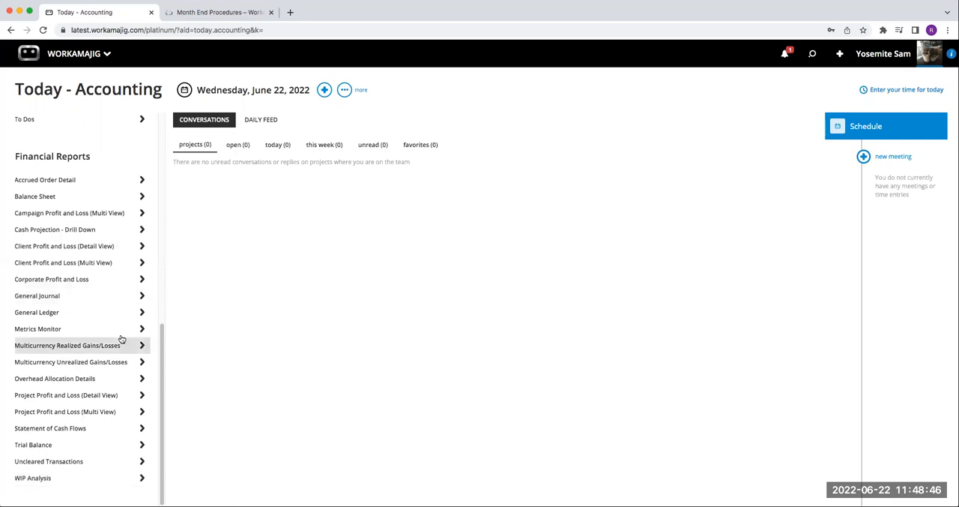
scroll(124, 307, "up", 5)
scroll(125, 307, "up", 2)
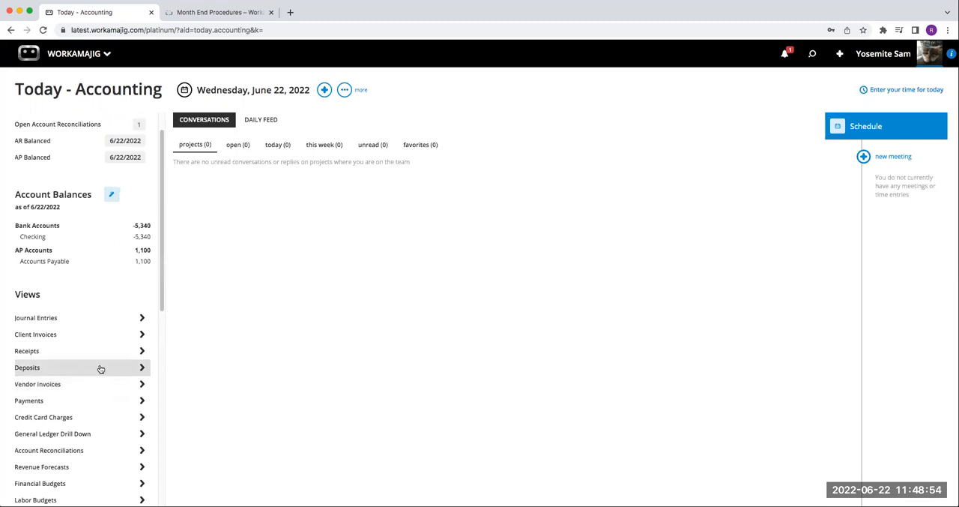
Step: Search the Journal Entries view for entries with a Date Entered from 4/1/2022 to 6/22/2022
left_click(54, 322)
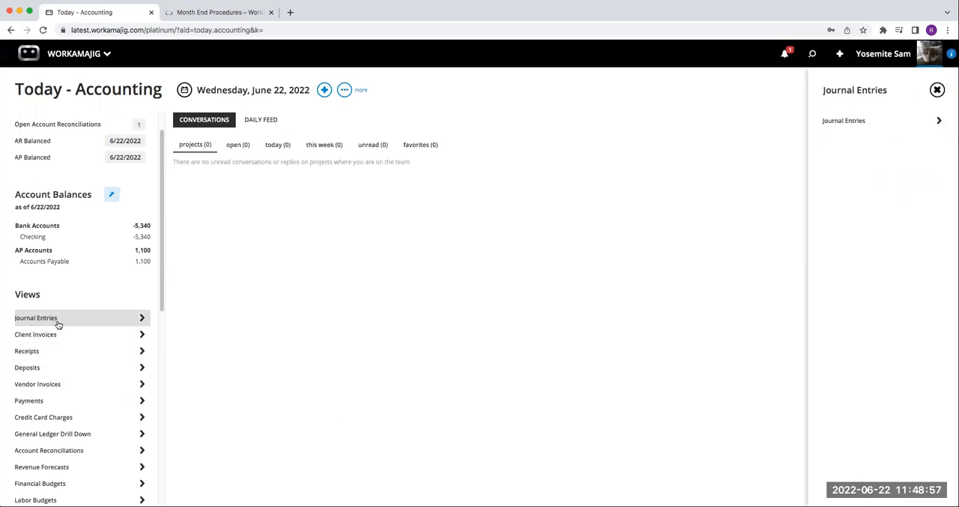
left_click(879, 117)
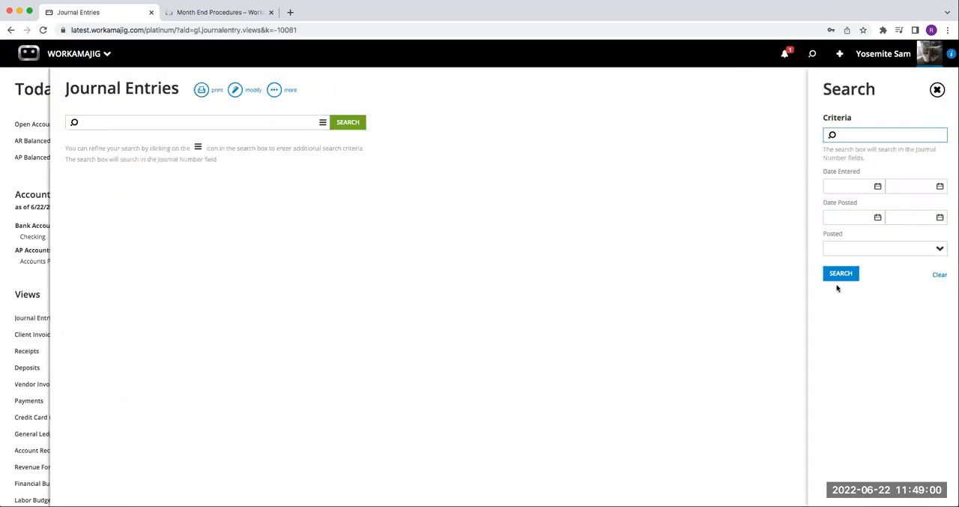
left_click(878, 187)
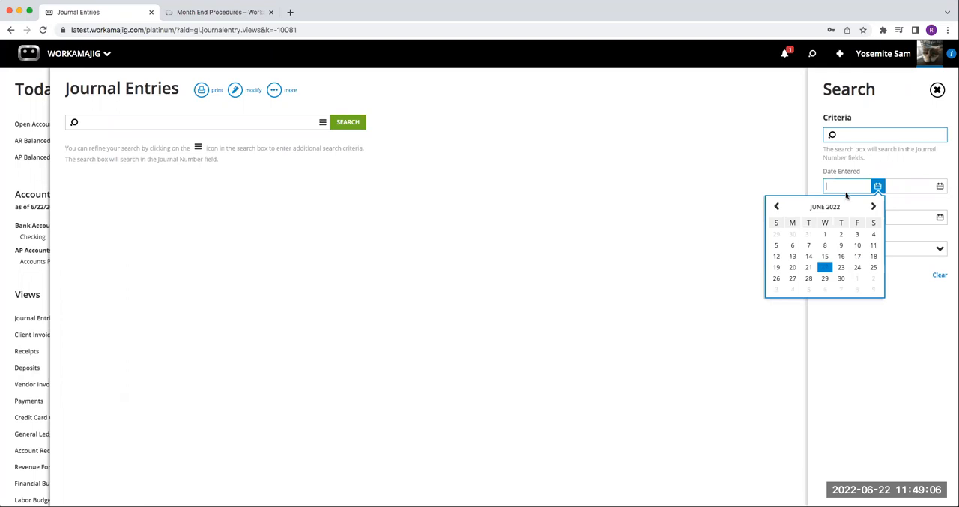
left_click(778, 207)
left_click(778, 207)
left_click(857, 234)
left_click(940, 186)
left_click(890, 268)
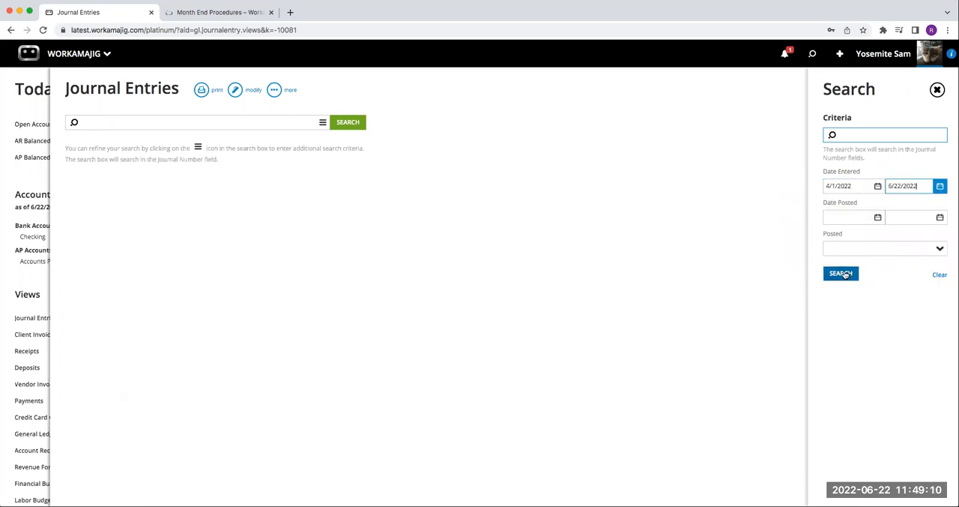
left_click(841, 273)
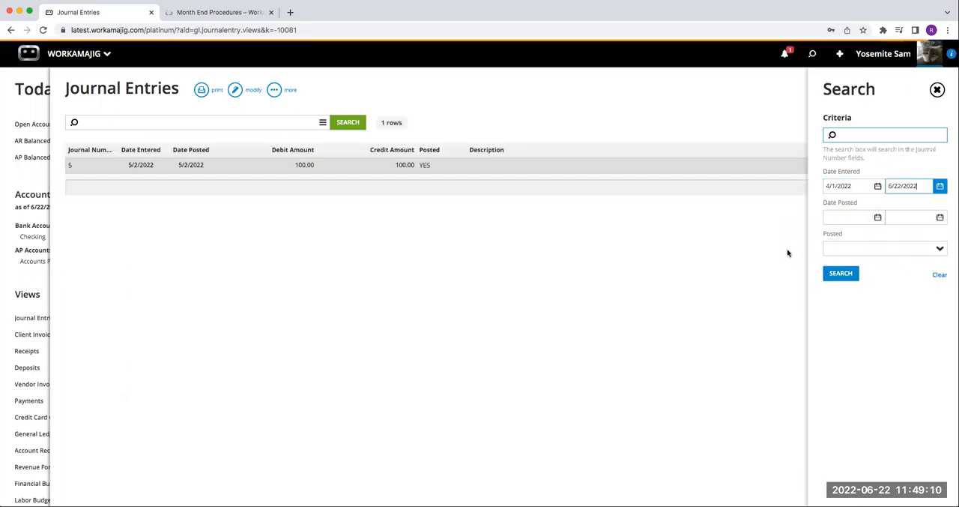
Step: View the details of the journal entry dated 5/2/2022, then close it and the Journal Entries view
left_click(216, 166)
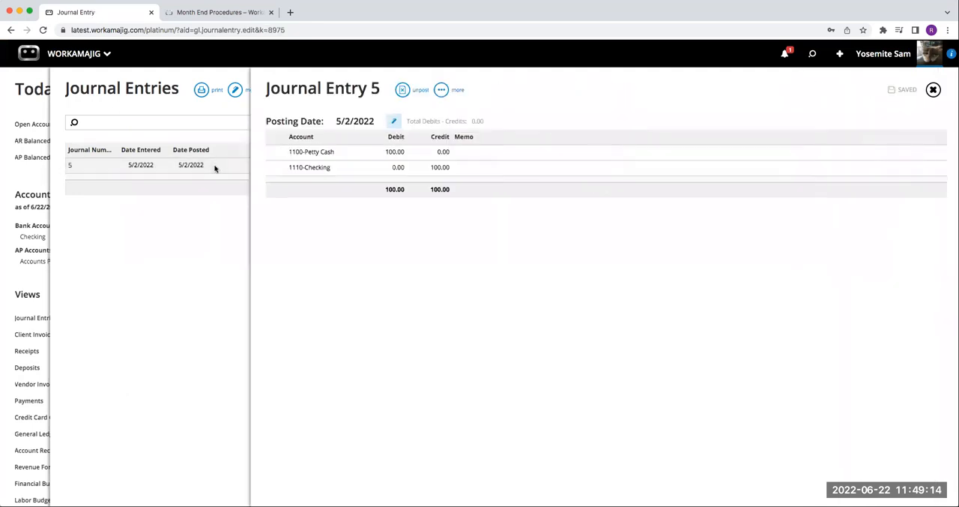
left_click(933, 90)
left_click(933, 90)
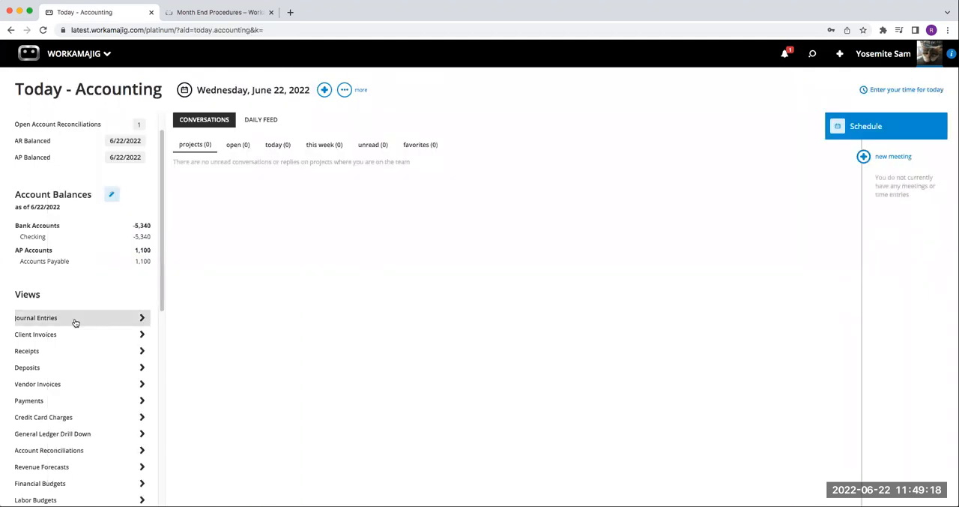
Step: Run the General Ledger Drill Down for the 1110 - Checking account, review its transactions, and close it
scroll(66, 357, "down", 3)
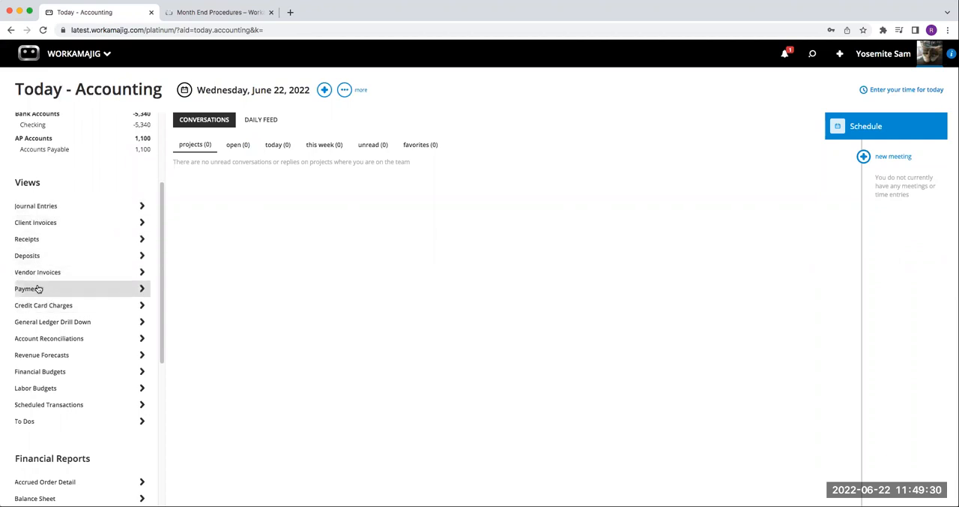
left_click(73, 325)
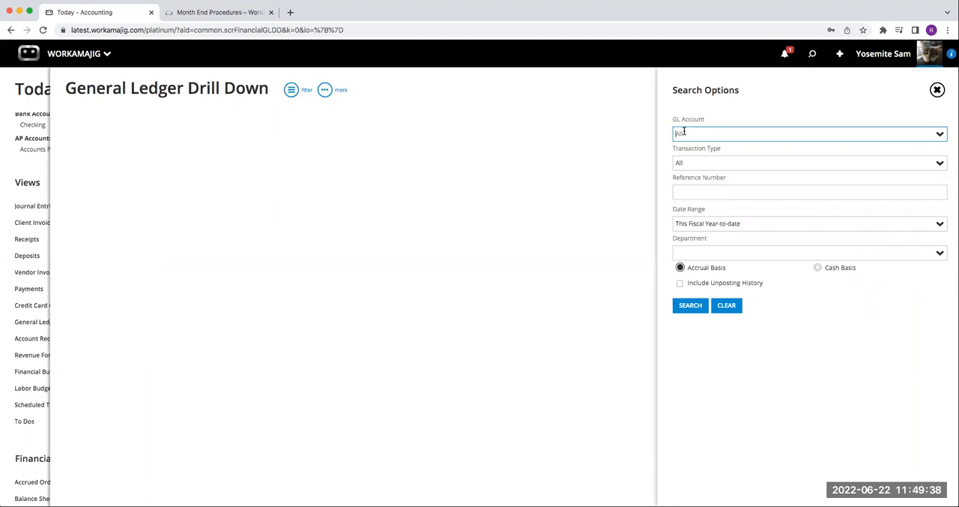
left_click(940, 134)
left_click(712, 195)
left_click(691, 308)
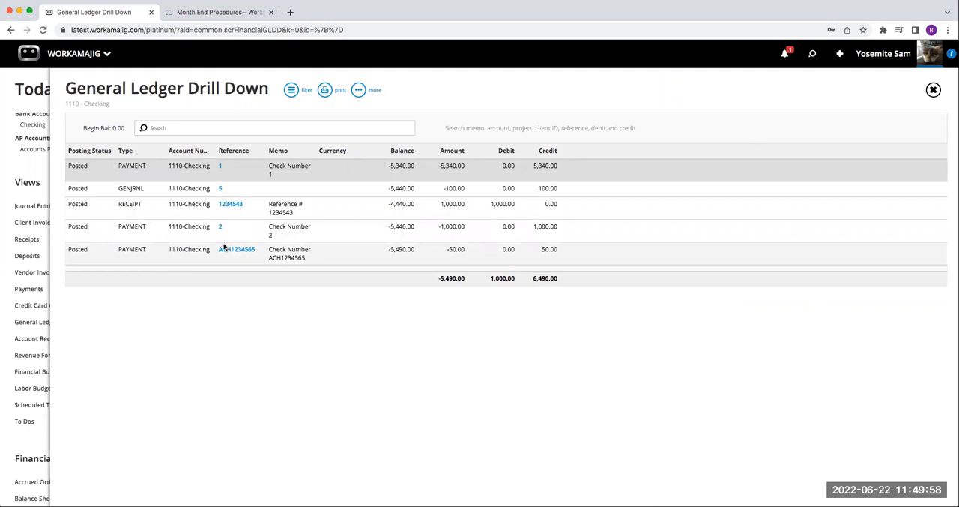
left_click(933, 89)
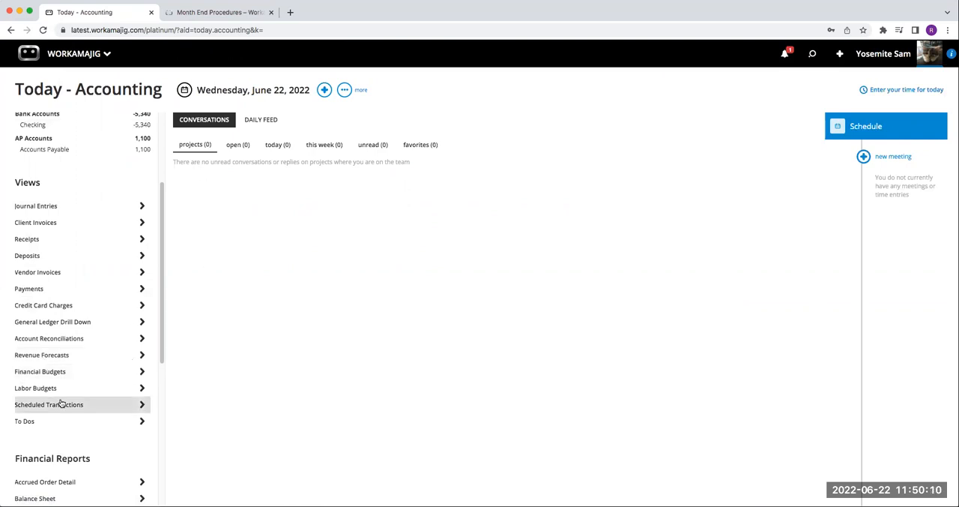
Step: View the accounting graphs page, followed by the billing graphs page
left_click(91, 58)
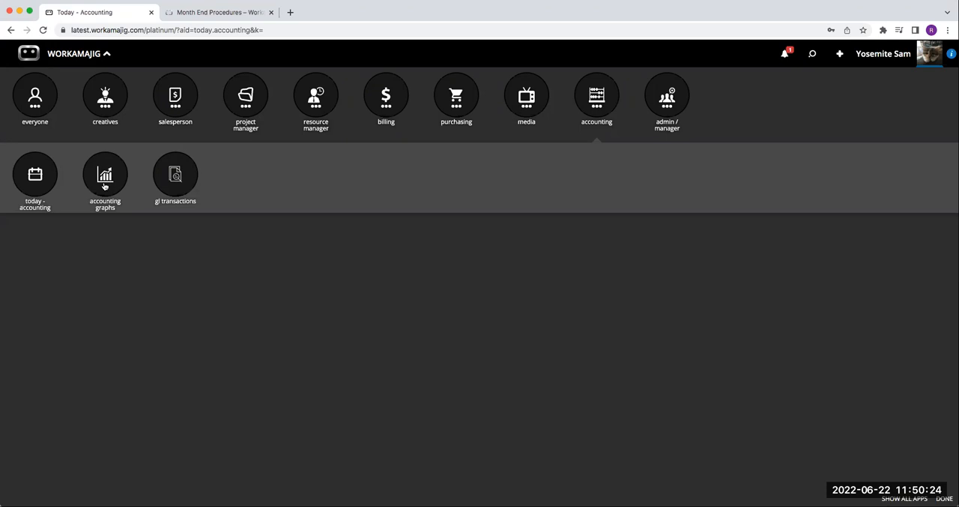
left_click(295, 213)
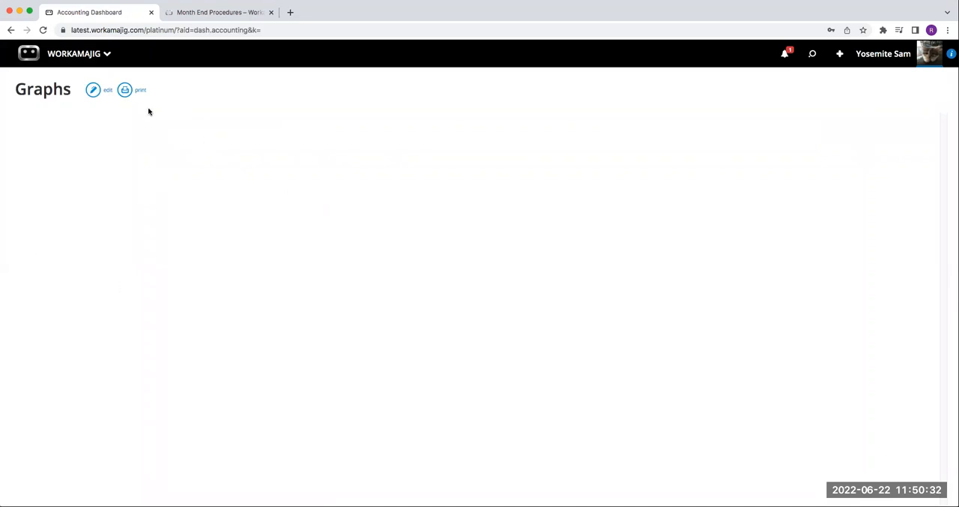
left_click(97, 60)
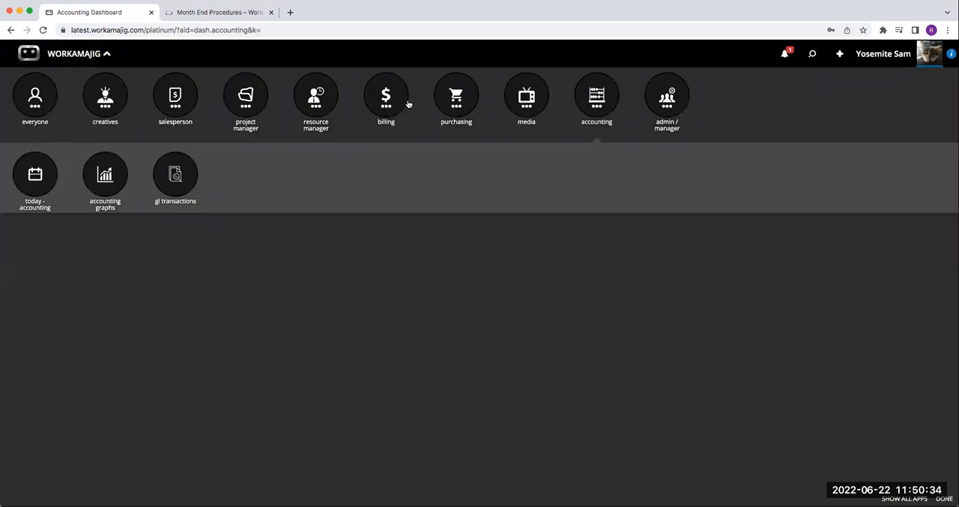
left_click(390, 103)
left_click(176, 186)
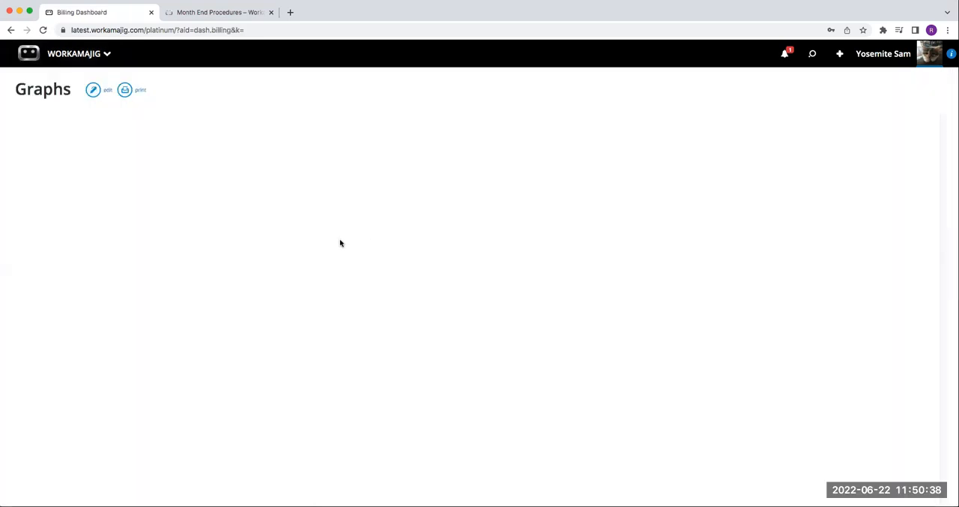
Step: Open the accounting GL transactions page and dismiss its search options
left_click(95, 57)
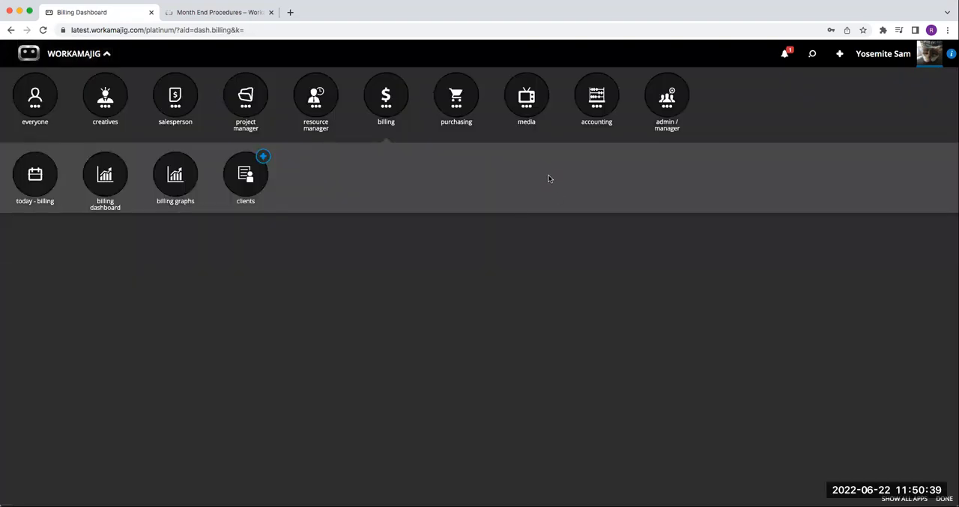
left_click(597, 112)
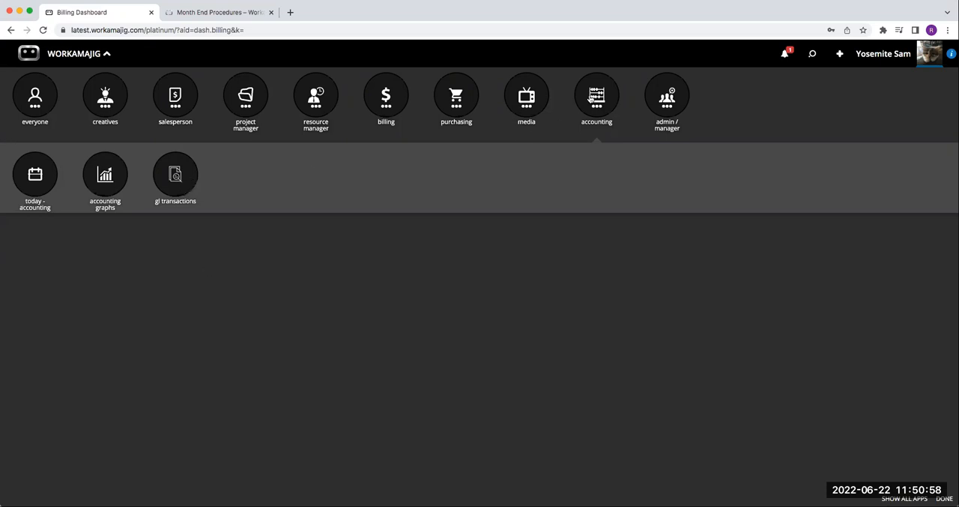
left_click(185, 187)
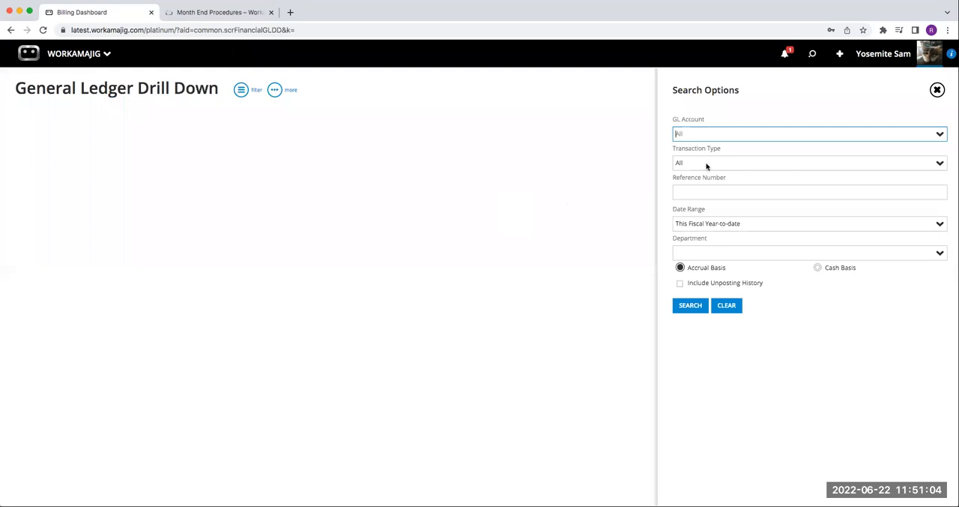
left_click(937, 90)
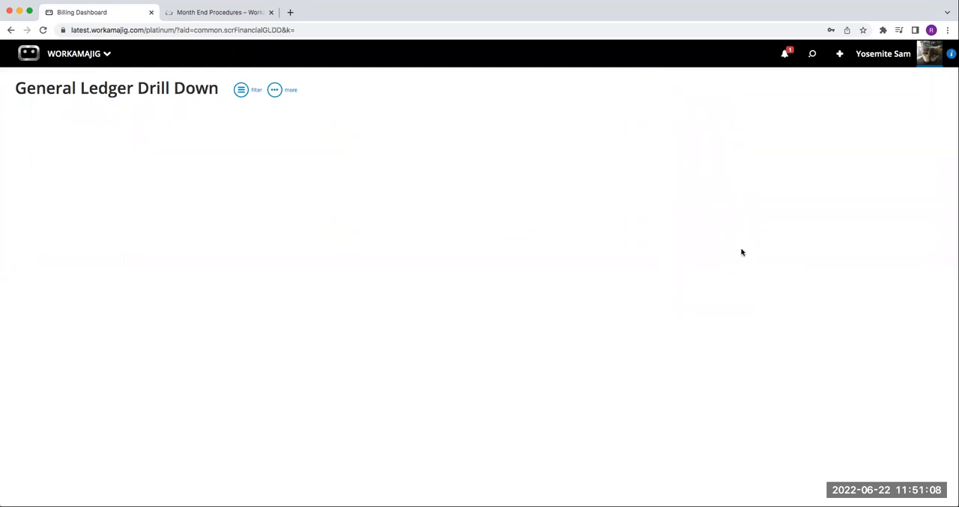
Step: Look through the new-record options, down to the Purchasing, Media and Accounting groups
left_click(839, 54)
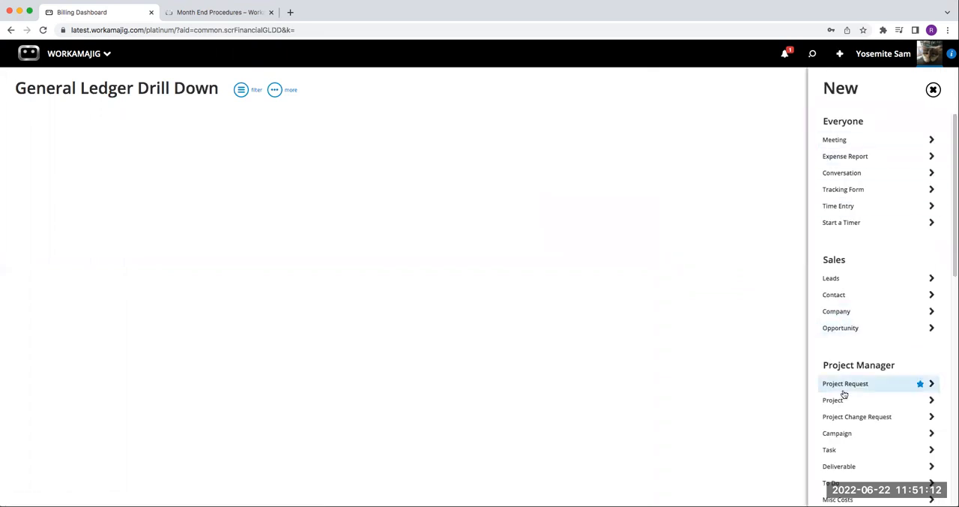
scroll(844, 396, "down", 4)
scroll(844, 396, "down", 5)
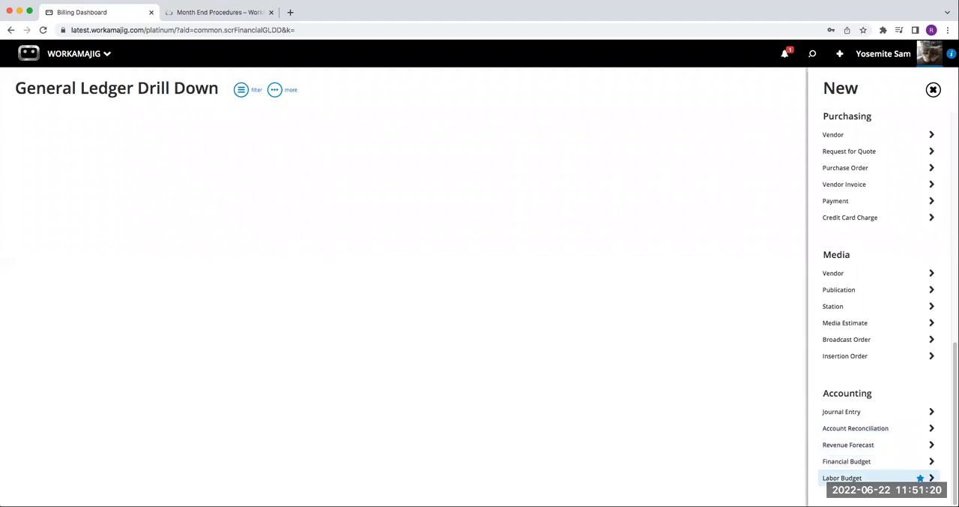
scroll(849, 480, "up", 10)
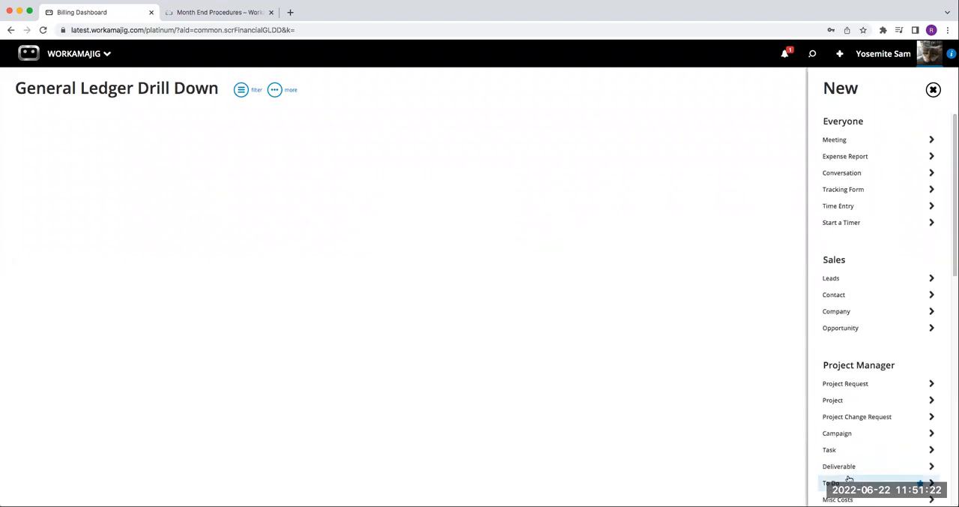
scroll(869, 427, "down", 10)
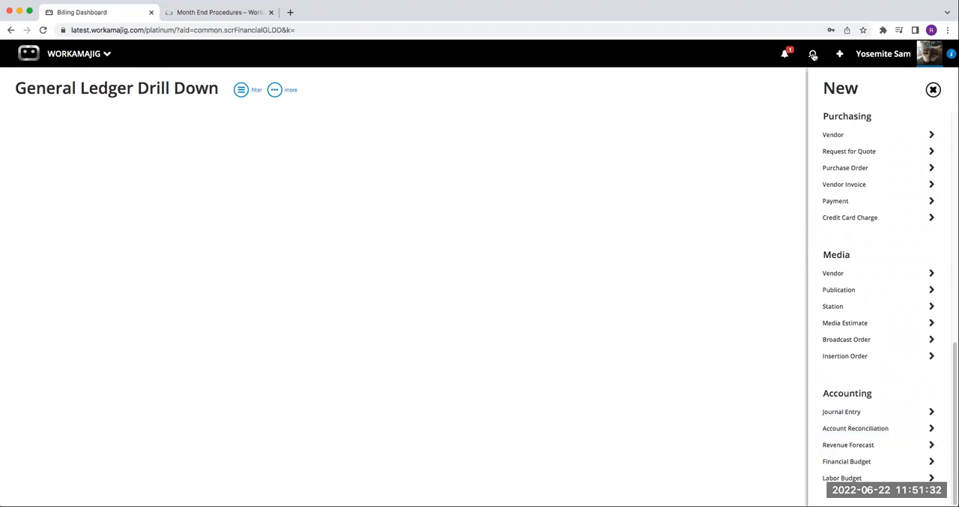
Step: Return to the Today - Accounting page from the accounting apps
left_click(84, 56)
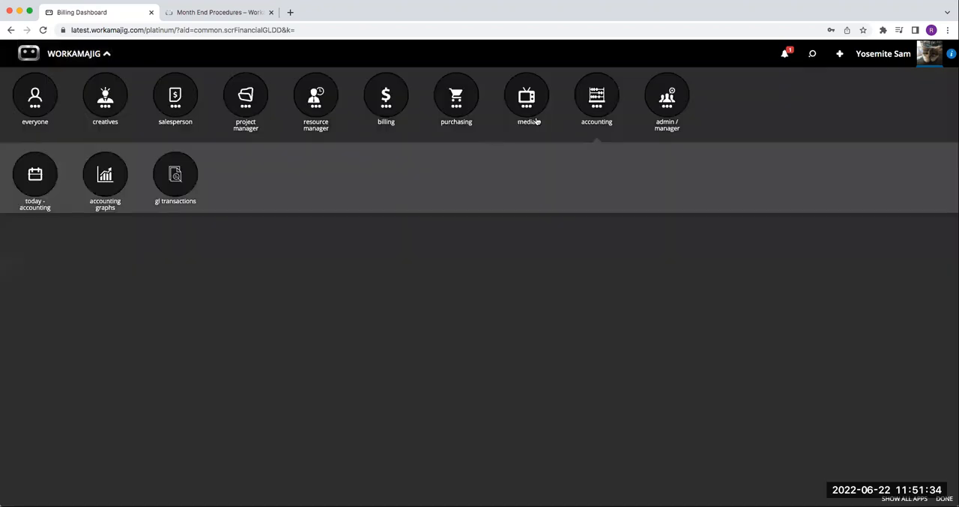
left_click(601, 111)
left_click(591, 107)
left_click(28, 191)
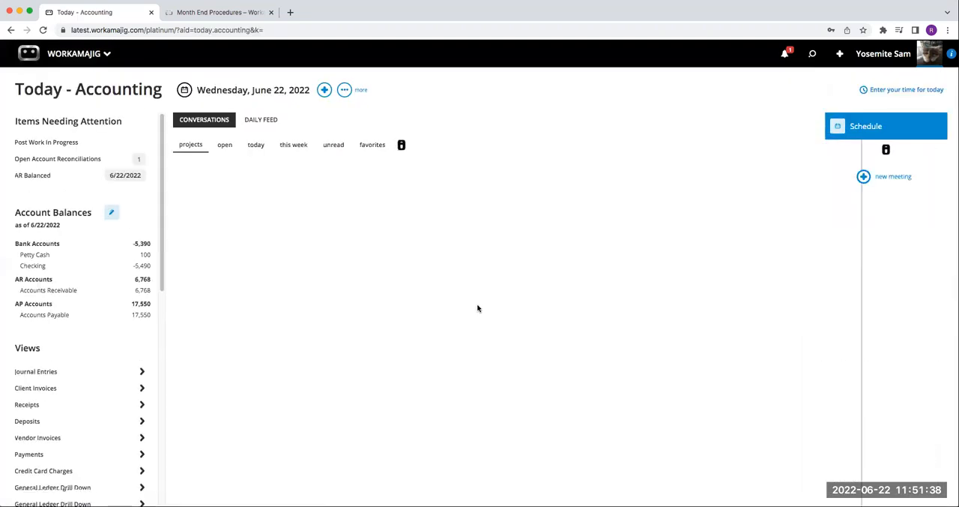